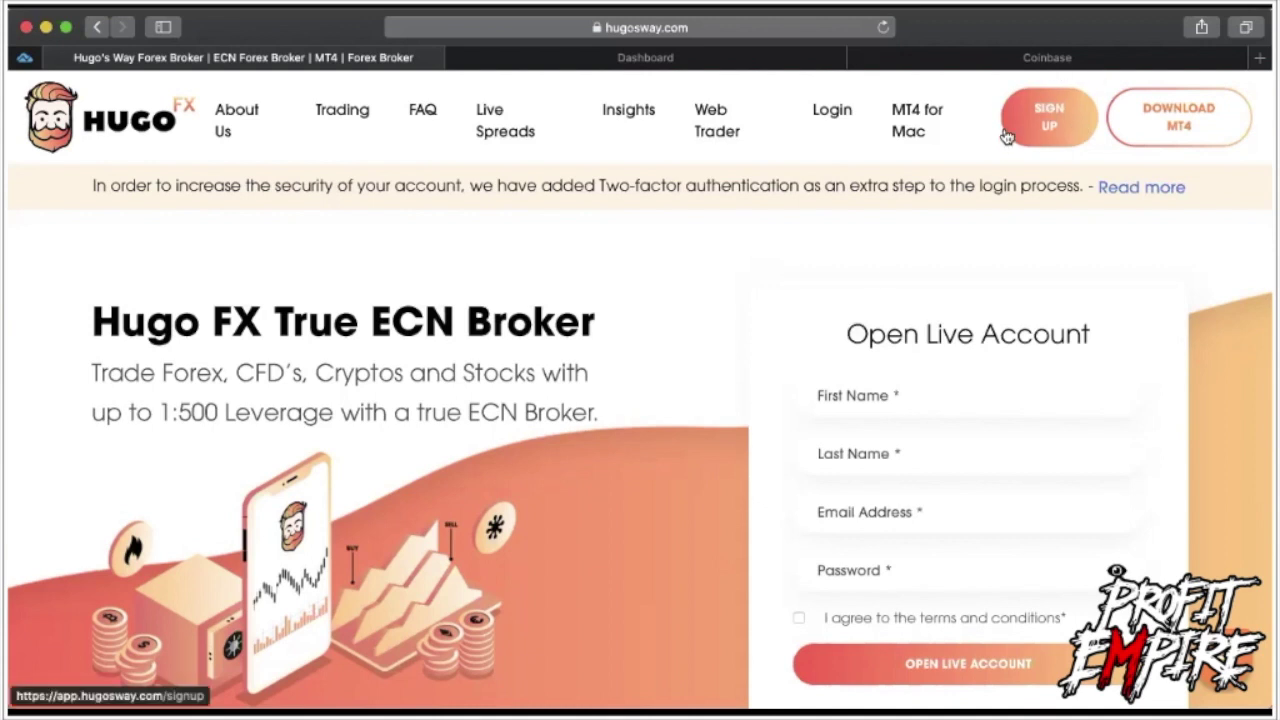
Start the sign-up form, then switch to the logged-in dashboard with zero wallet balances.
left_click(1052, 113)
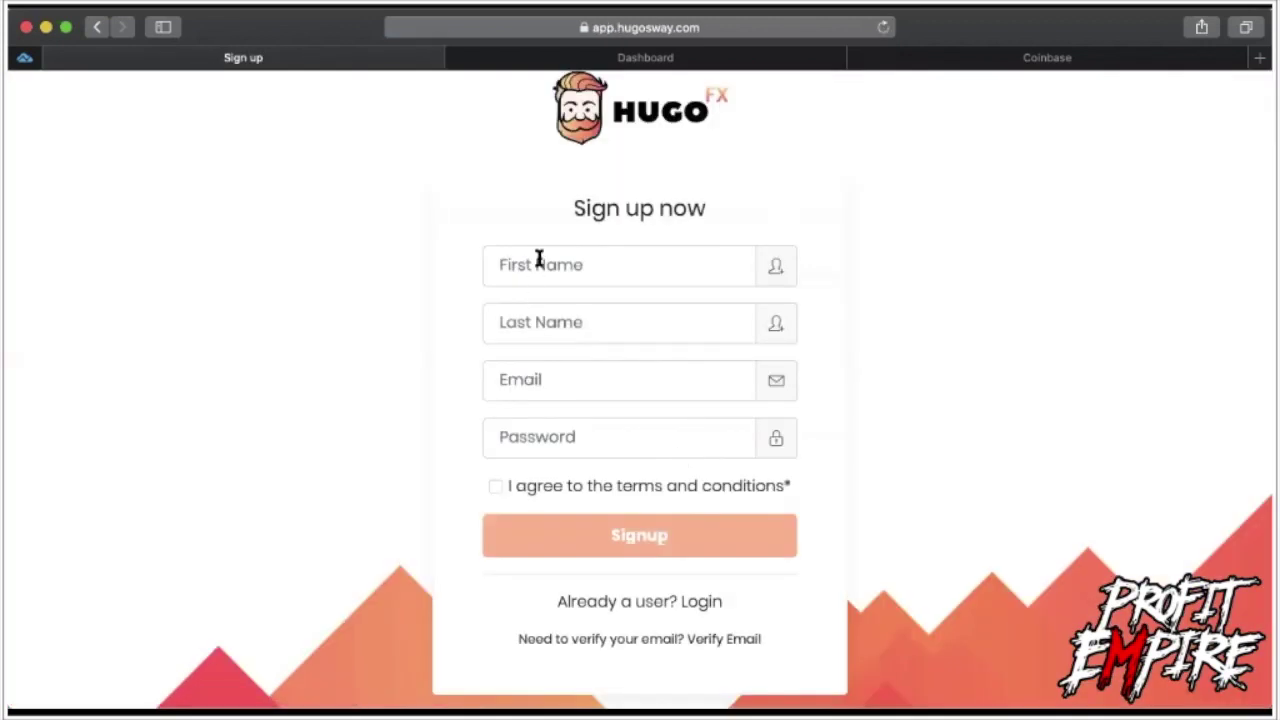
left_click(538, 262)
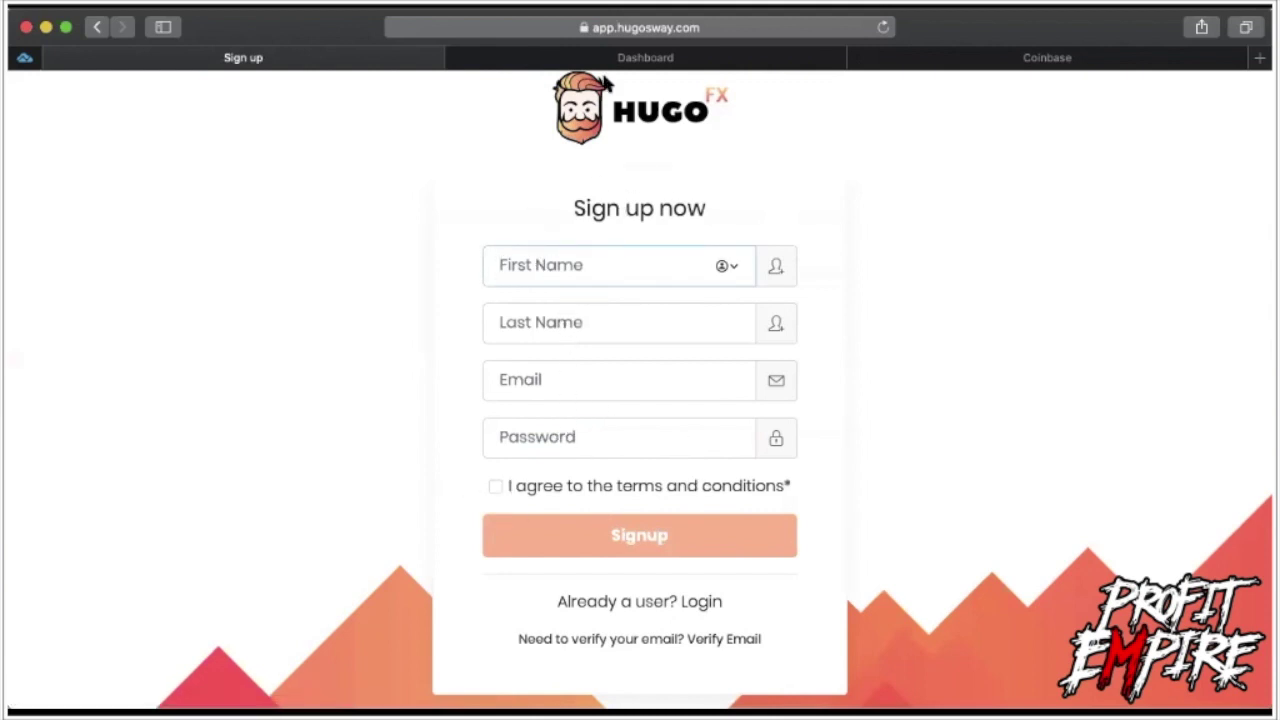
left_click(578, 58)
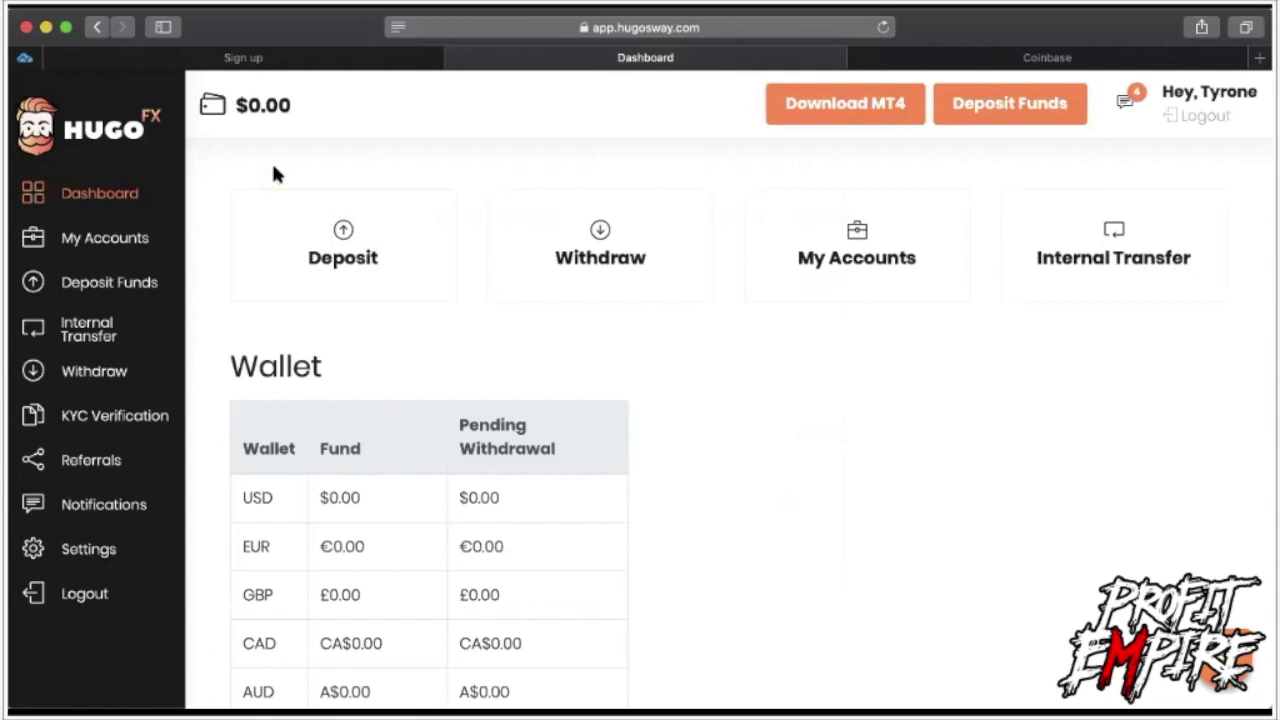
Open KYC Verification and scroll to confirm the uploaded documents are approved.
left_click(114, 427)
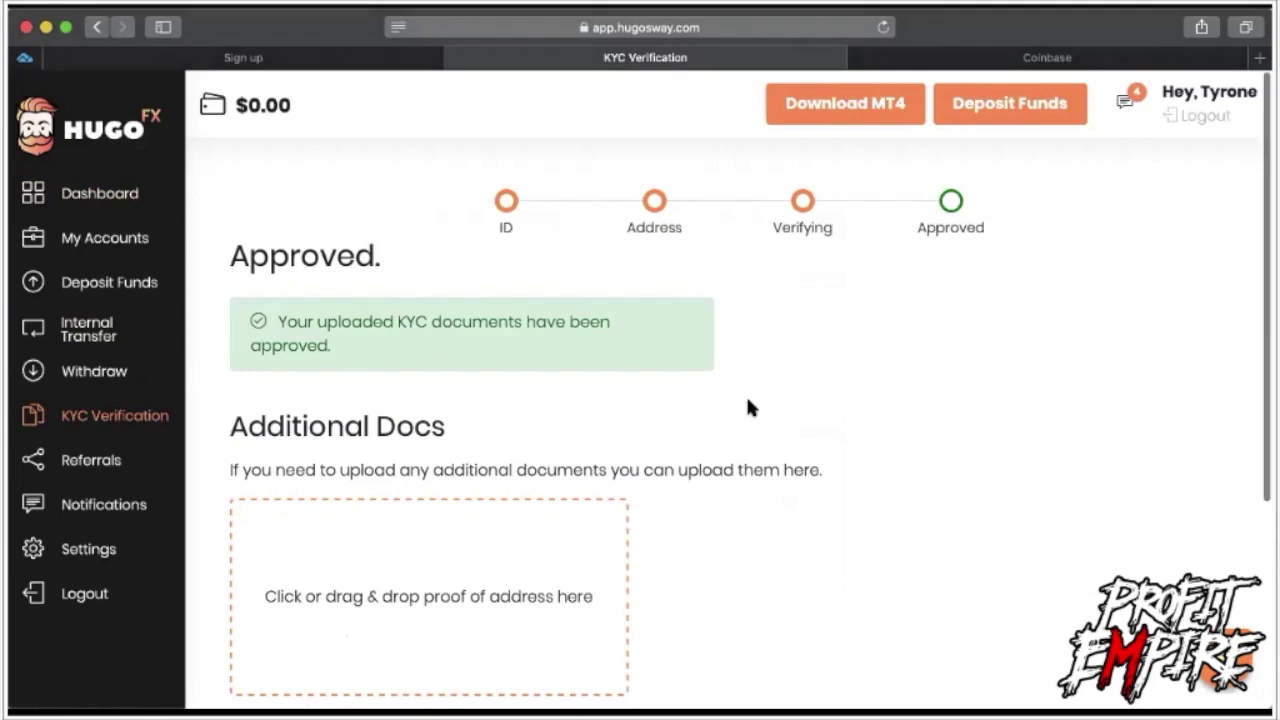
scroll(749, 407, "down", 3)
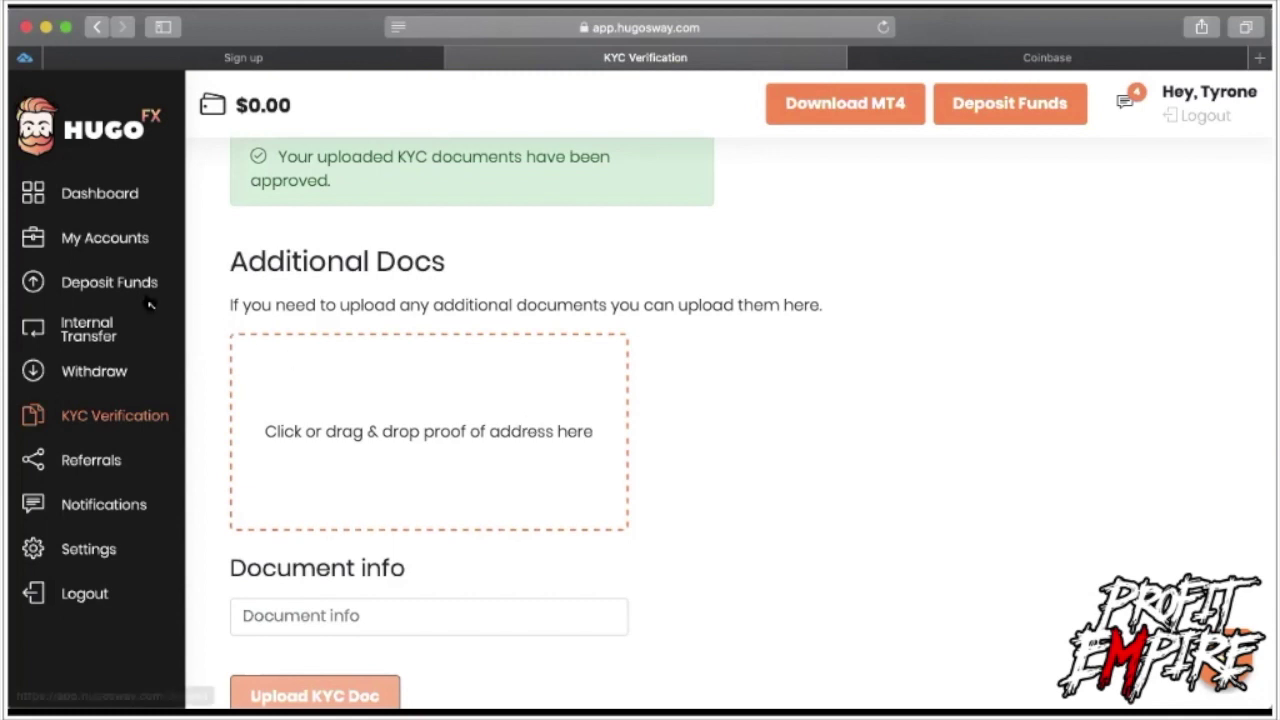
Open Deposit Funds and select the USD wallet.
left_click(110, 283)
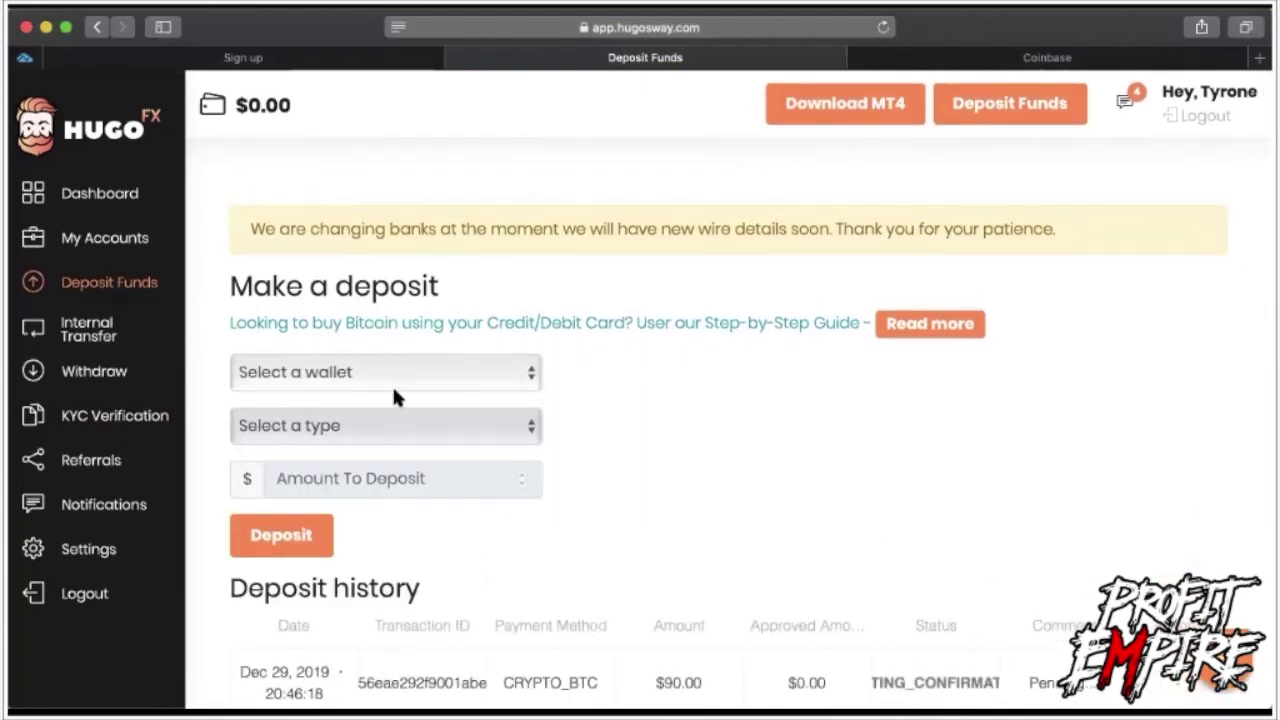
left_click(354, 378)
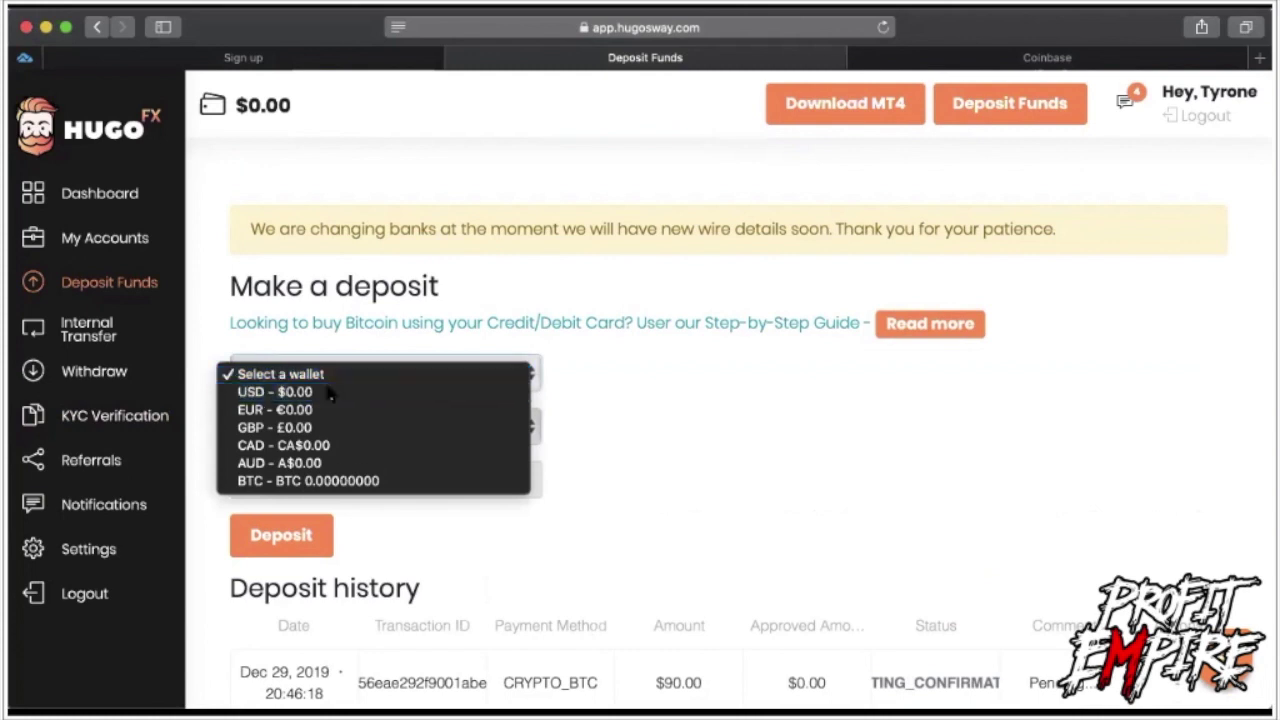
left_click(330, 393)
left_click(297, 378)
left_click(293, 376)
Choose Bitcoin as the deposit payment type.
left_click(320, 426)
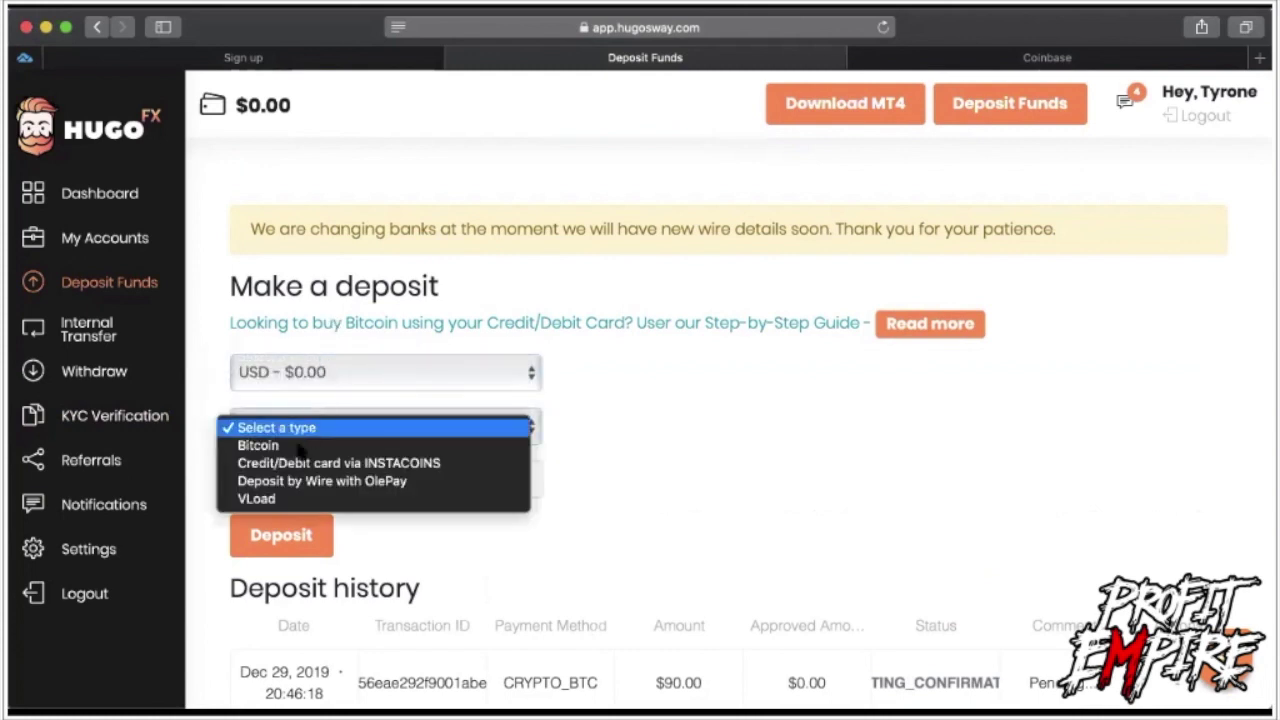
left_click(297, 446)
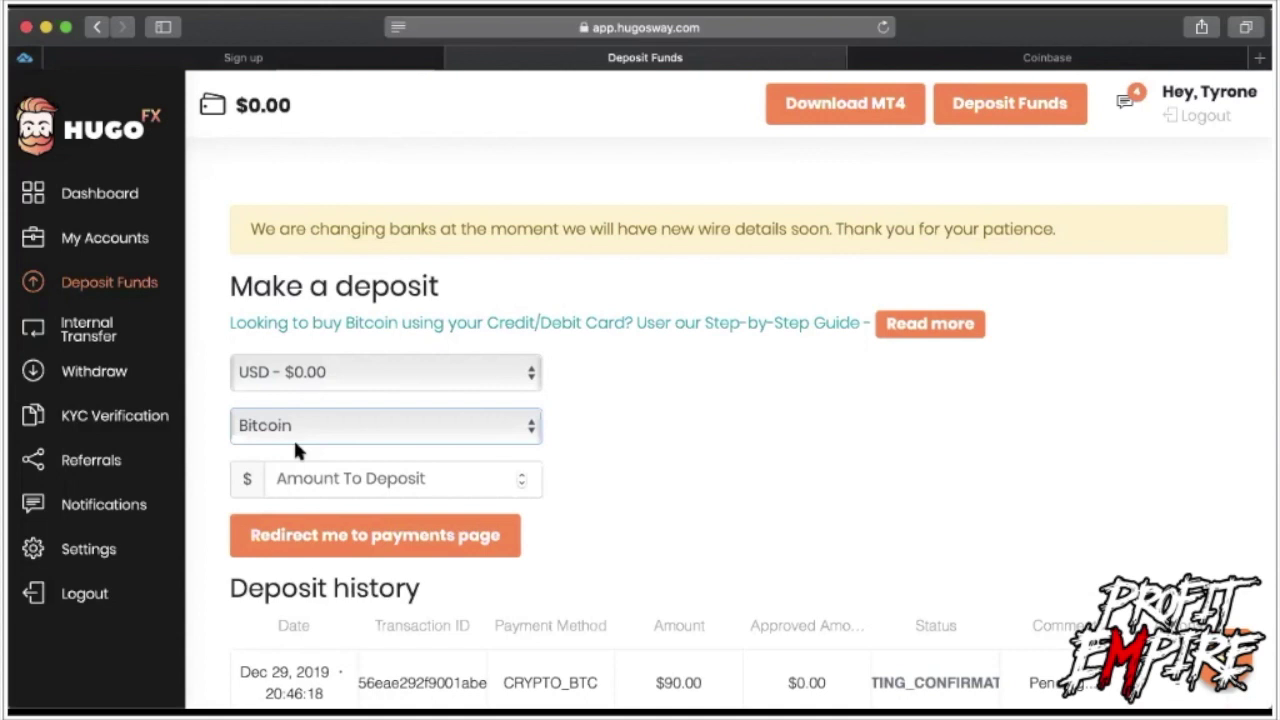
left_click(326, 428)
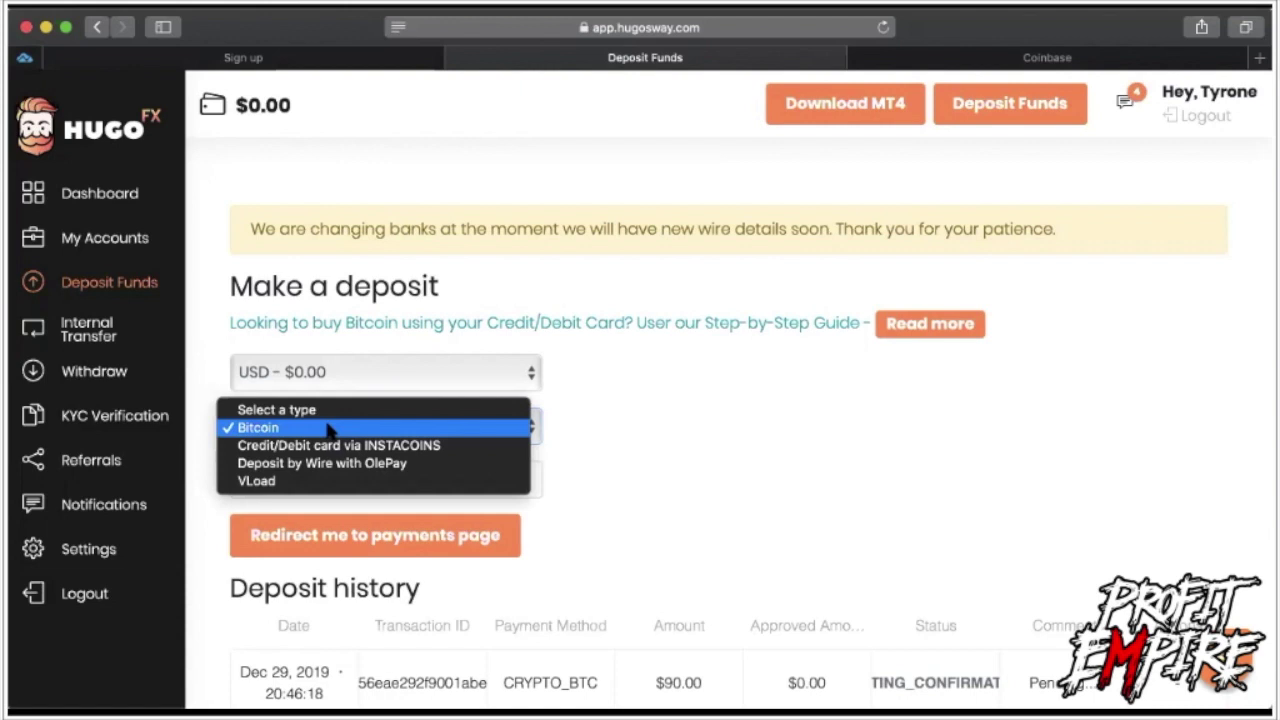
left_click(329, 428)
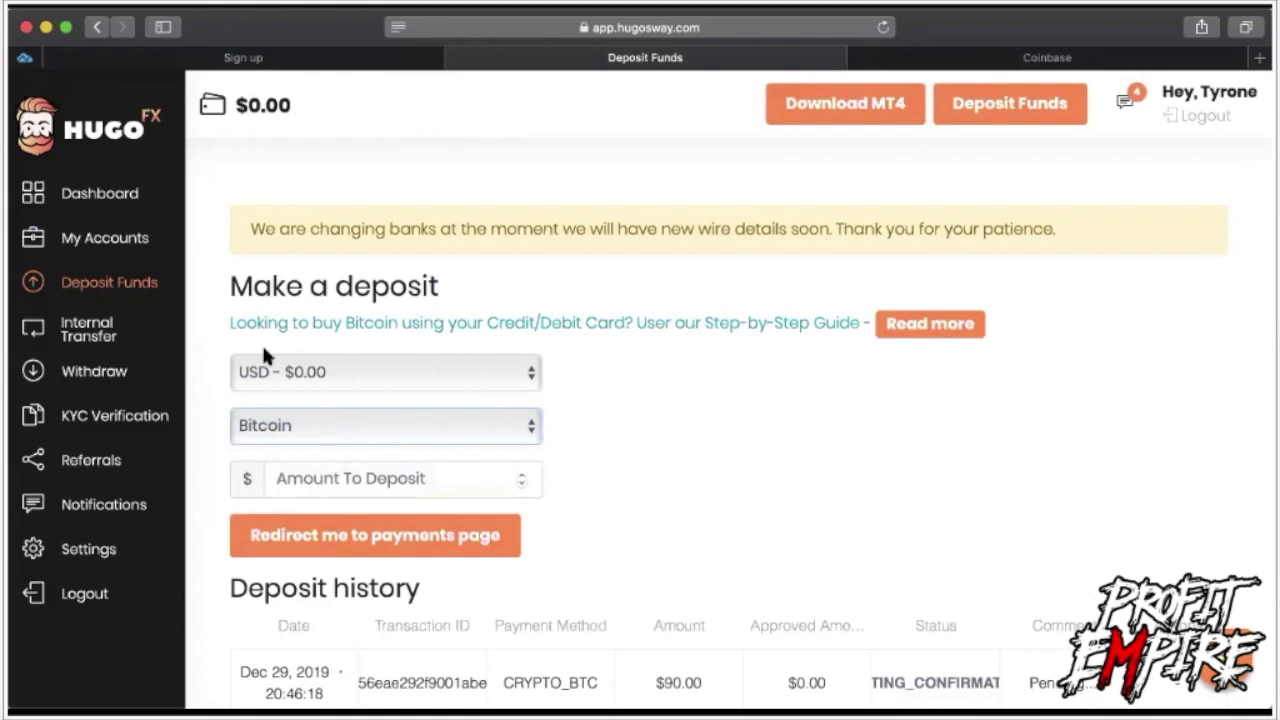
Enter 90 as the amount to deposit.
left_click(345, 483)
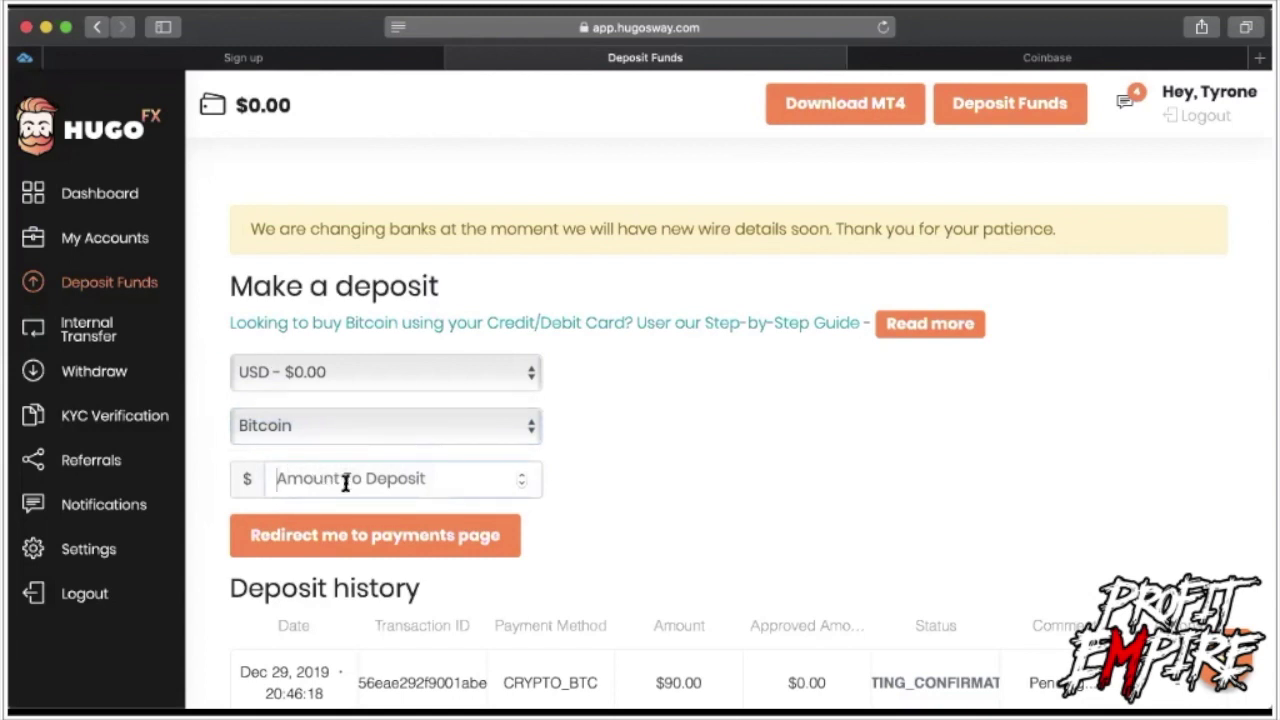
type("90")
key("BackSpace")
key("BackSpace")
type("90")
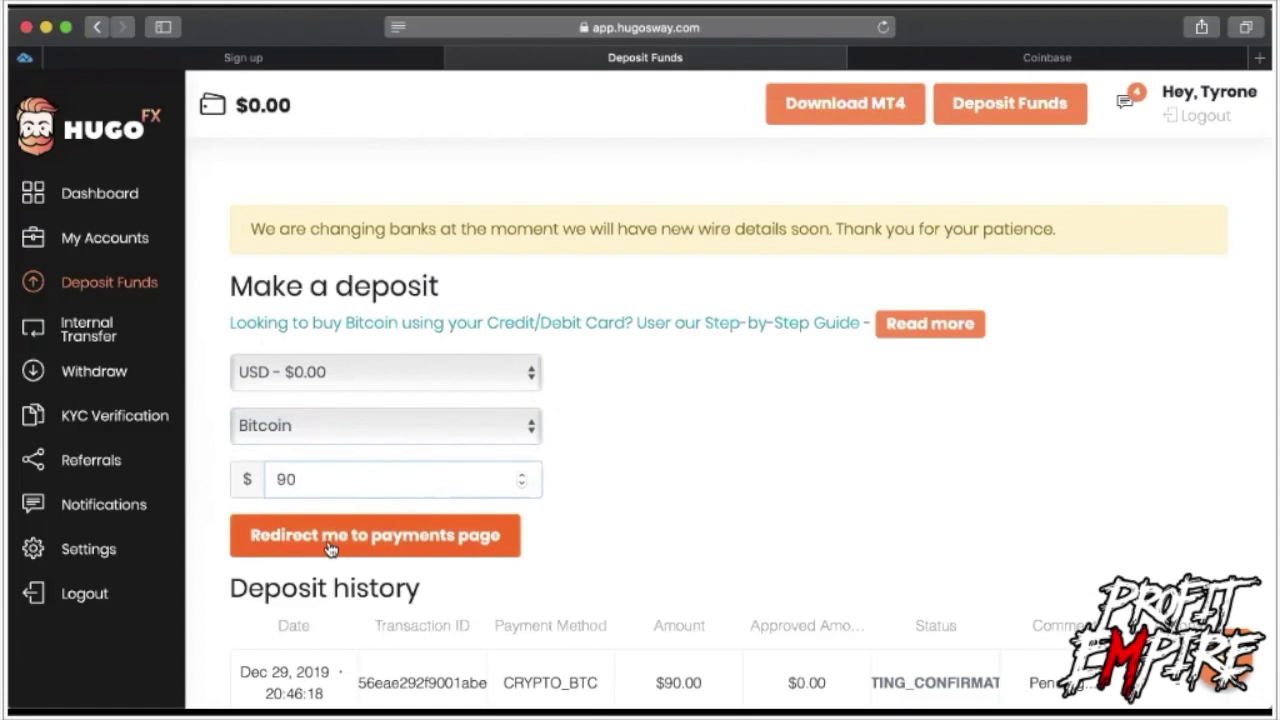
left_click(638, 514)
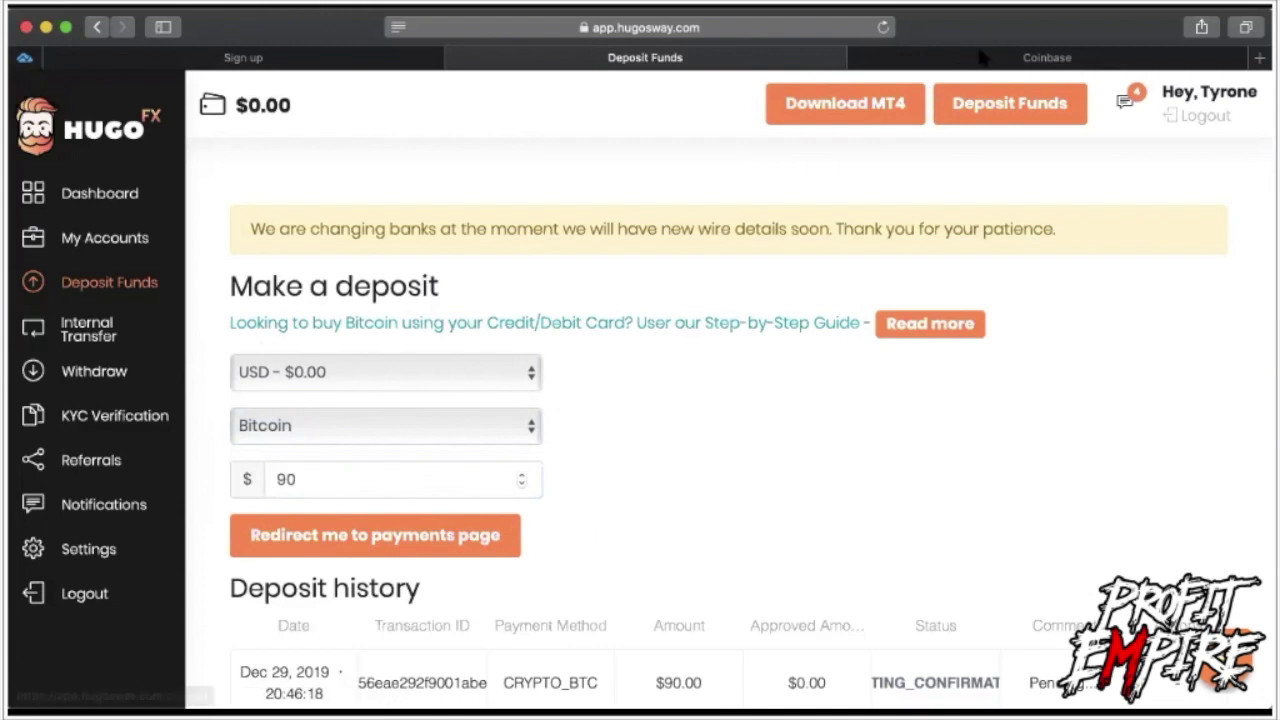
left_click(858, 58)
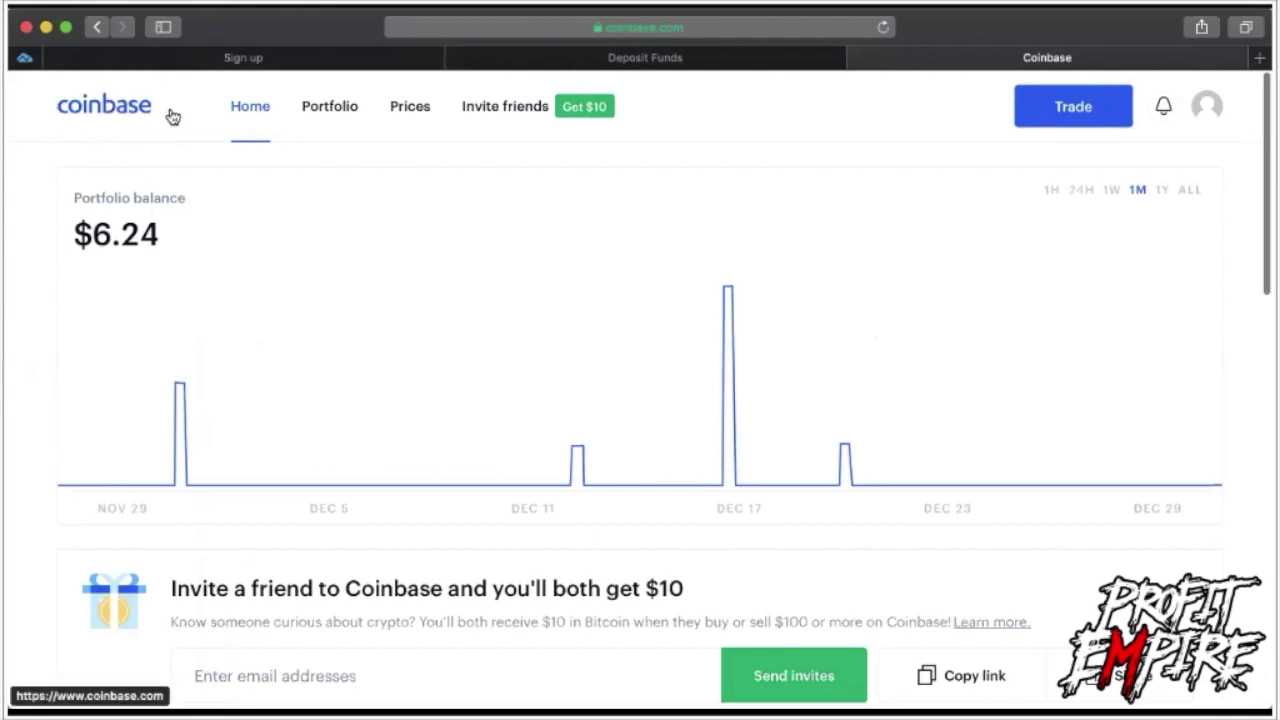
Review the linked payment accounts in Coinbase Settings, including the Visa debit card.
scroll(62, 165, "down", 1)
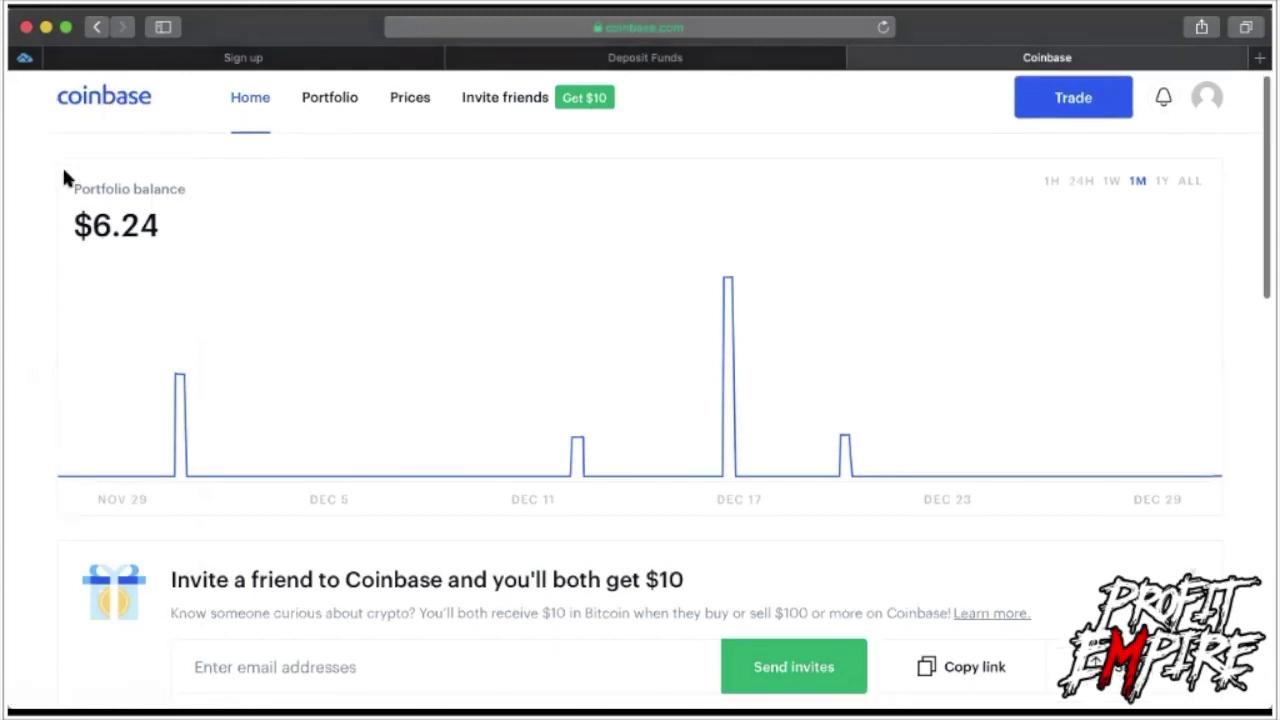
scroll(63, 174, "up", 1)
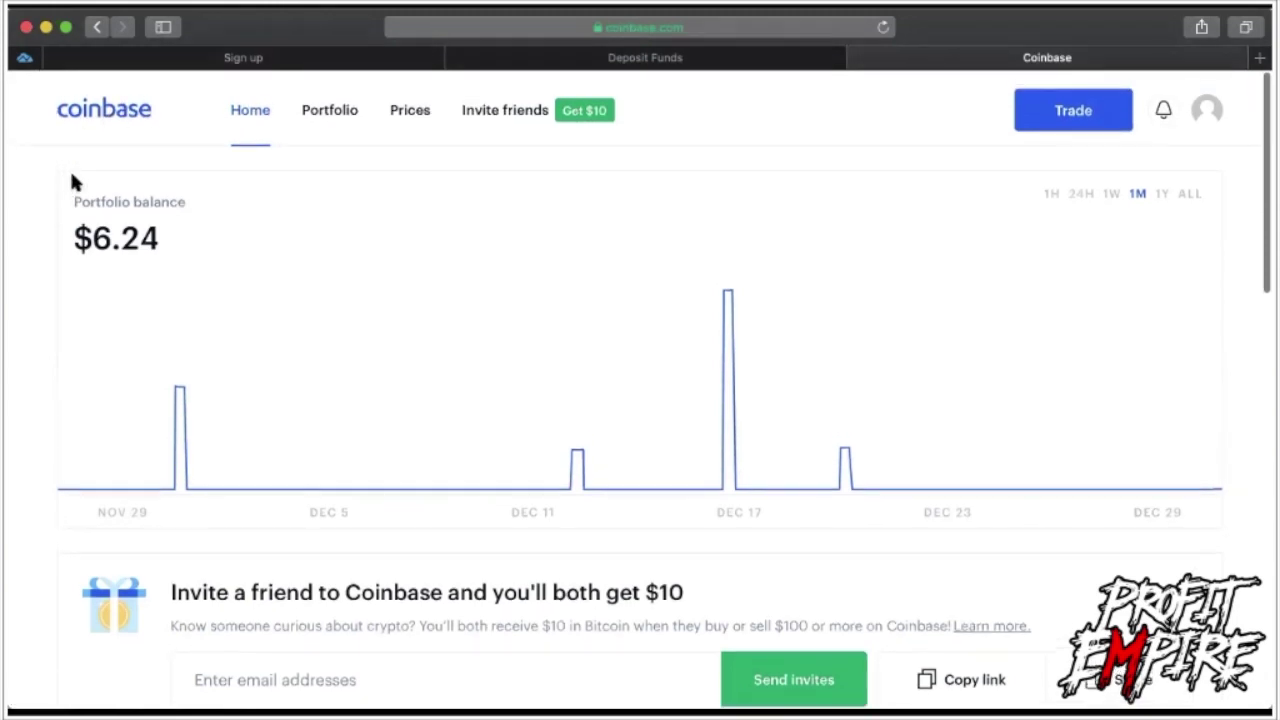
left_click(1210, 108)
left_click(1098, 234)
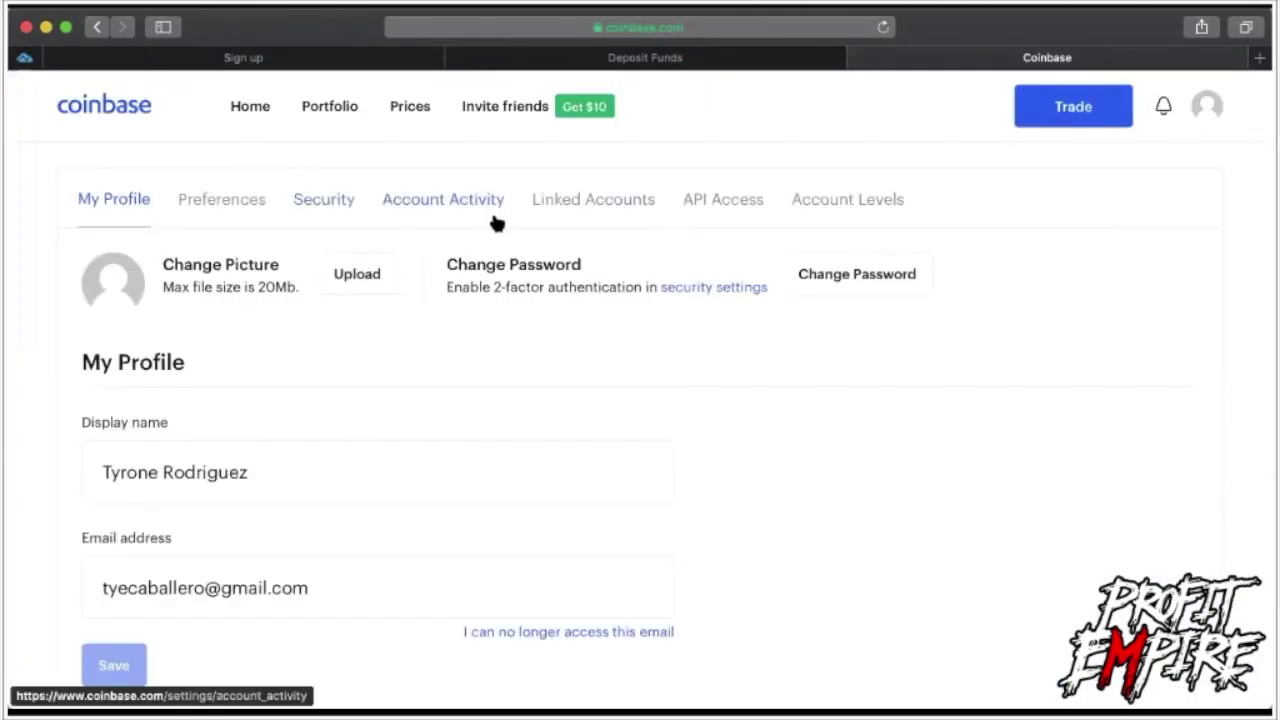
left_click(605, 208)
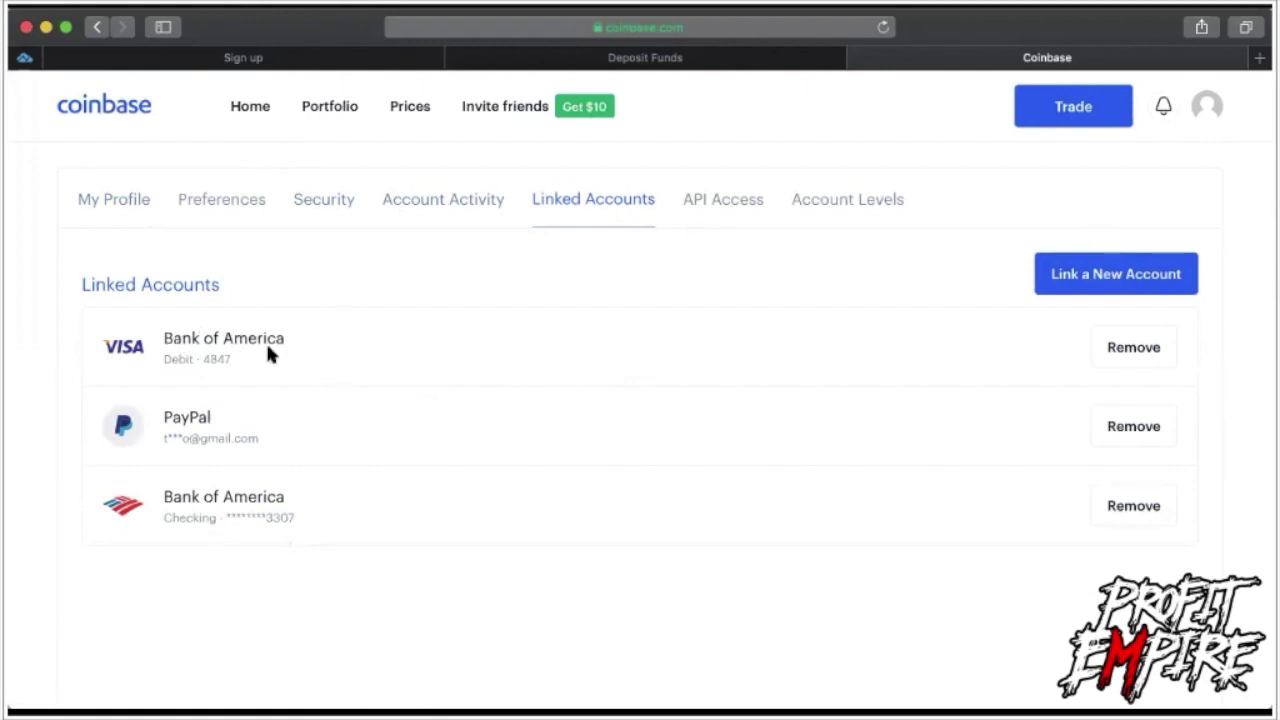
left_click_drag(249, 361, 90, 338)
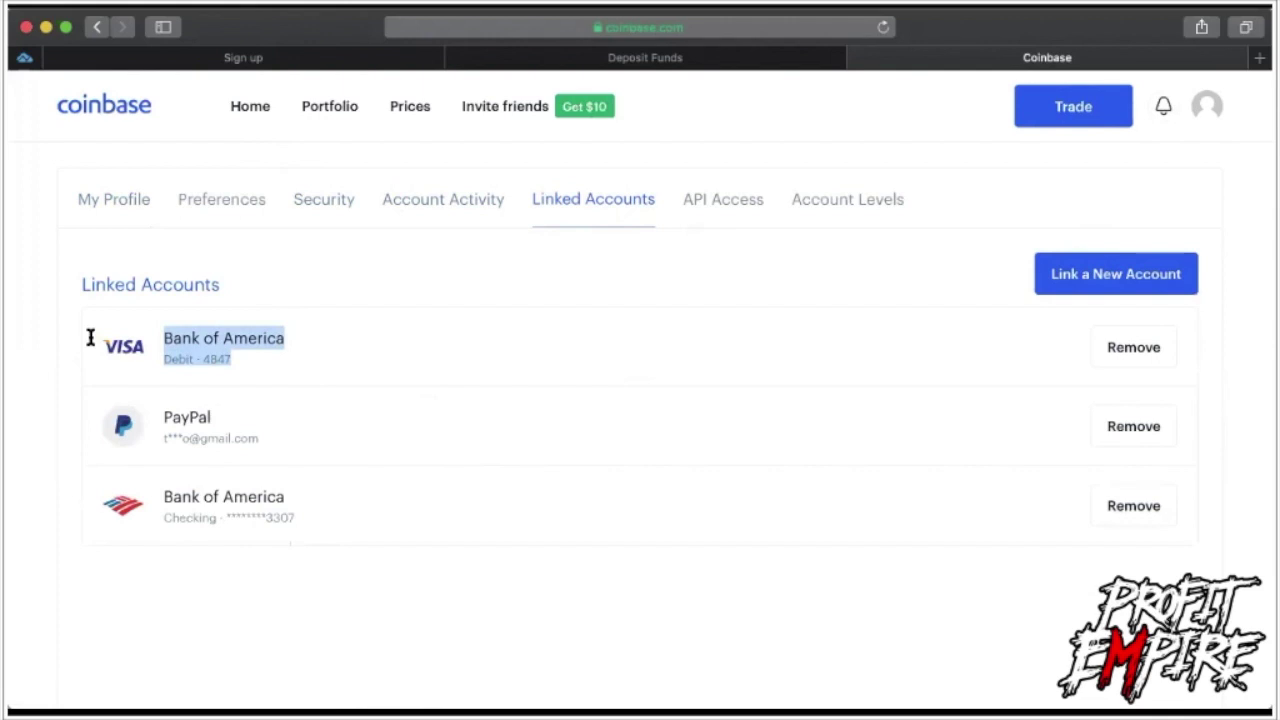
Return to the Coinbase Home dashboard and open the Bitcoin asset page.
left_click(116, 116)
scroll(52, 262, "down", 3)
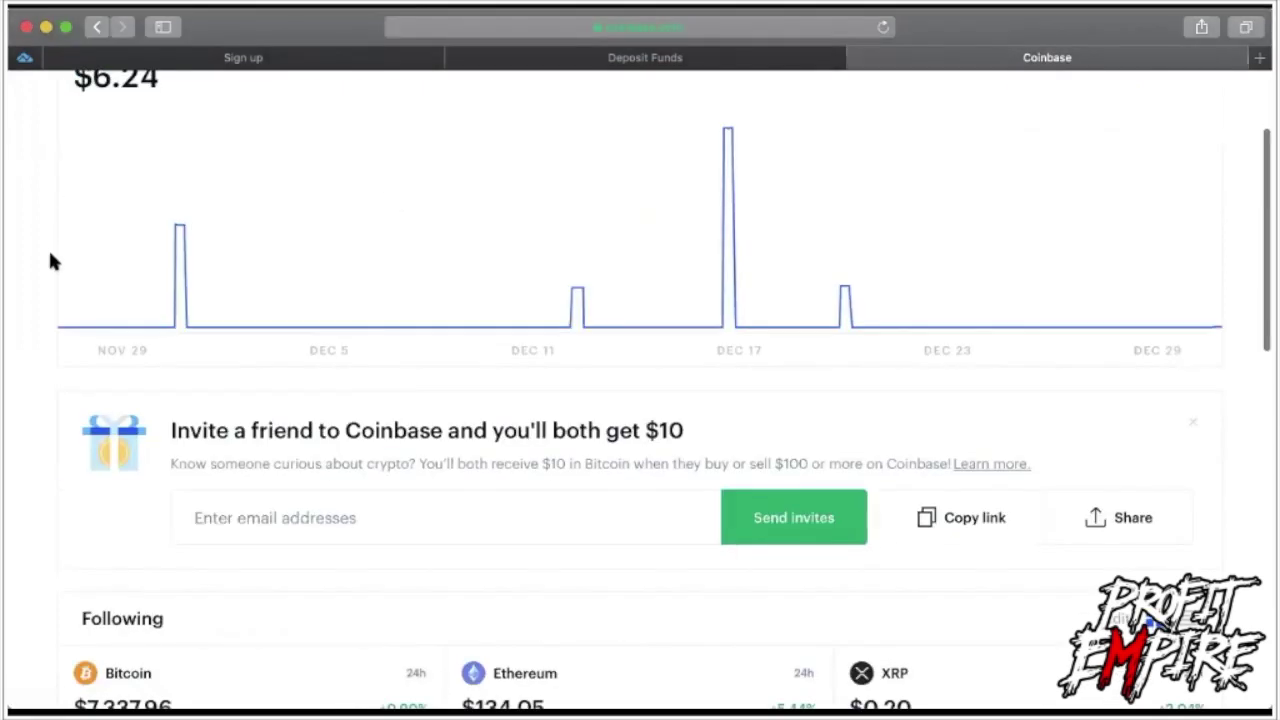
scroll(52, 262, "down", 5)
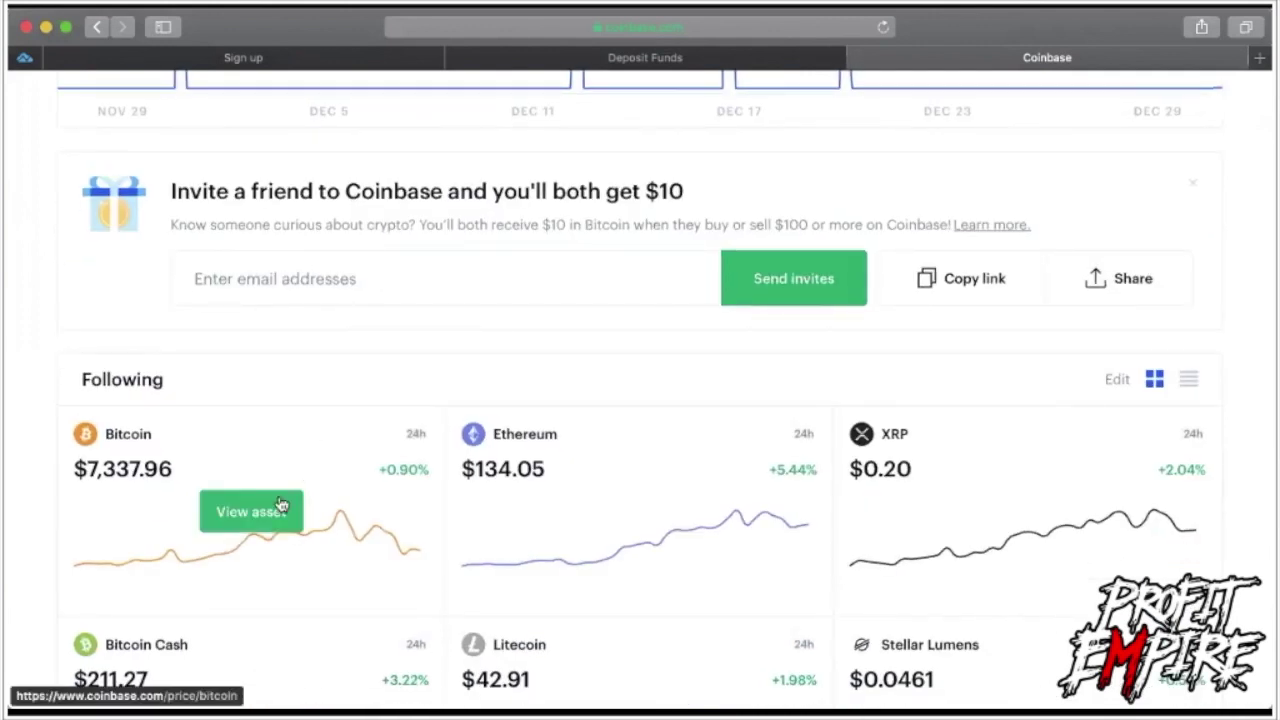
left_click(254, 520)
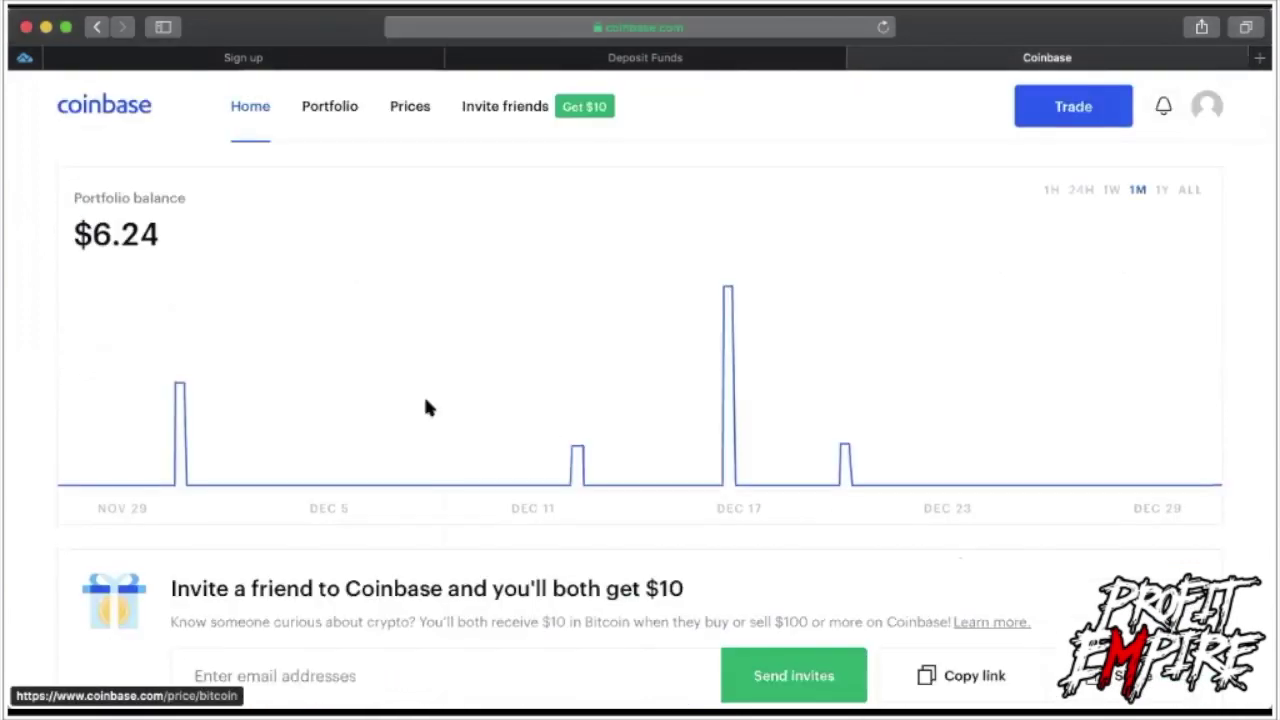
Enter 90 as the Bitcoin buy amount.
scroll(643, 287, "down", 3)
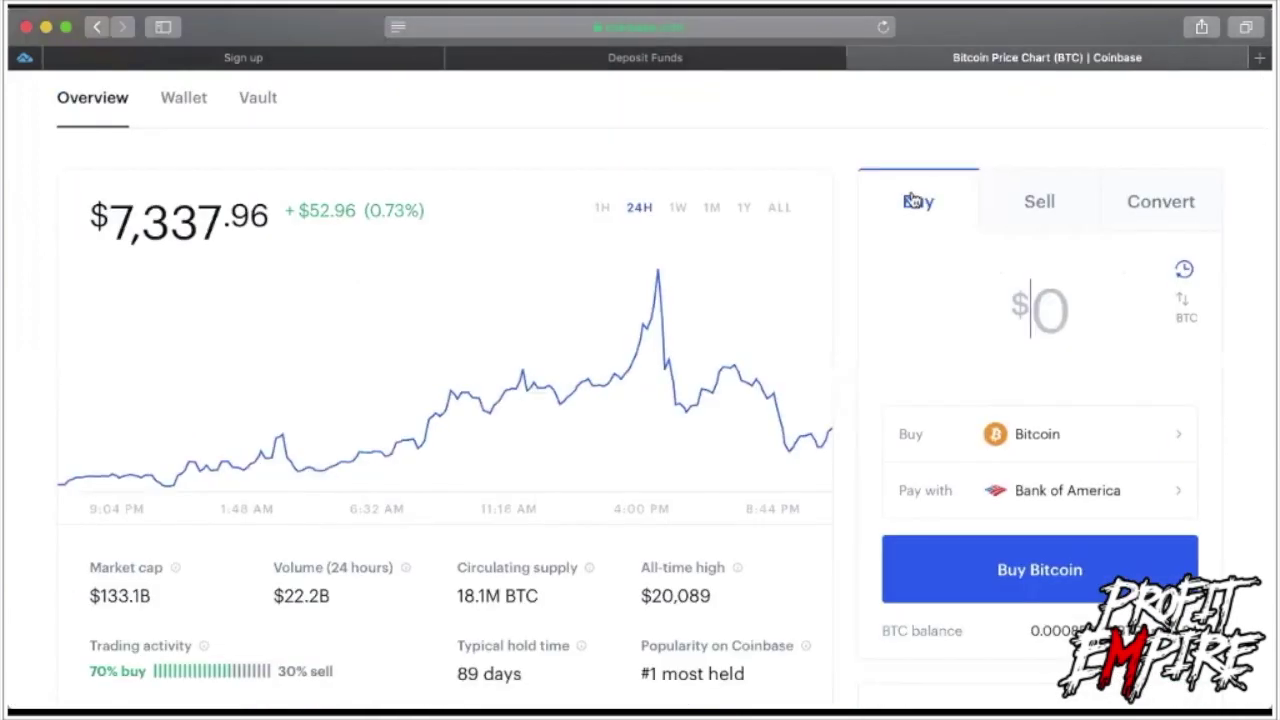
left_click(1000, 316)
type("90")
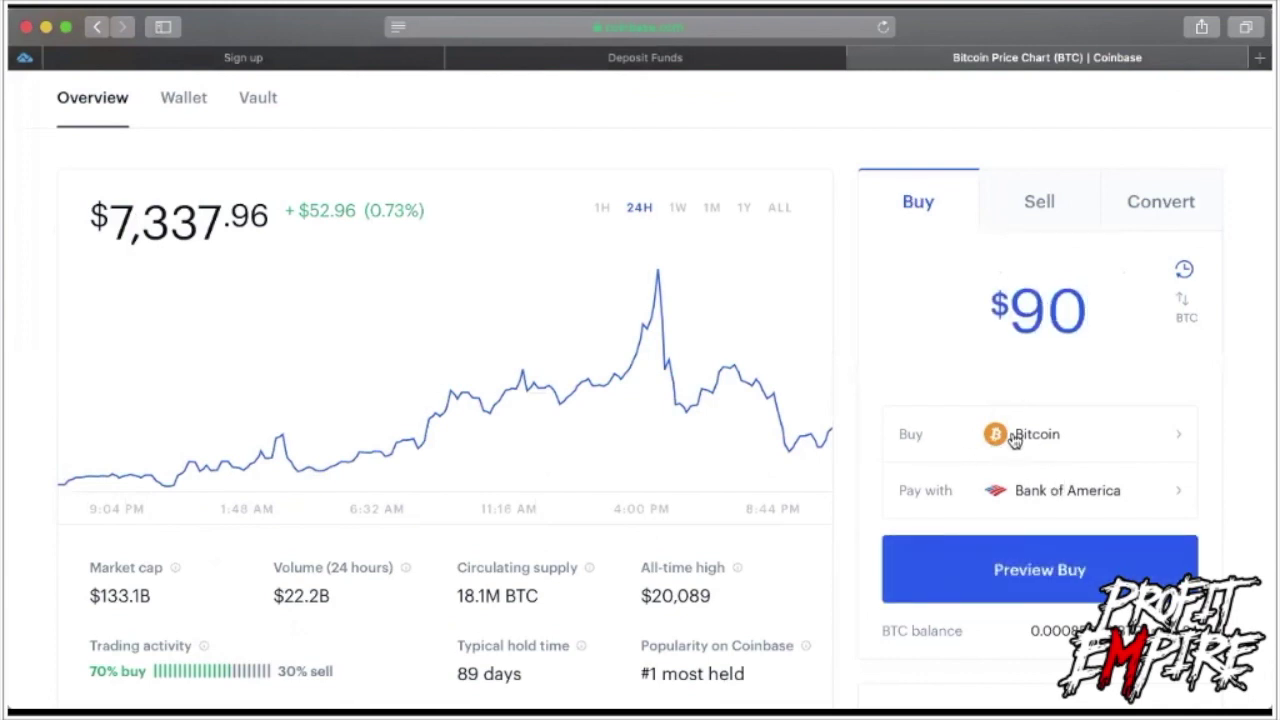
Switch the paying account between the Visa debit card and Bank of America checking.
left_click(1062, 500)
left_click(1032, 396)
left_click(1060, 511)
left_click(951, 315)
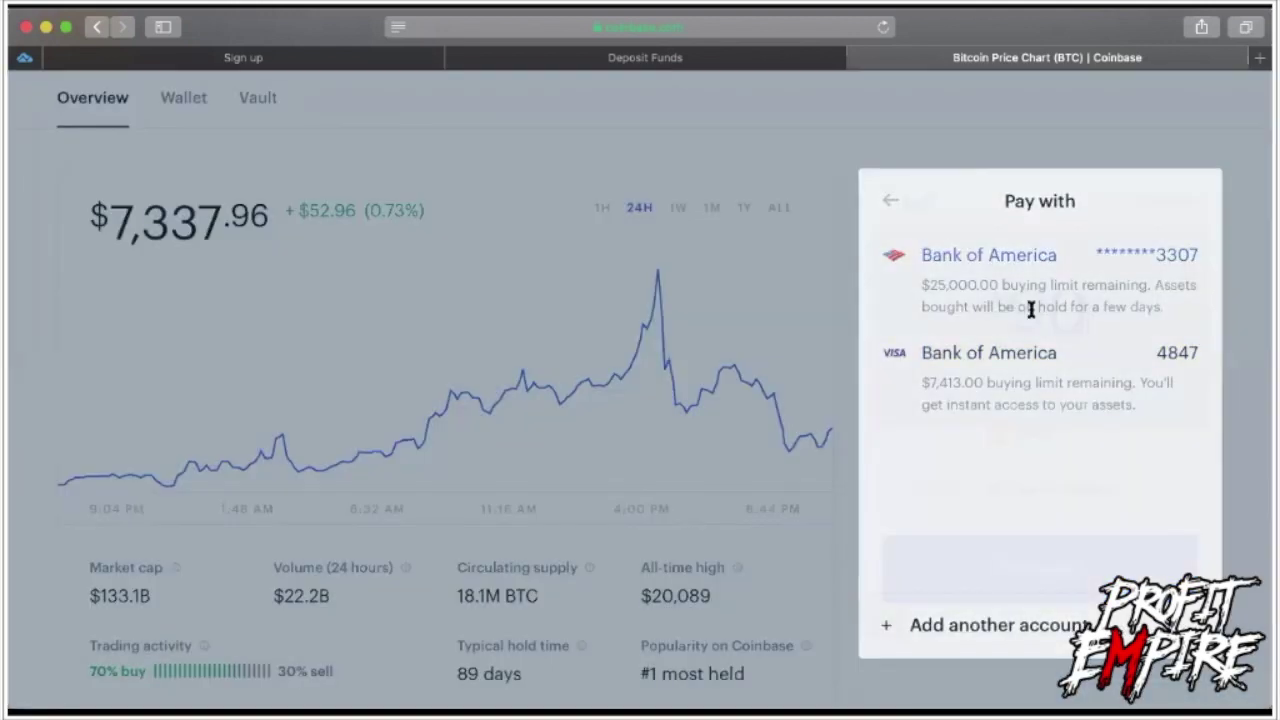
left_click(1092, 508)
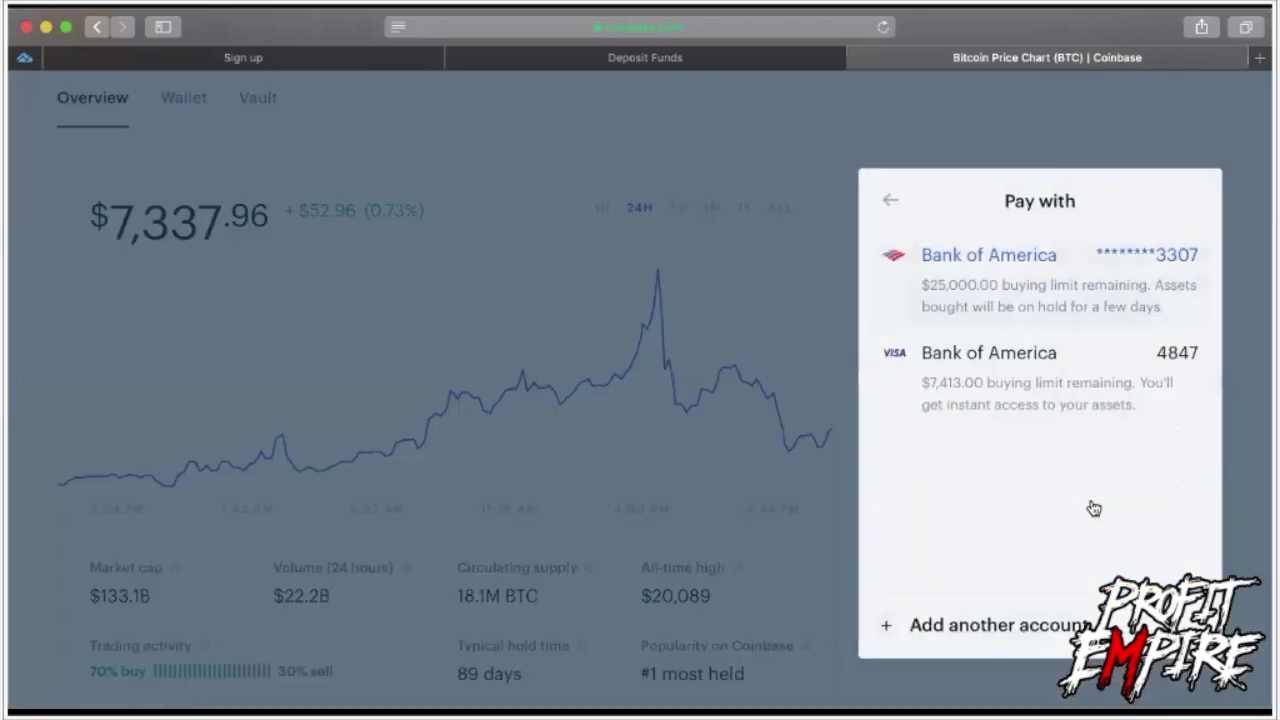
left_click(1110, 416)
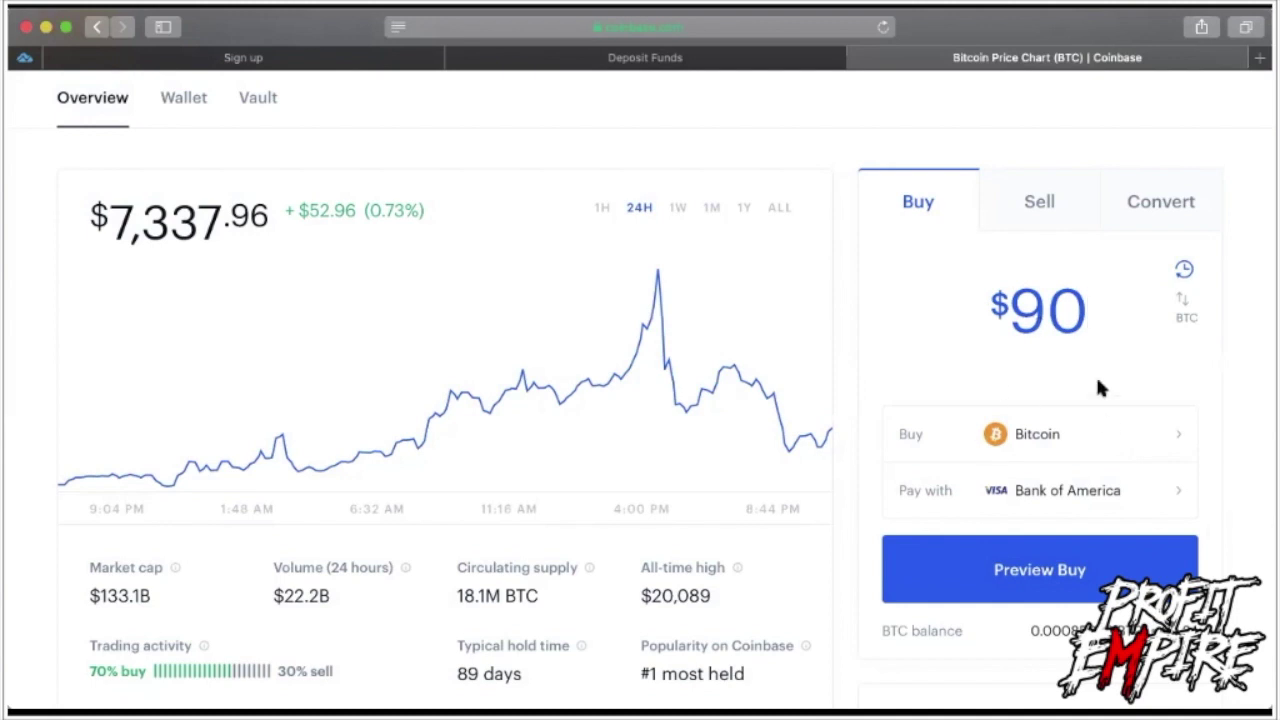
Change the Bitcoin buy amount from $90 to $95.
key("BackSpace")
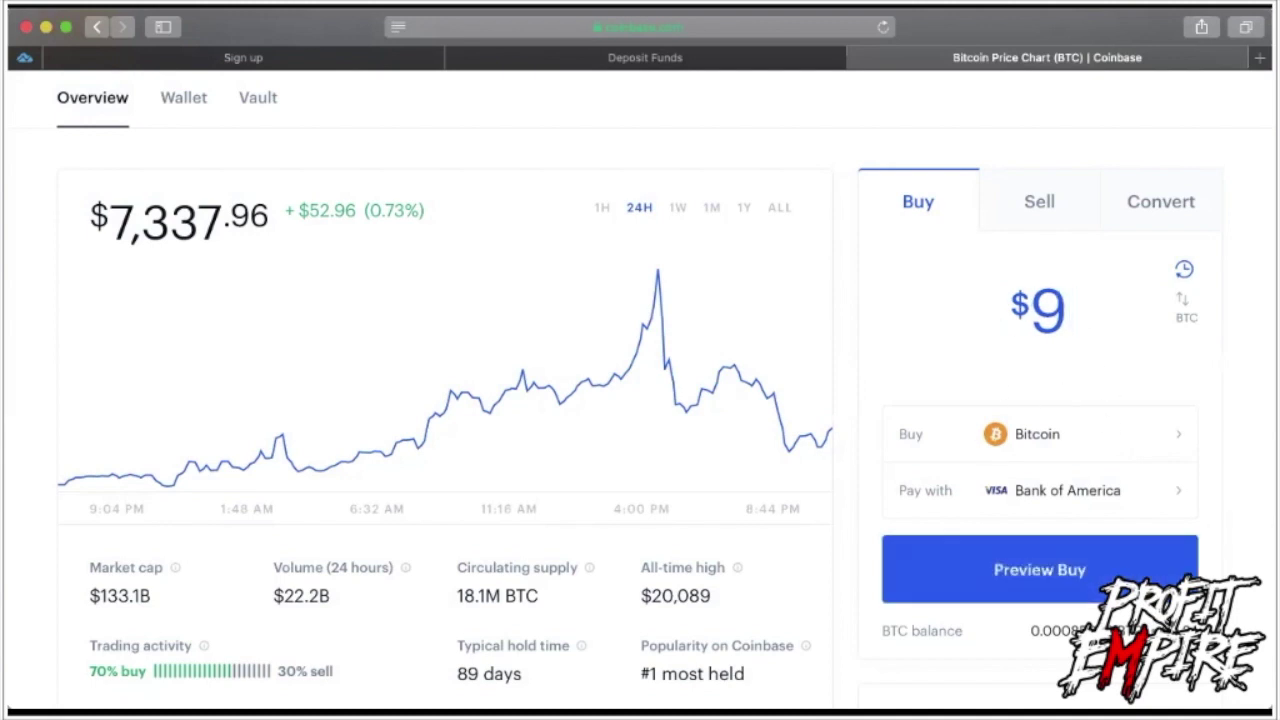
type("5")
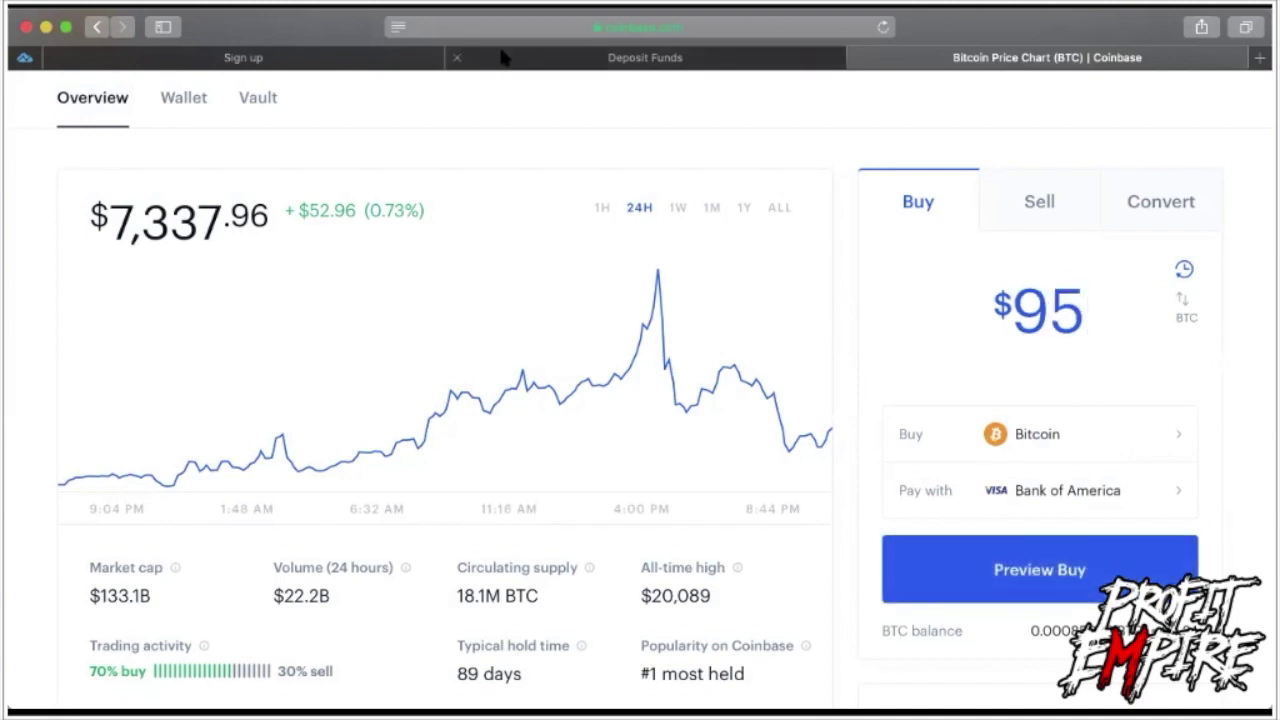
left_click(502, 58)
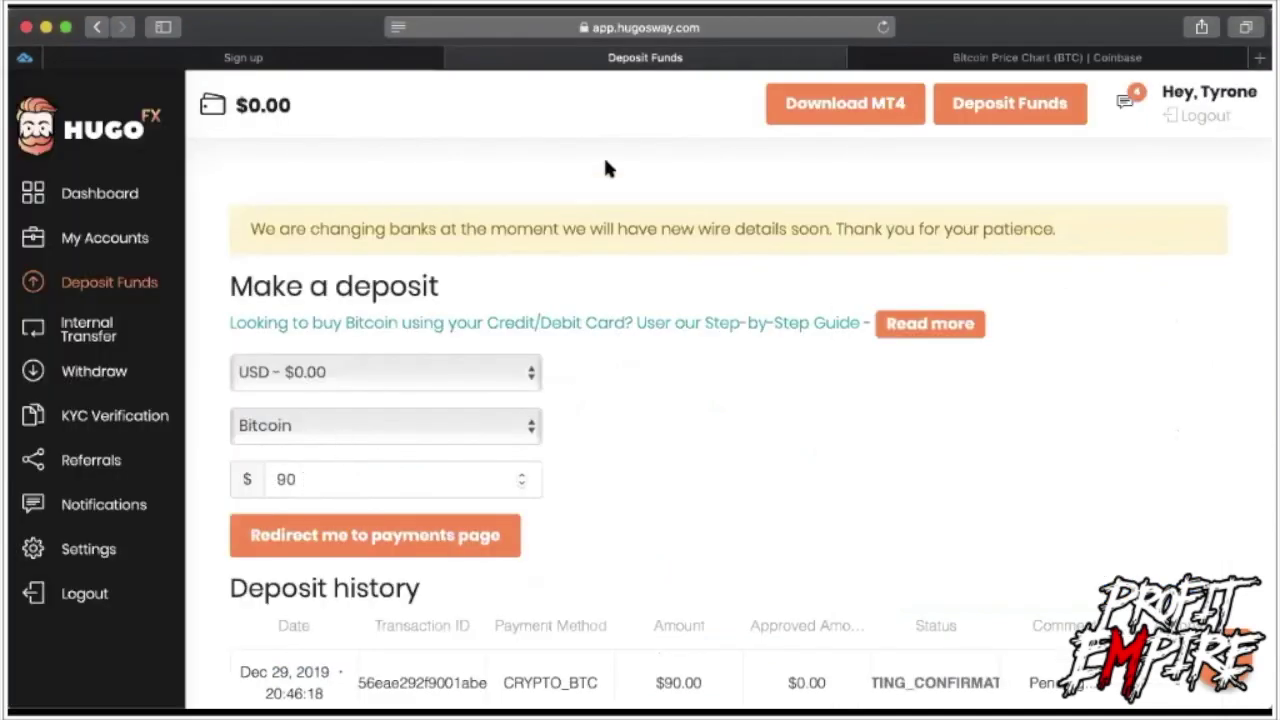
left_click(1012, 58)
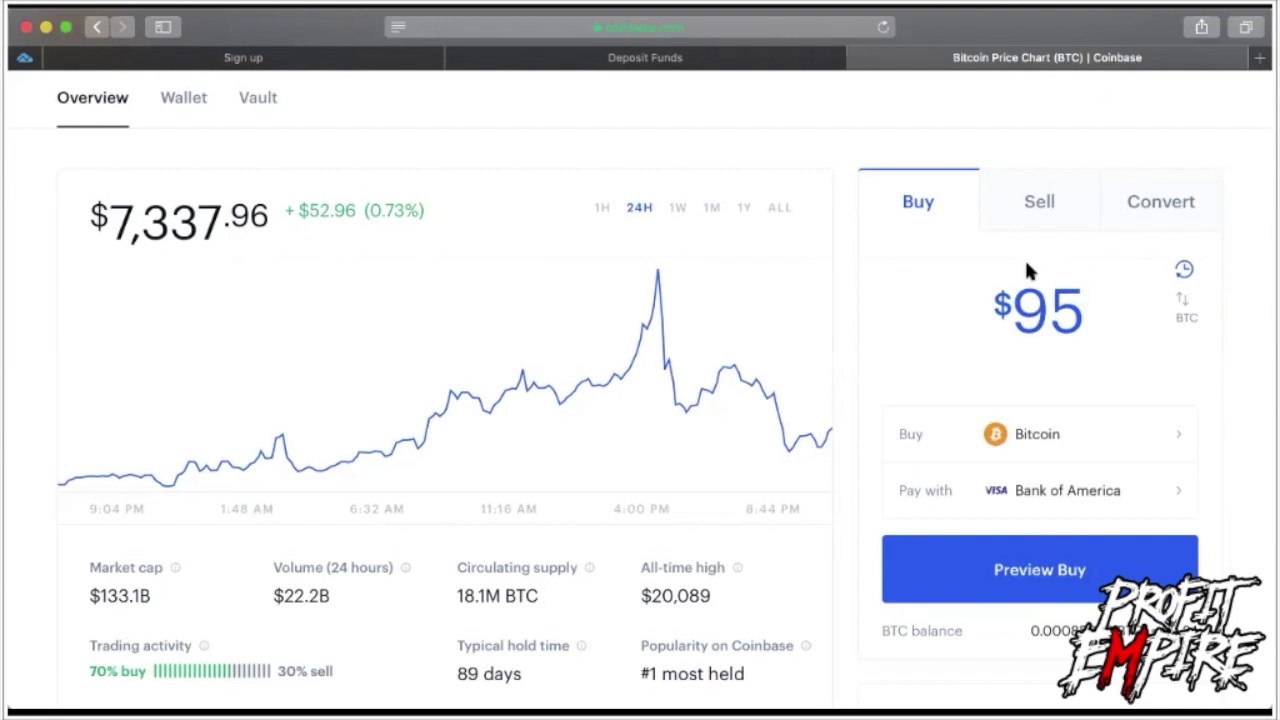
key("BackSpace")
type("4")
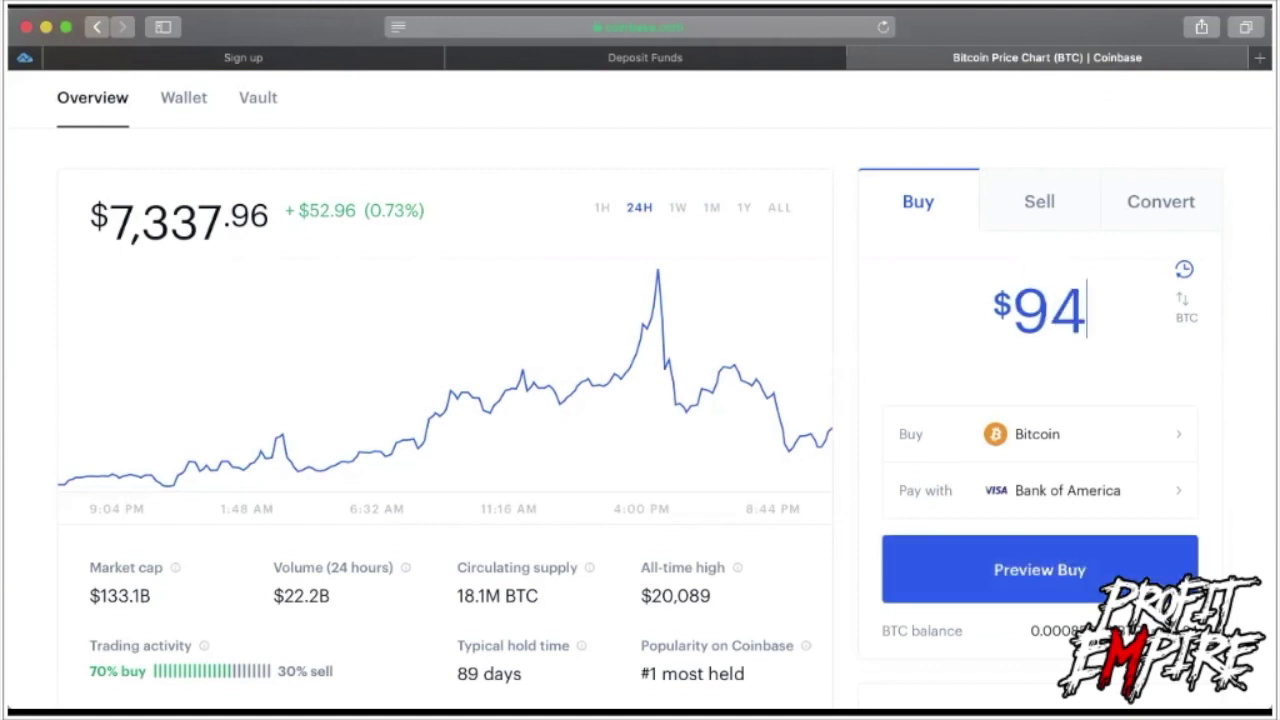
key("BackSpace")
type("5")
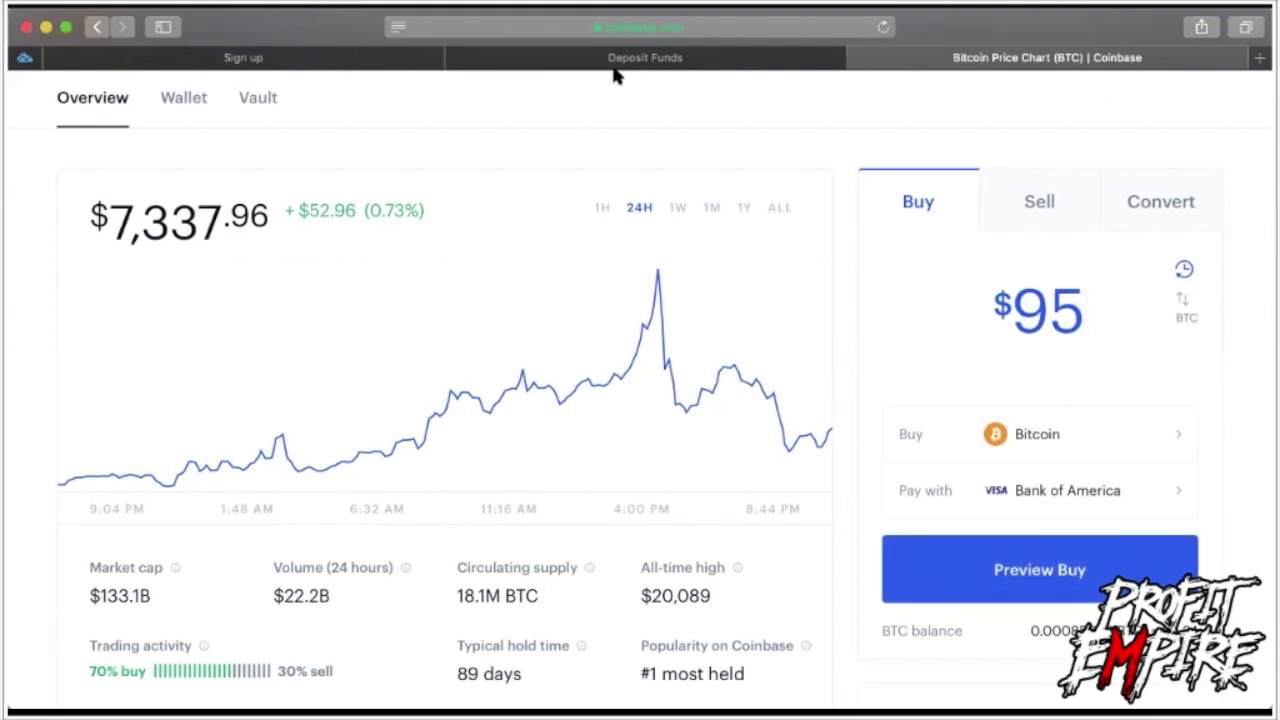
mouse_move(823, 481)
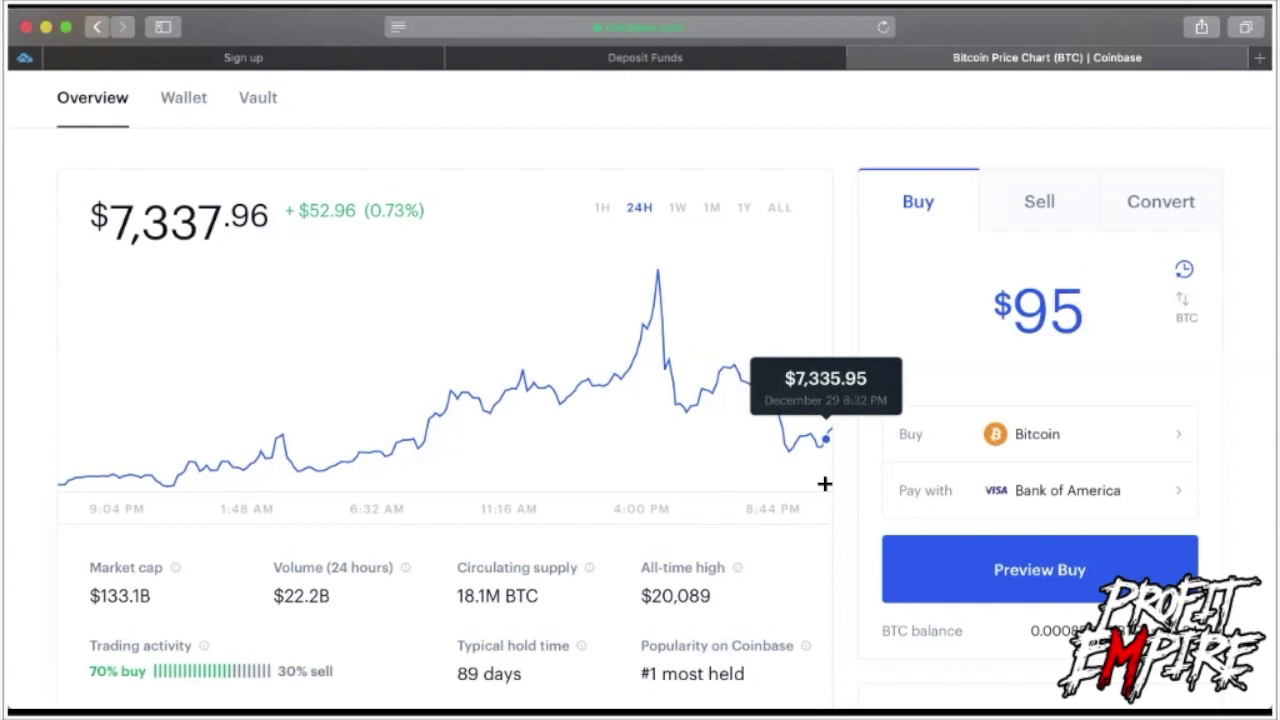
scroll(838, 259, "up", 2)
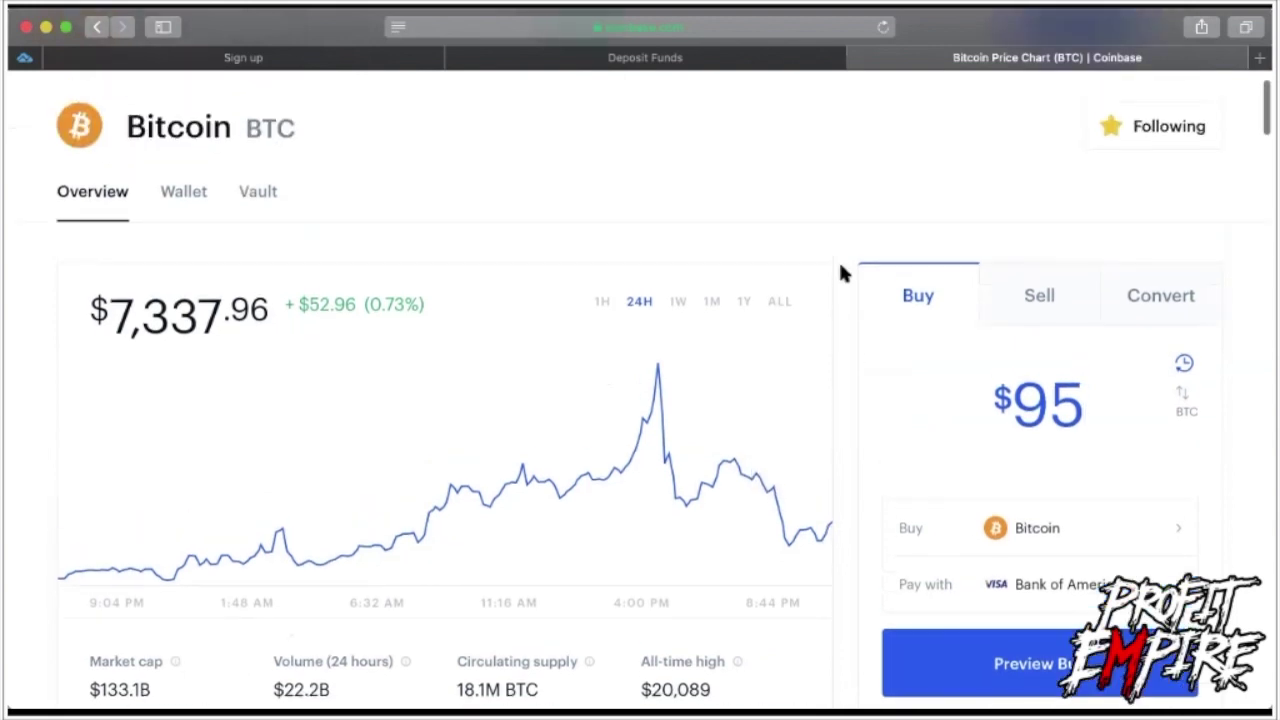
left_click(663, 60)
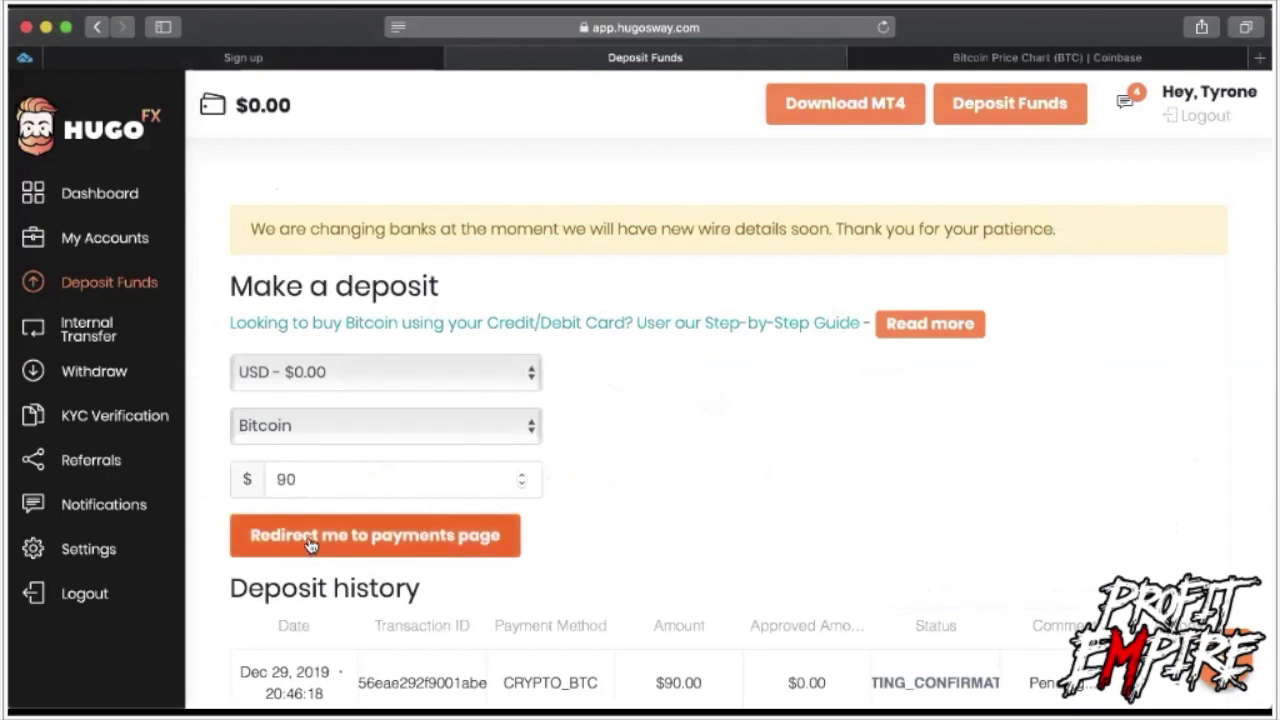
Submit the $90 Bitcoin deposit and select its requested amount, BTC 0.01218565.
left_click(311, 542)
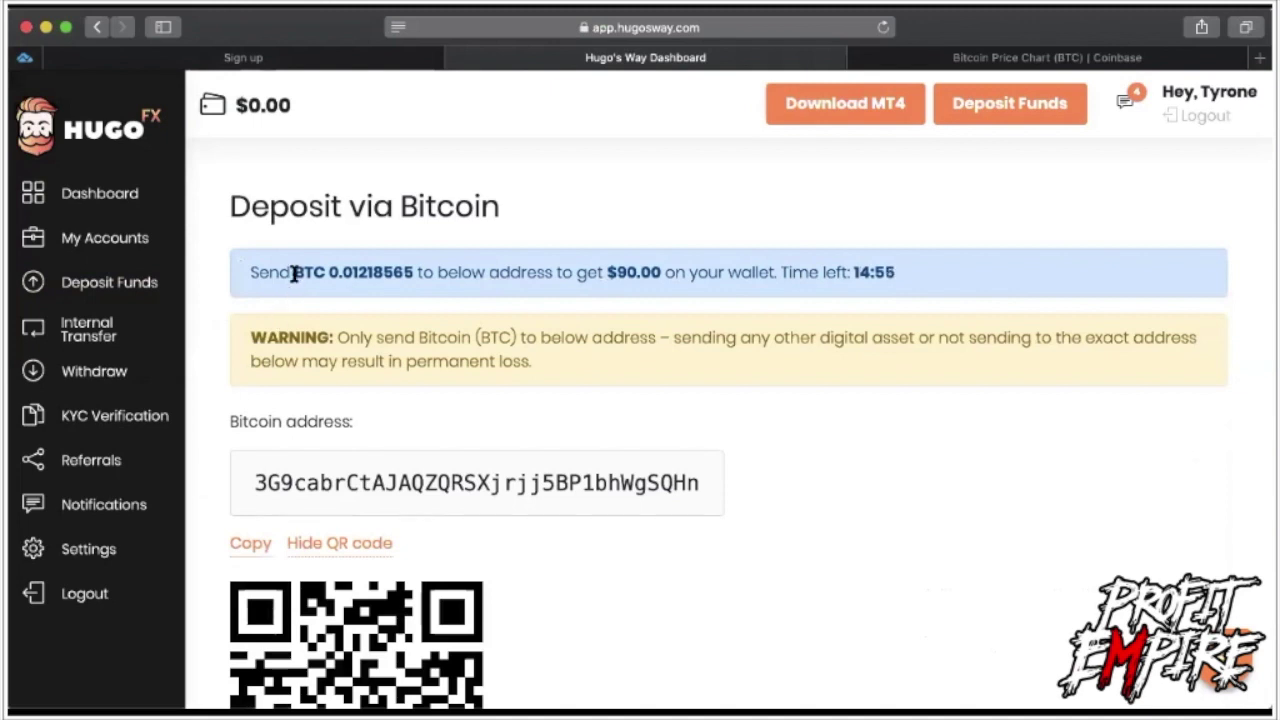
left_click_drag(328, 271, 415, 272)
key("super+c")
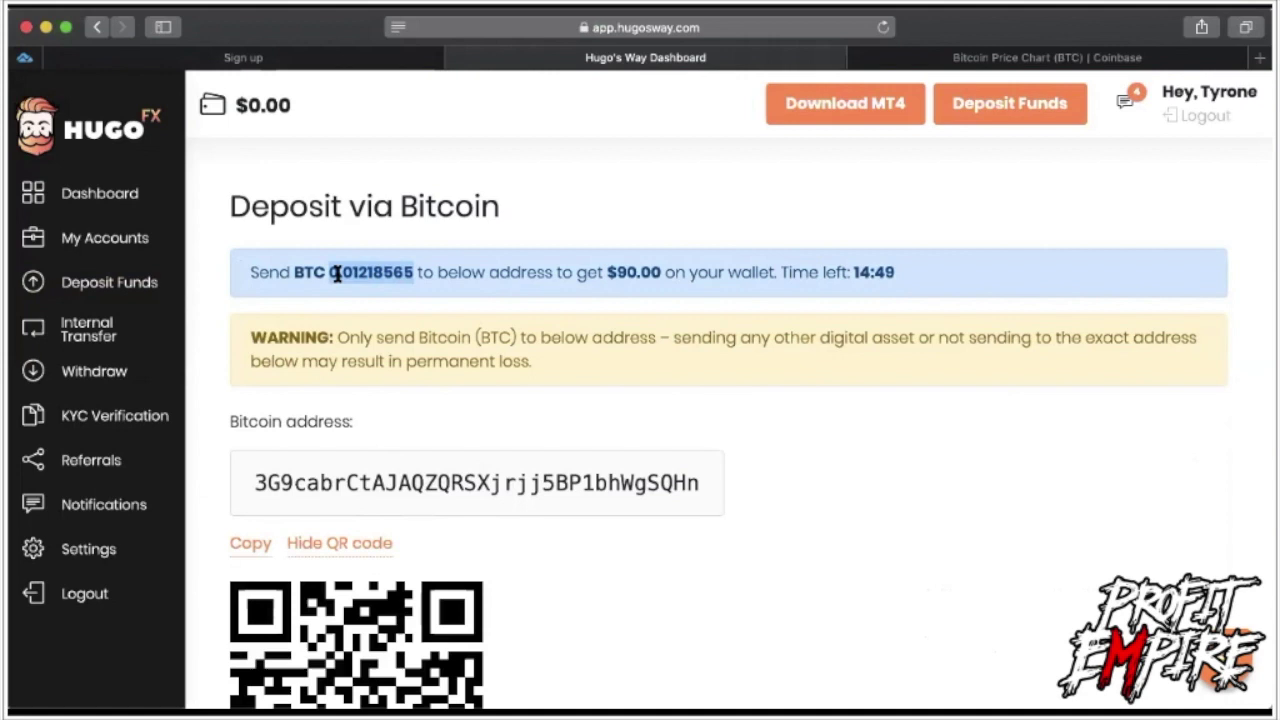
left_click(289, 276)
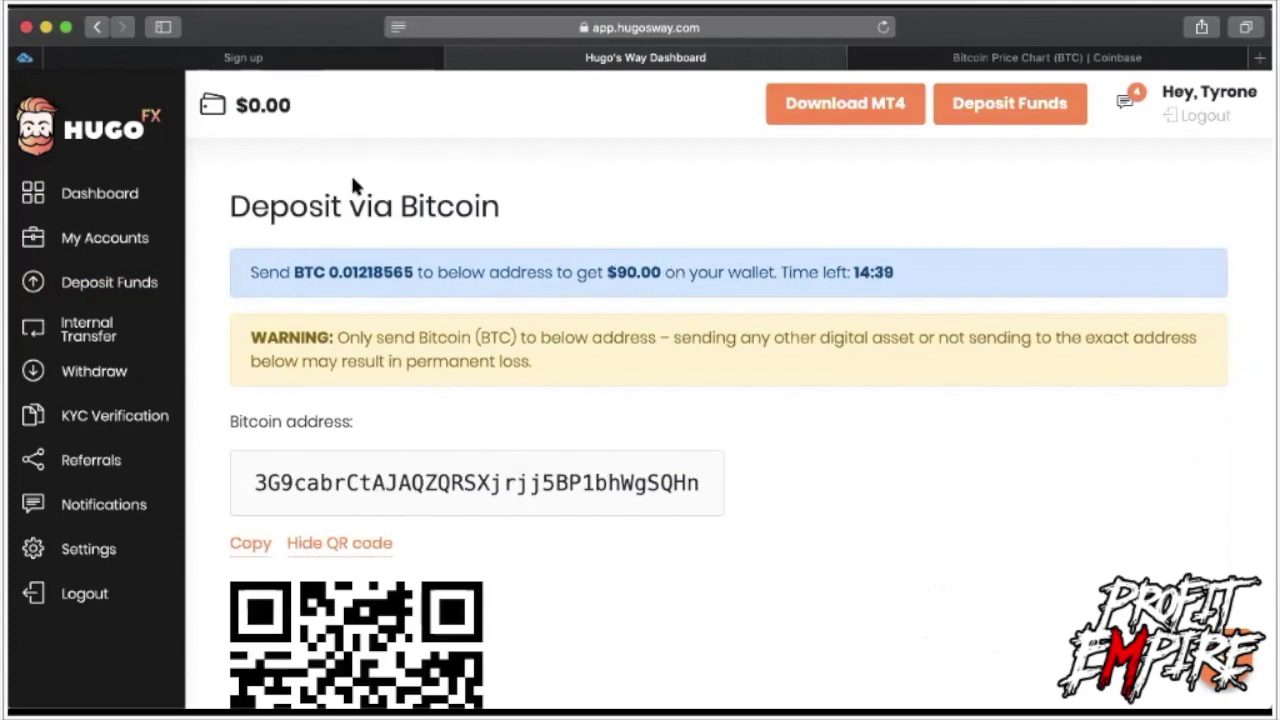
left_click(1080, 60)
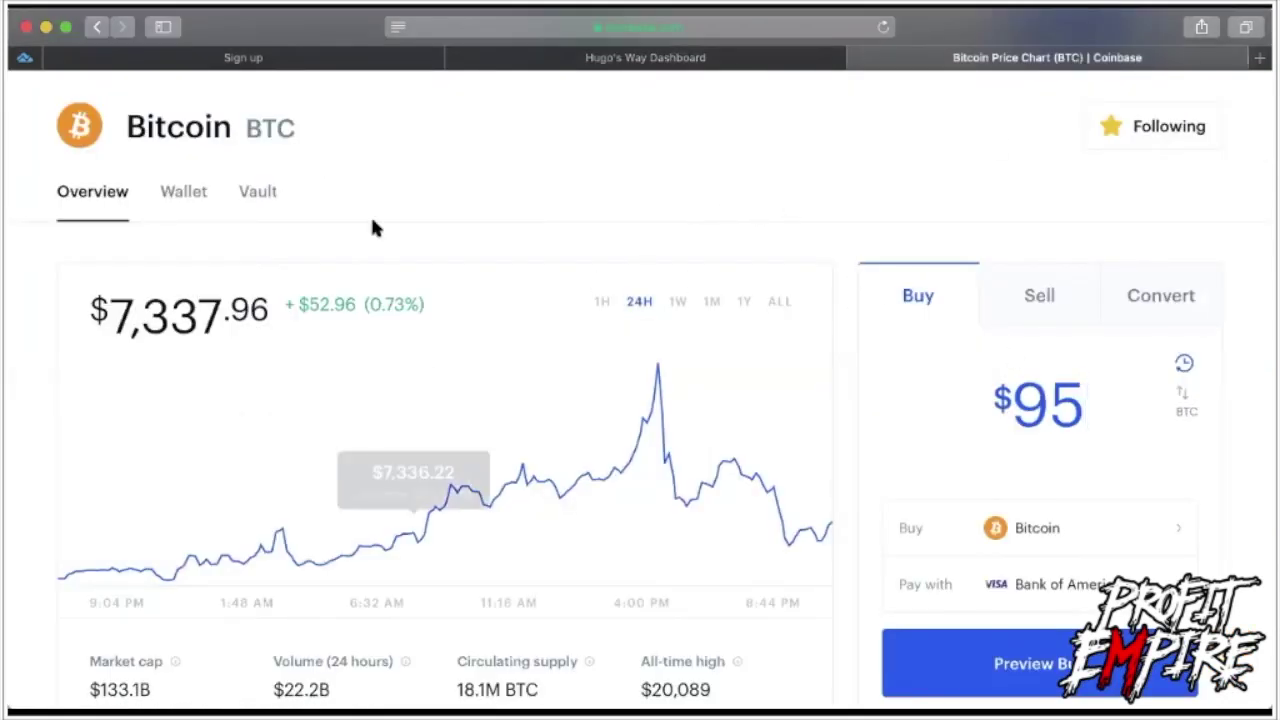
Open the Coinbase Bitcoin wallet's Send BTC form.
scroll(250, 148, "up", 2)
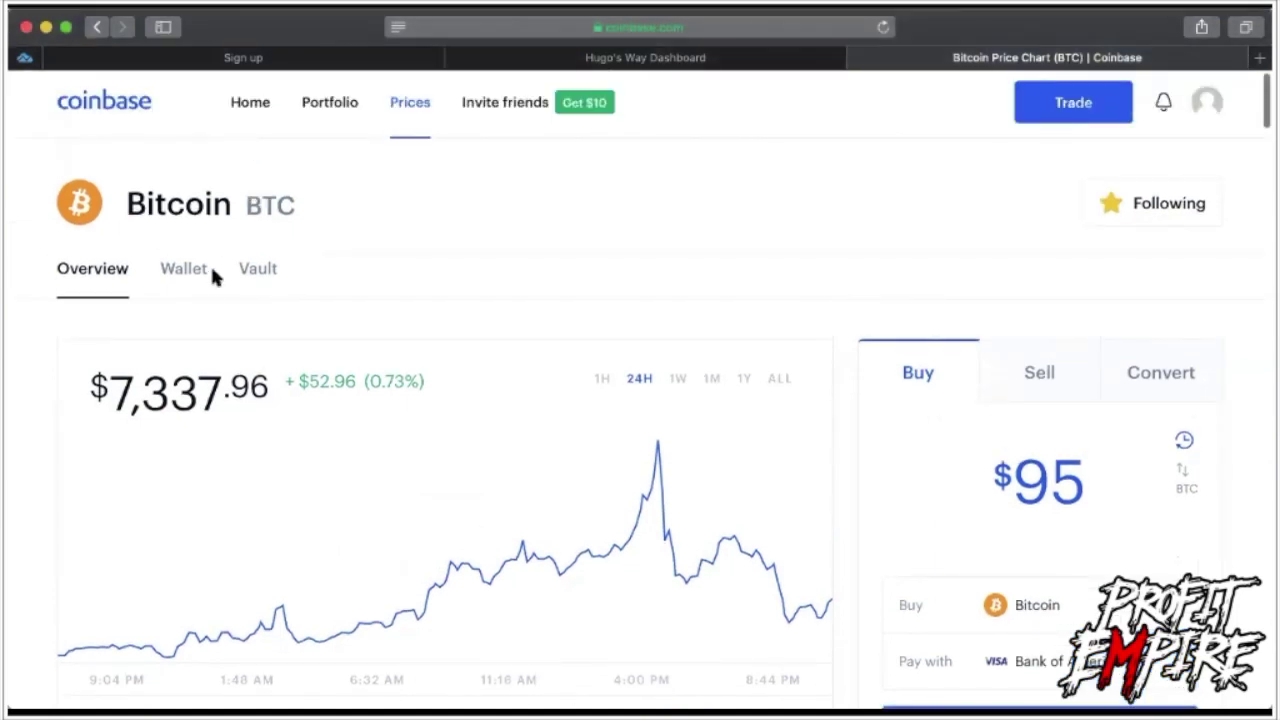
left_click(204, 275)
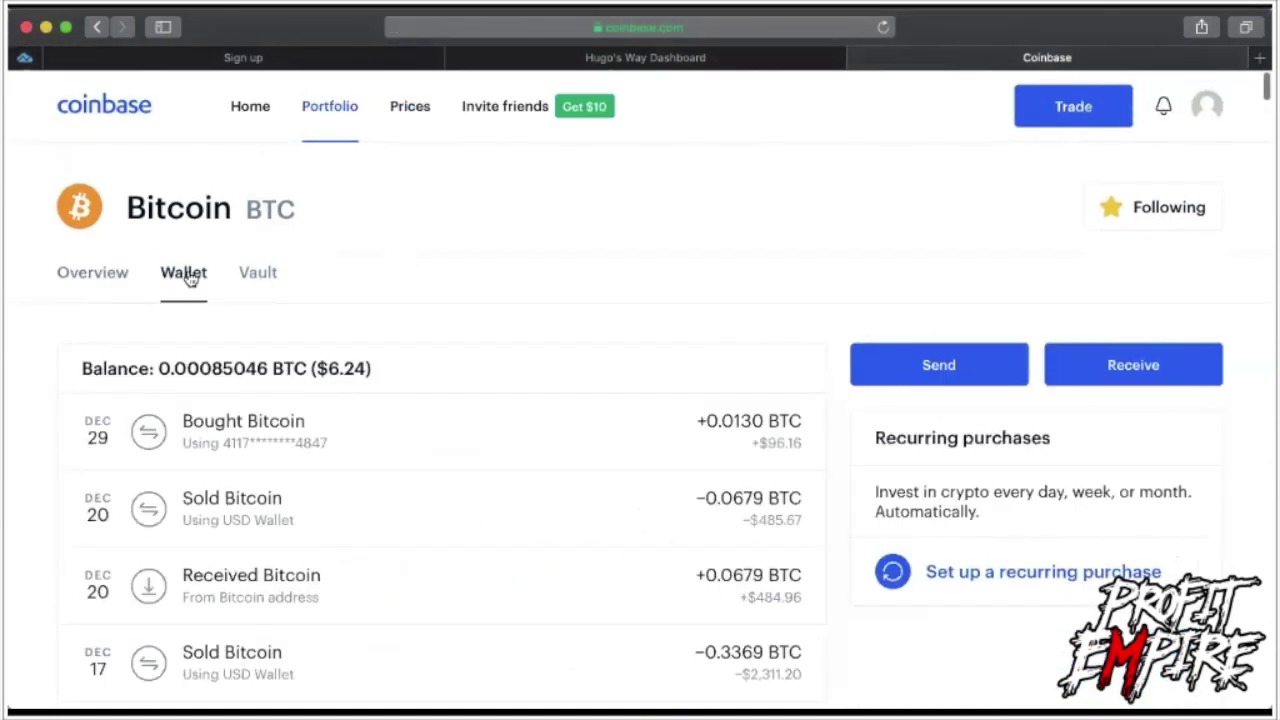
scroll(603, 213, "down", 2)
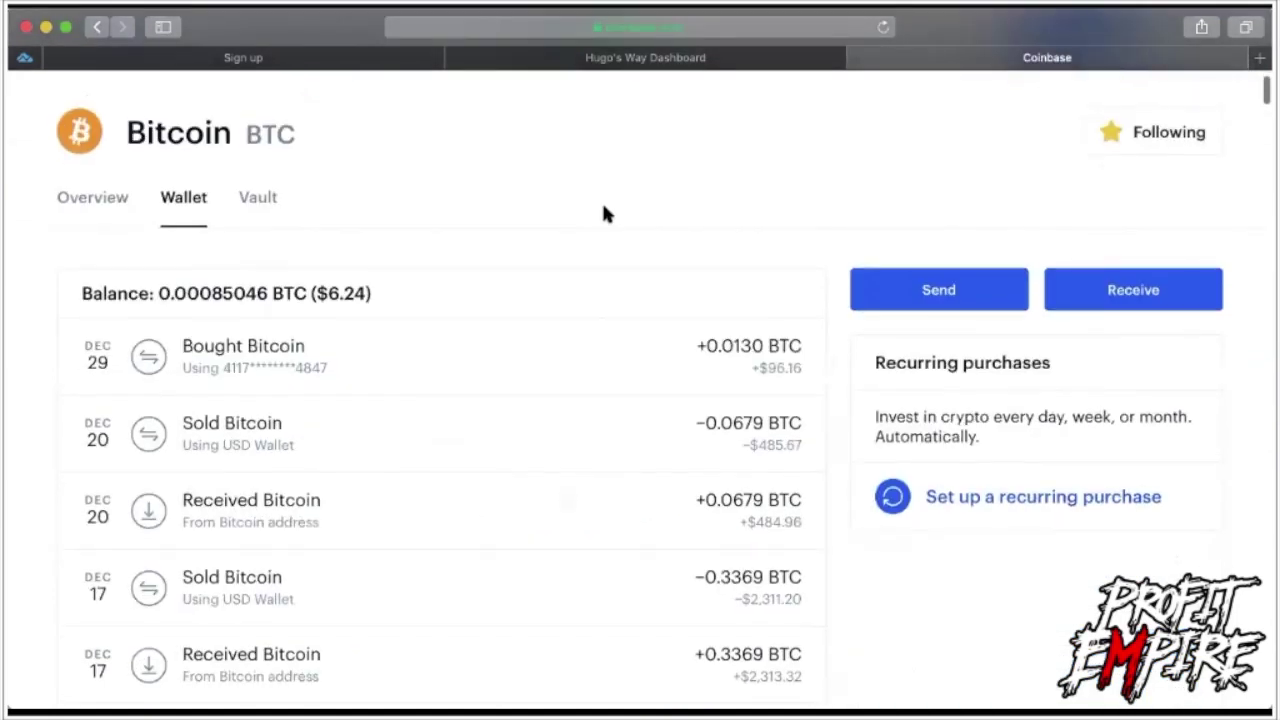
left_click(941, 298)
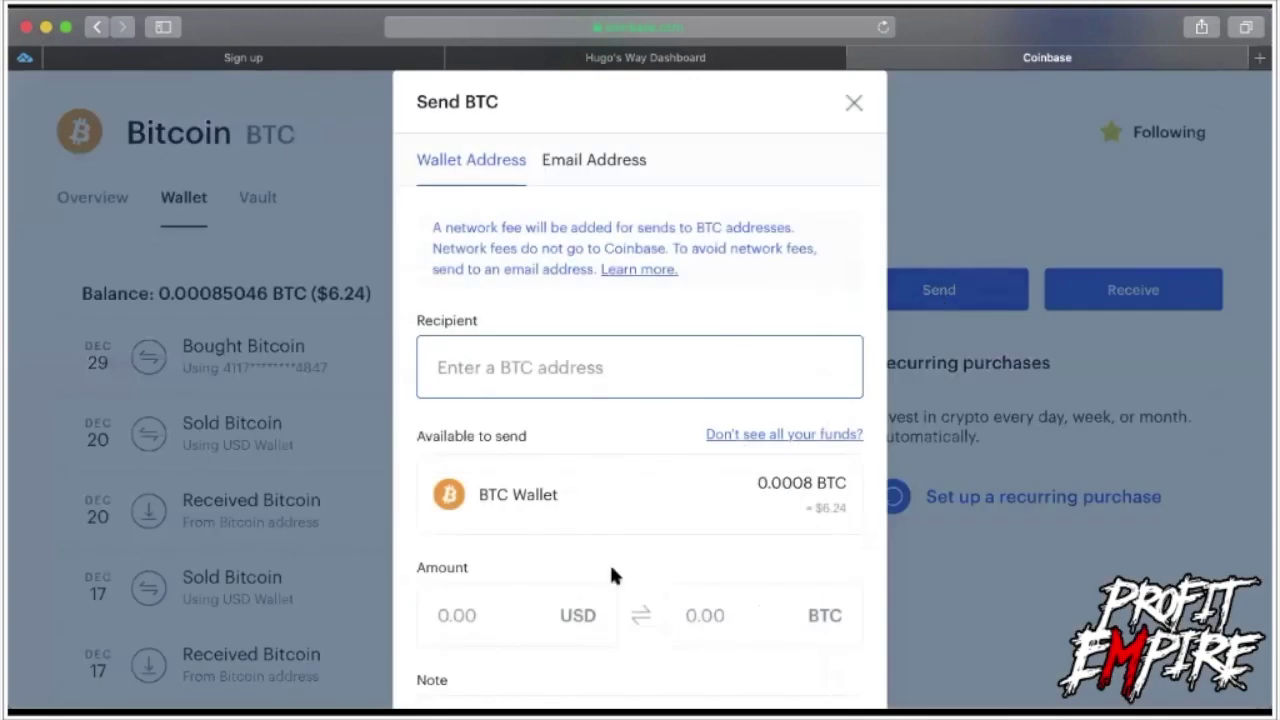
left_click(719, 608)
scroll(717, 612, "down", 1)
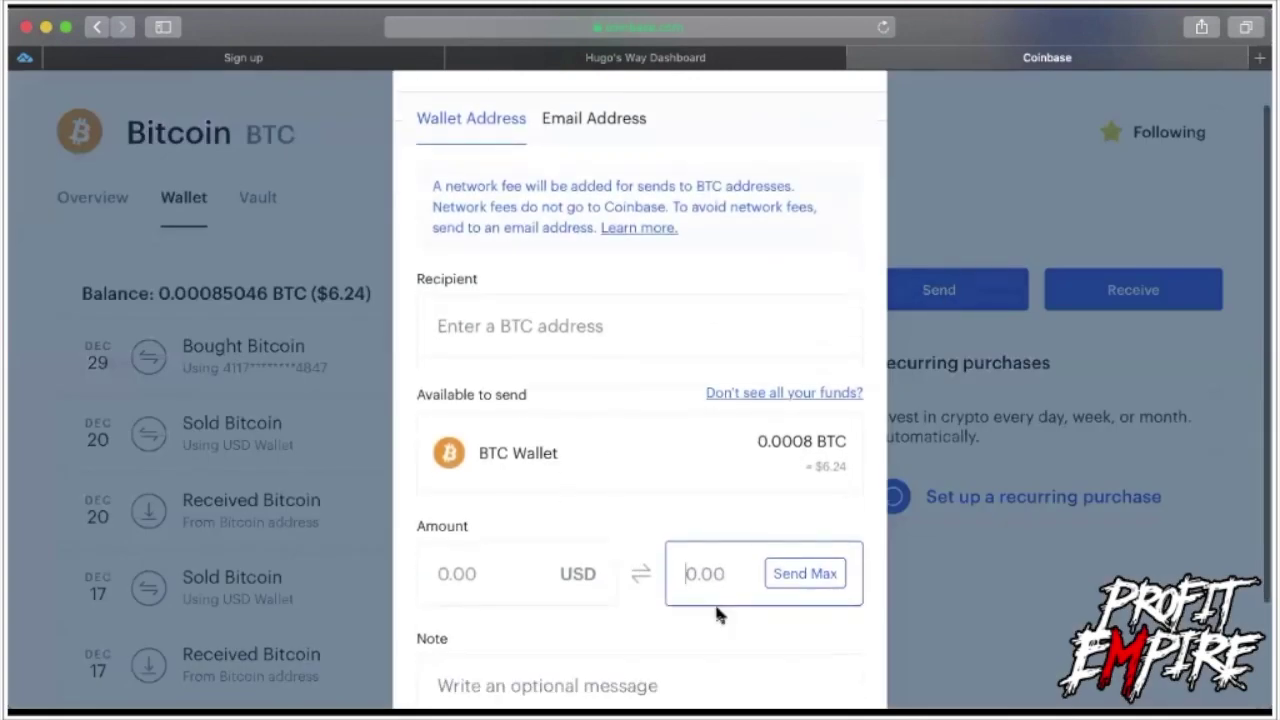
key("super+v")
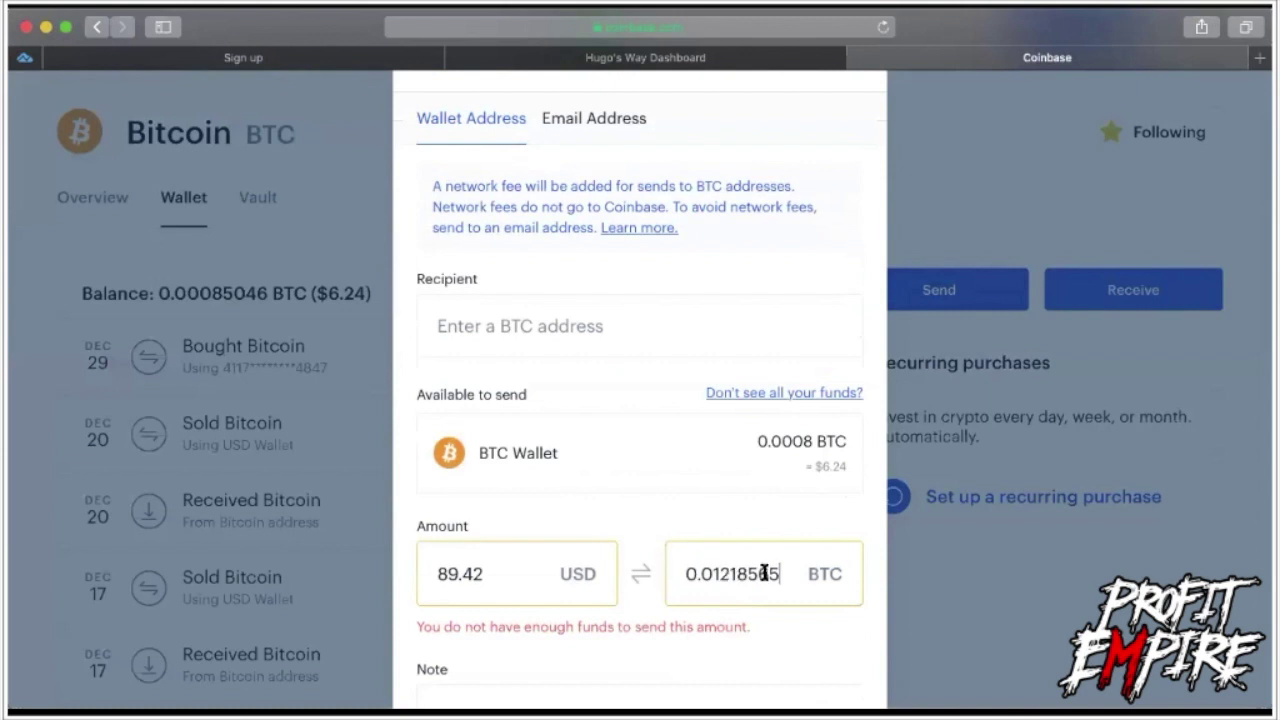
Copy the deposit's Bitcoin address from Hugo's Way for the Coinbase recipient field.
left_click(648, 60)
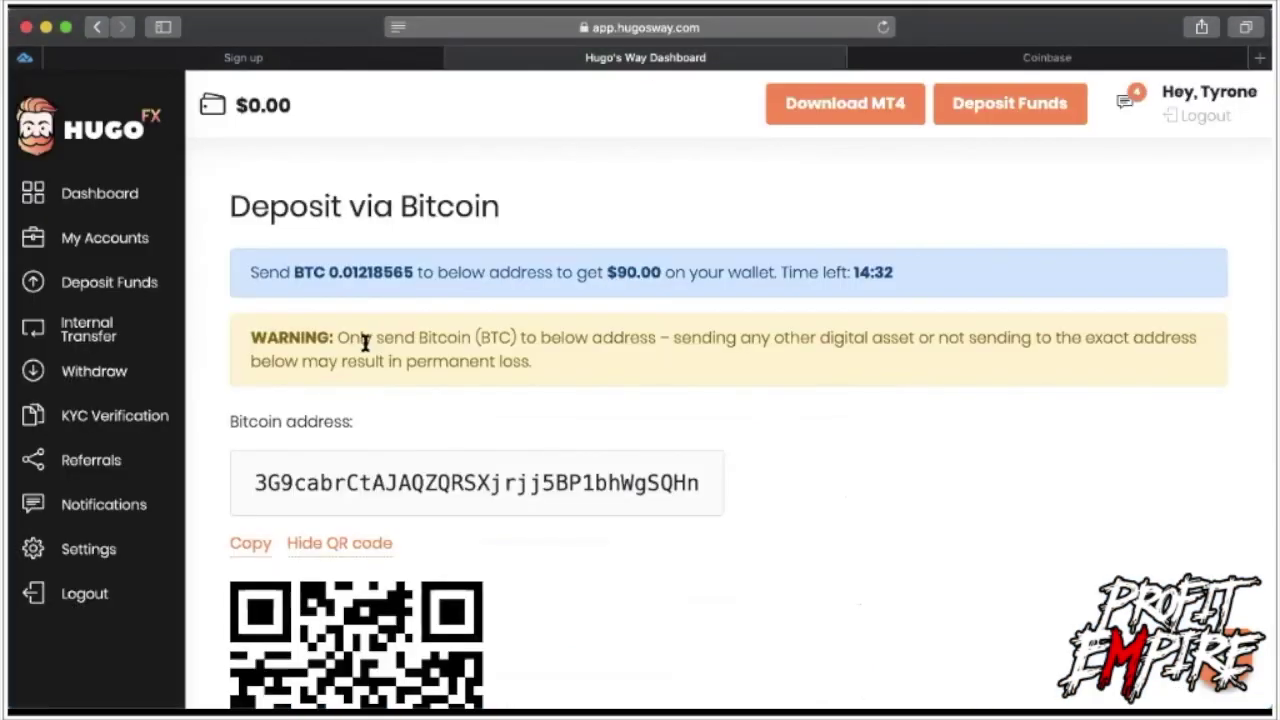
left_click_drag(335, 272, 404, 272)
left_click(479, 300)
double_click(456, 483)
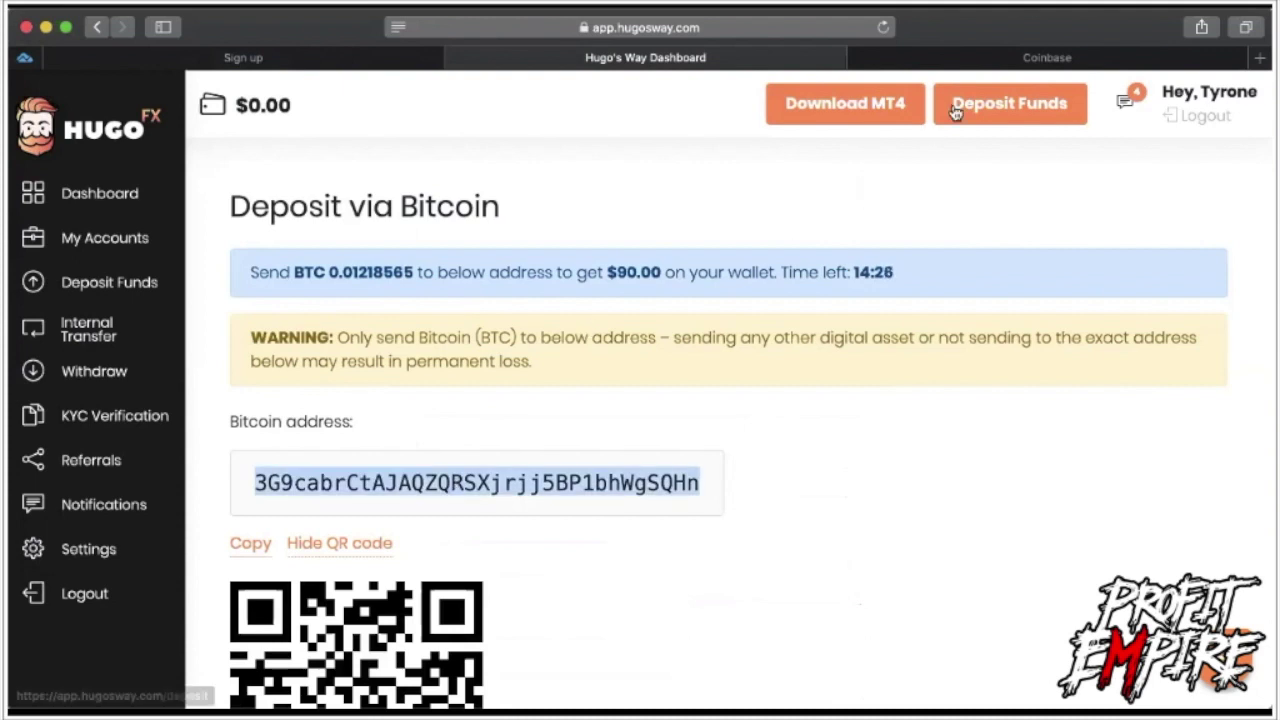
left_click(1003, 58)
left_click(522, 325)
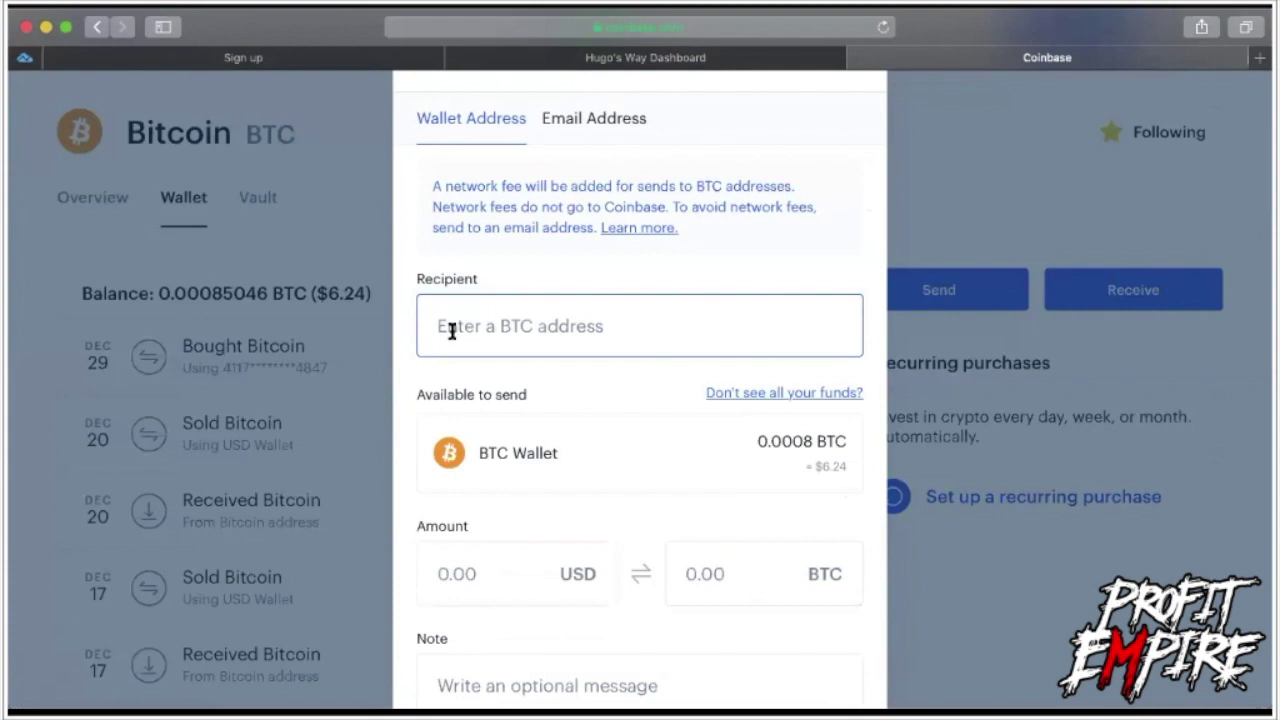
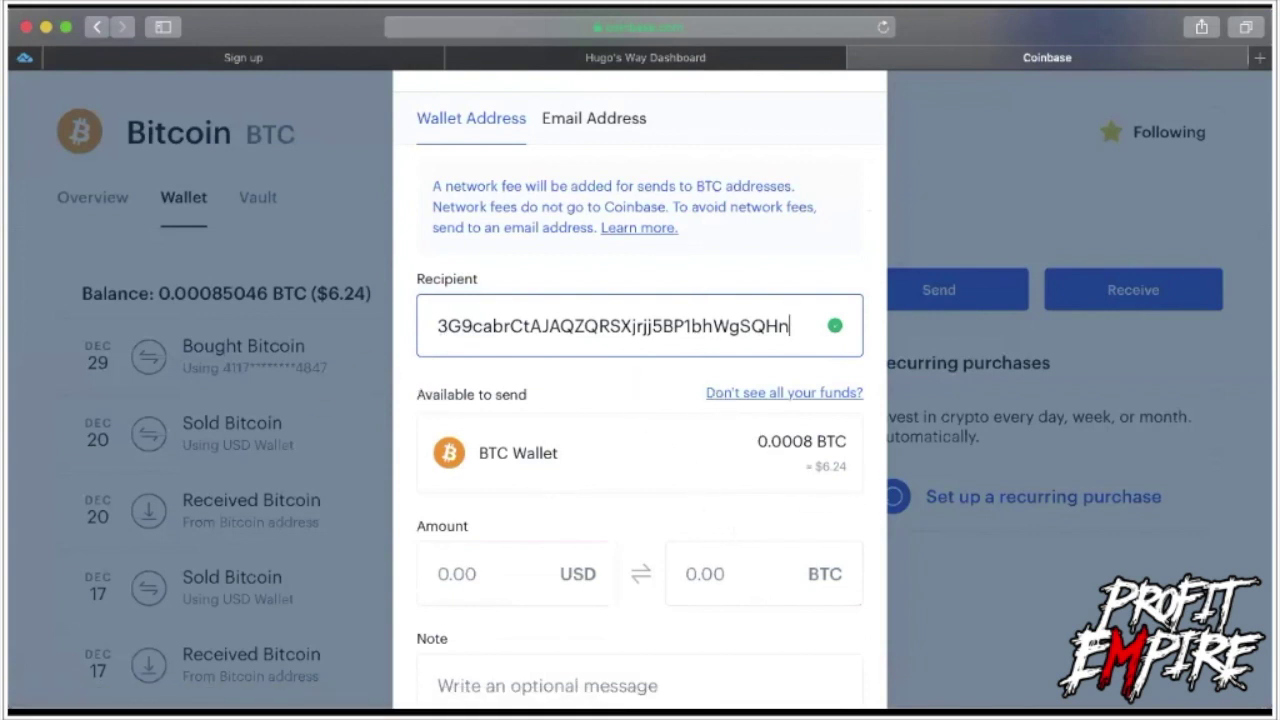
Paste the deposit Bitcoin address as recipient, then select the BTC 0.01218565 amount.
left_click(627, 60)
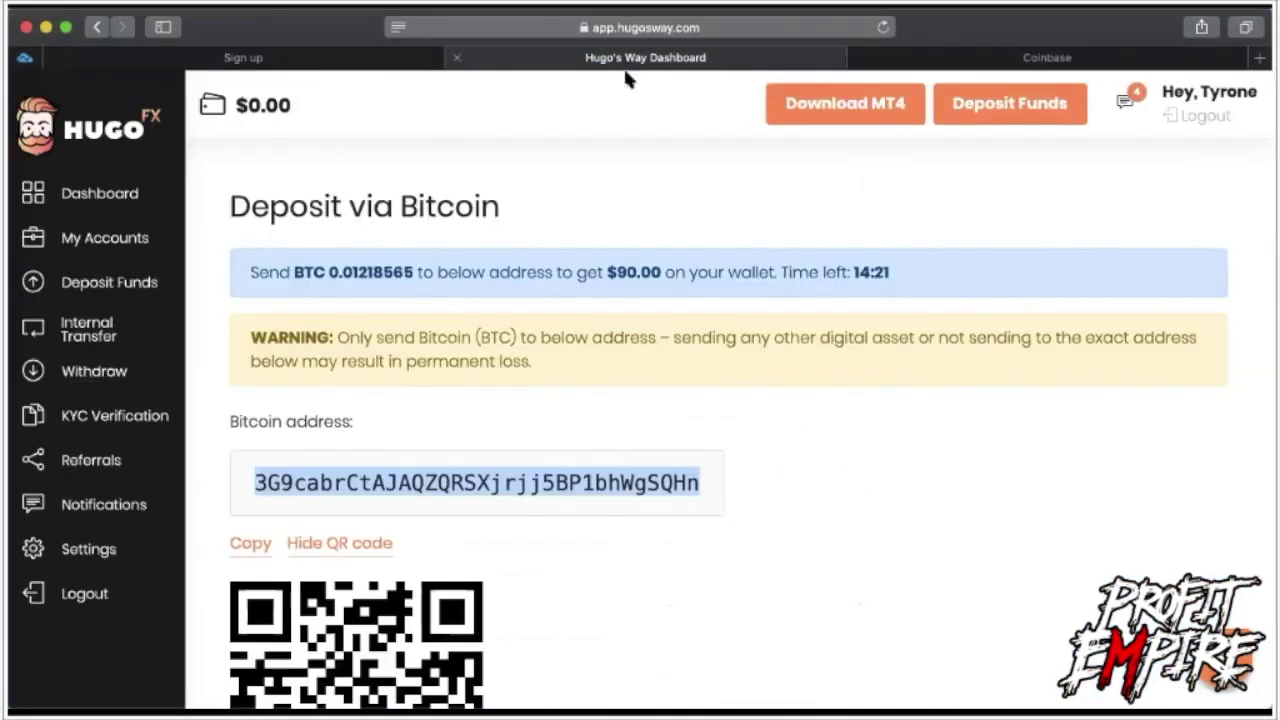
left_click(340, 271)
triple_click(340, 271)
left_click_drag(332, 271, 410, 280)
key("super+c")
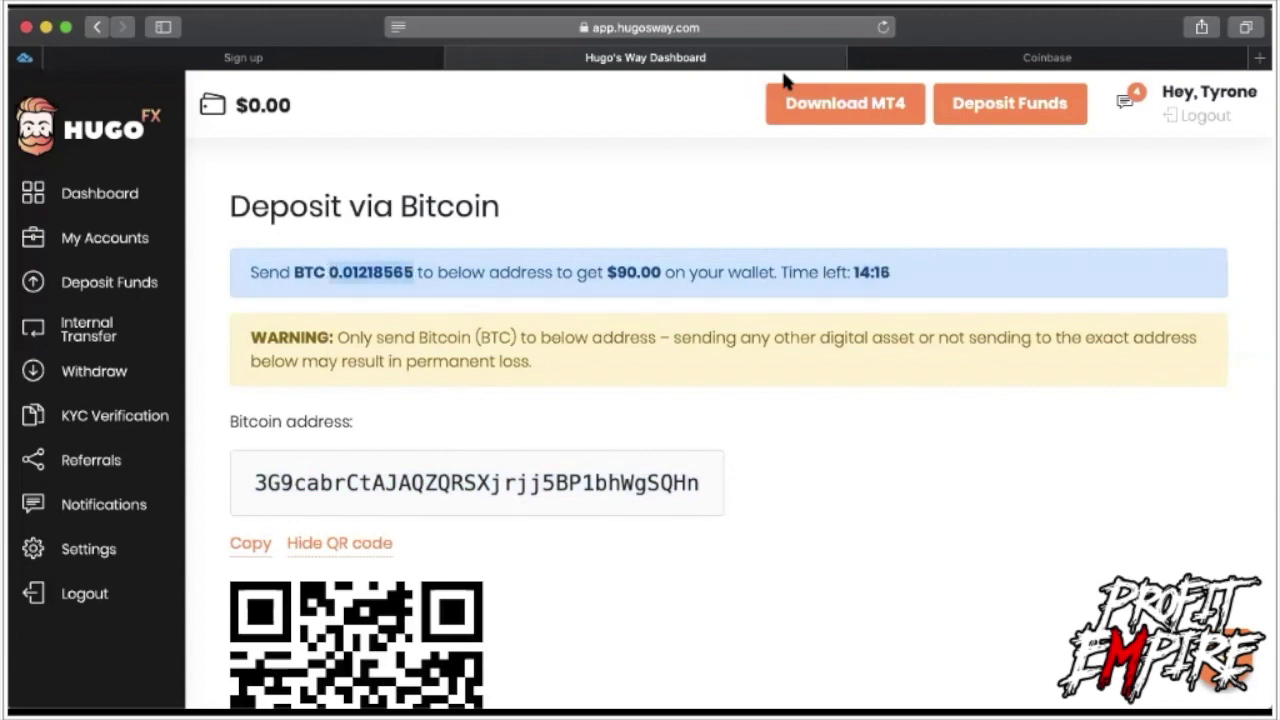
Paste 0.01218565 as the Coinbase send amount, then return to the deposit page.
left_click(1150, 57)
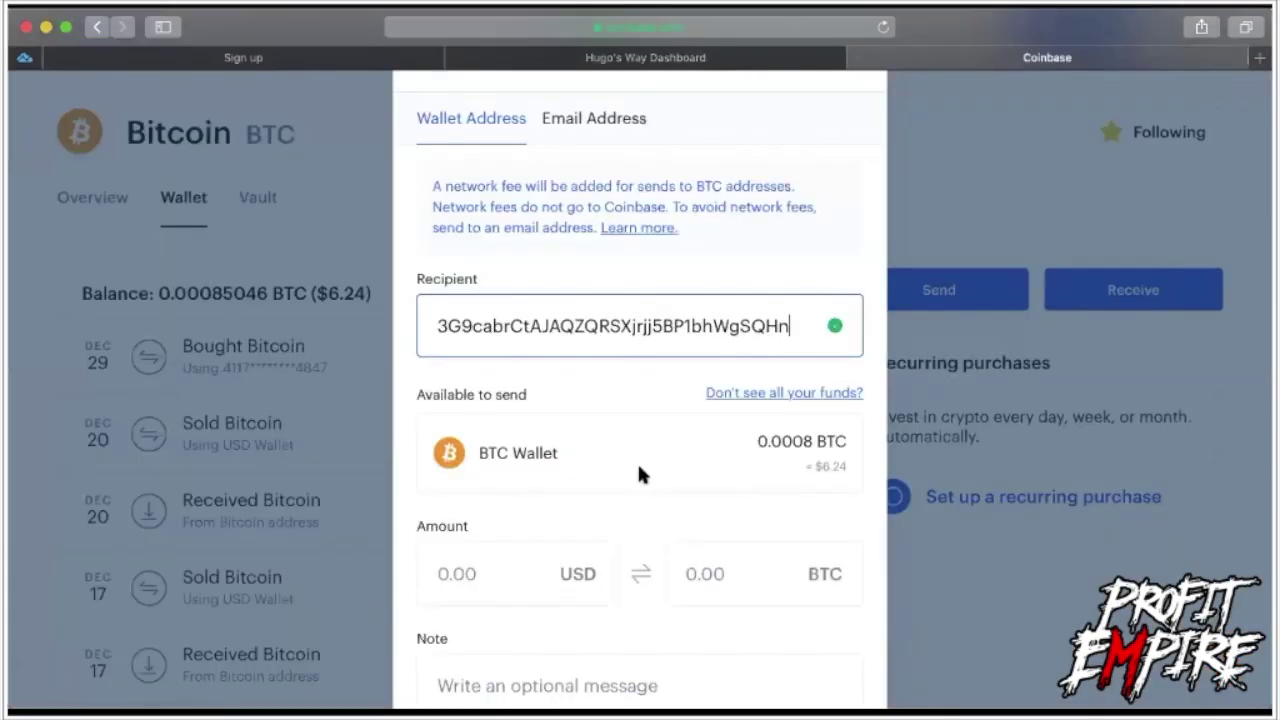
left_click(701, 578)
key("super+v")
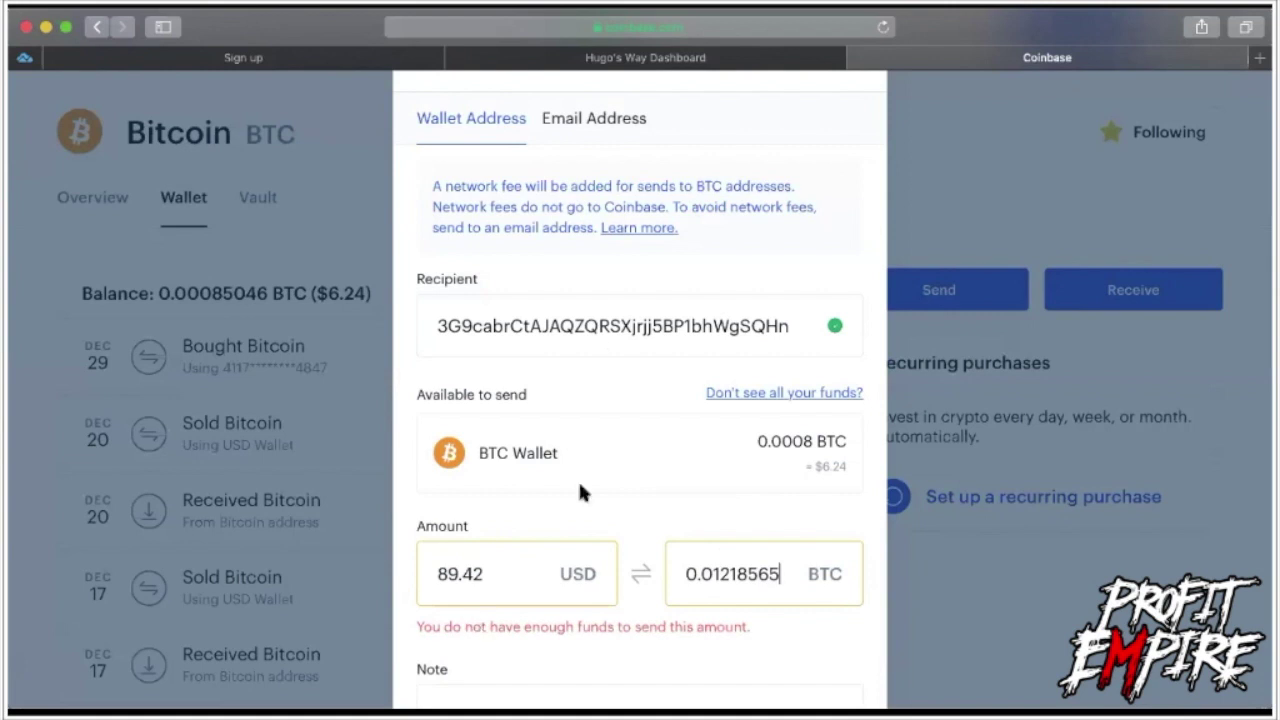
left_click(675, 62)
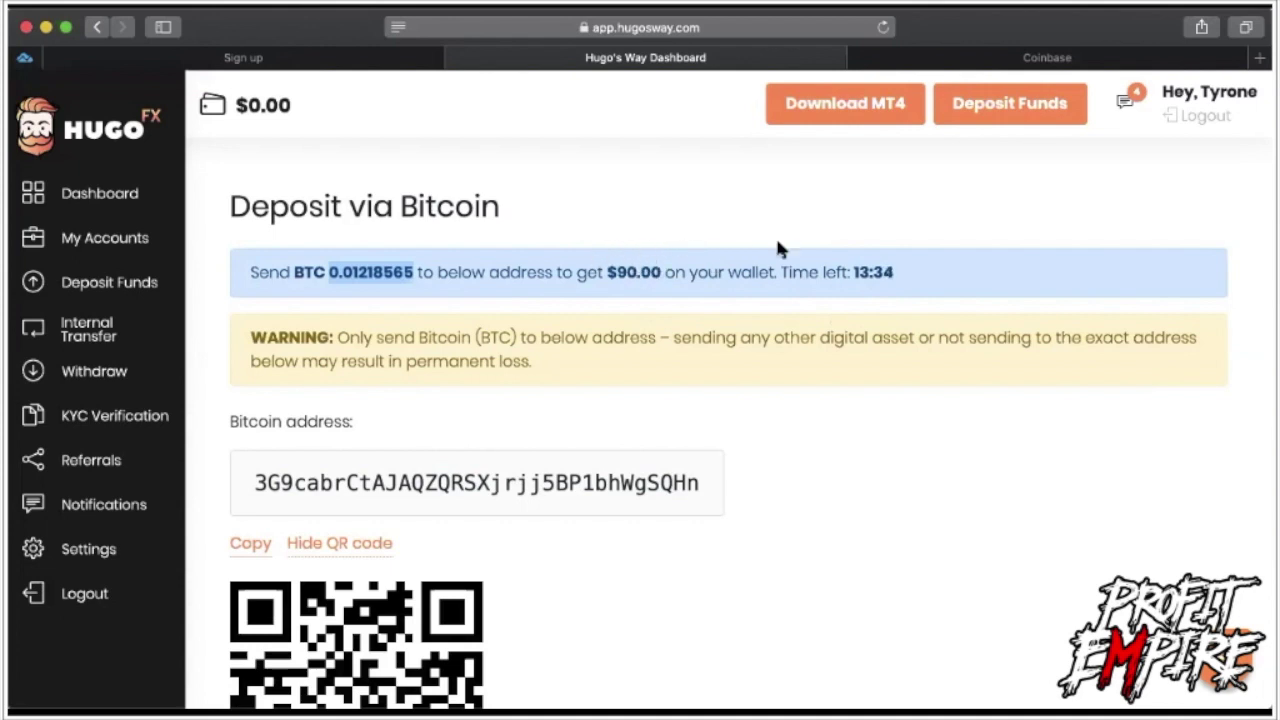
In Coinbase, look over the Send BTC dialog and close it without sending anything.
left_click(1090, 62)
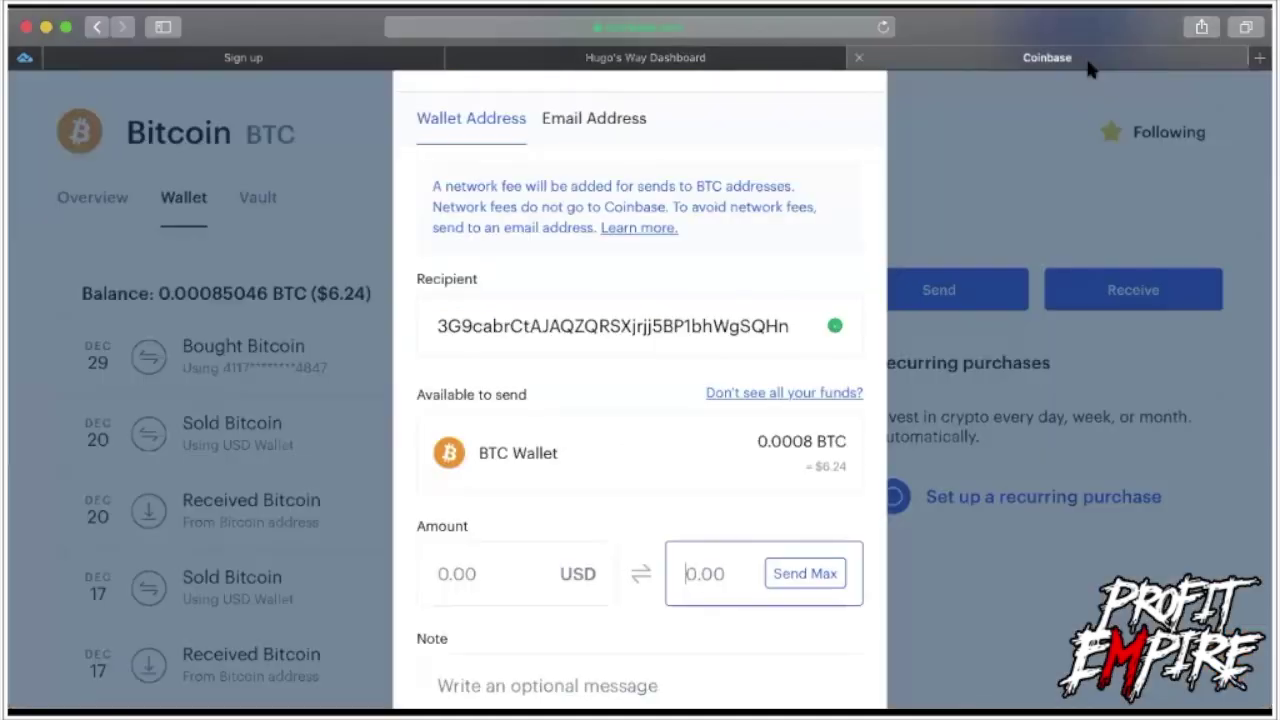
scroll(652, 433, "down", 3)
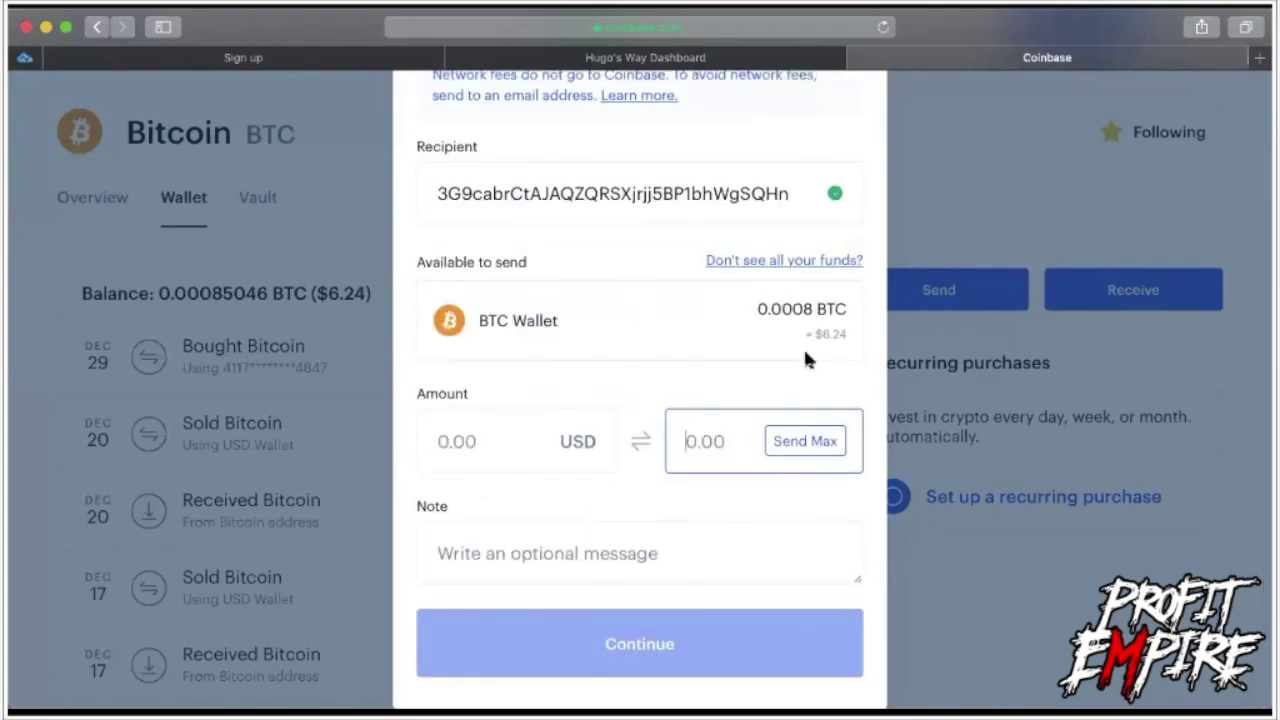
scroll(621, 307, "up", 3)
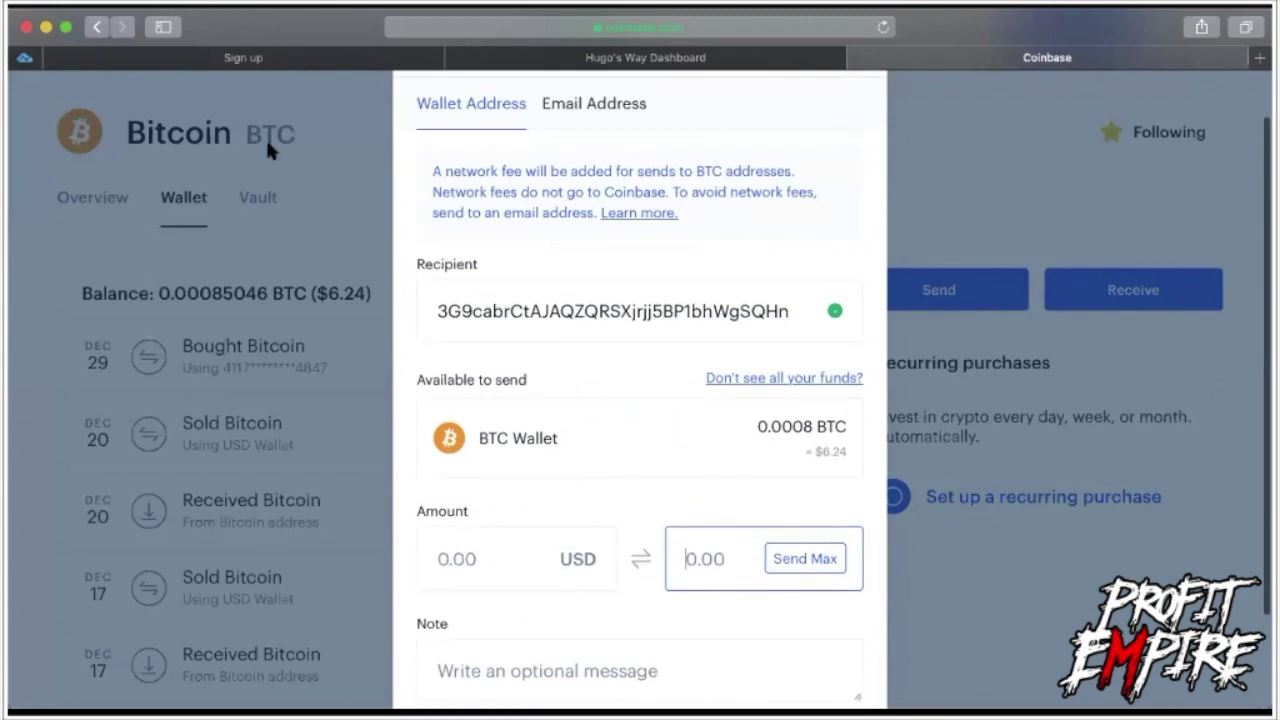
scroll(726, 406, "down", 3)
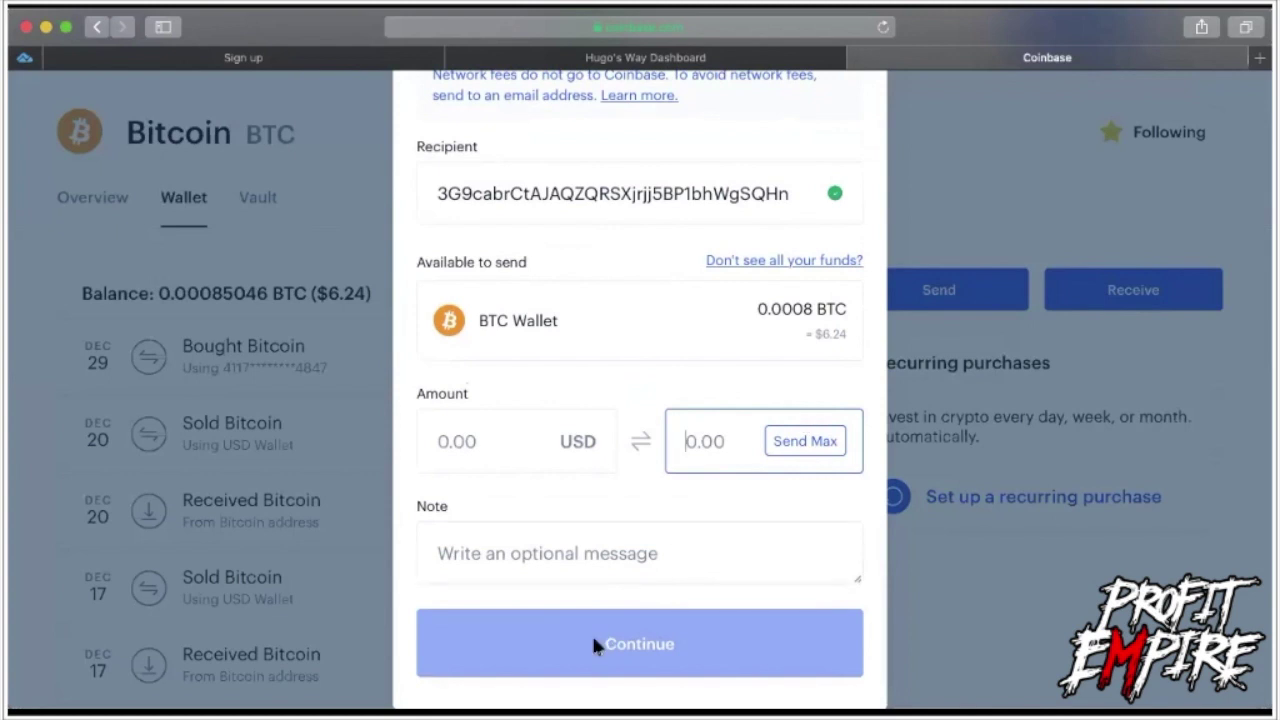
scroll(591, 632, "up", 4)
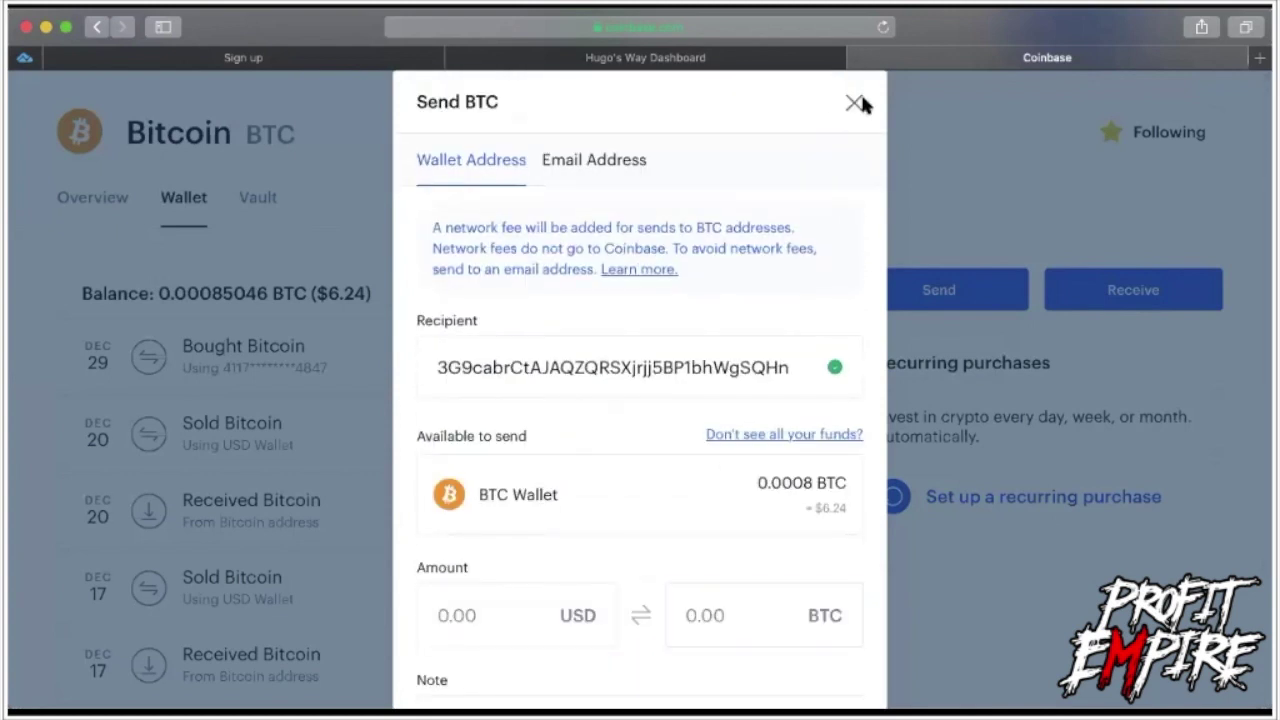
left_click(855, 104)
Back in Hugo's Way, go to My Accounts and start creating a new trading account.
left_click(709, 57)
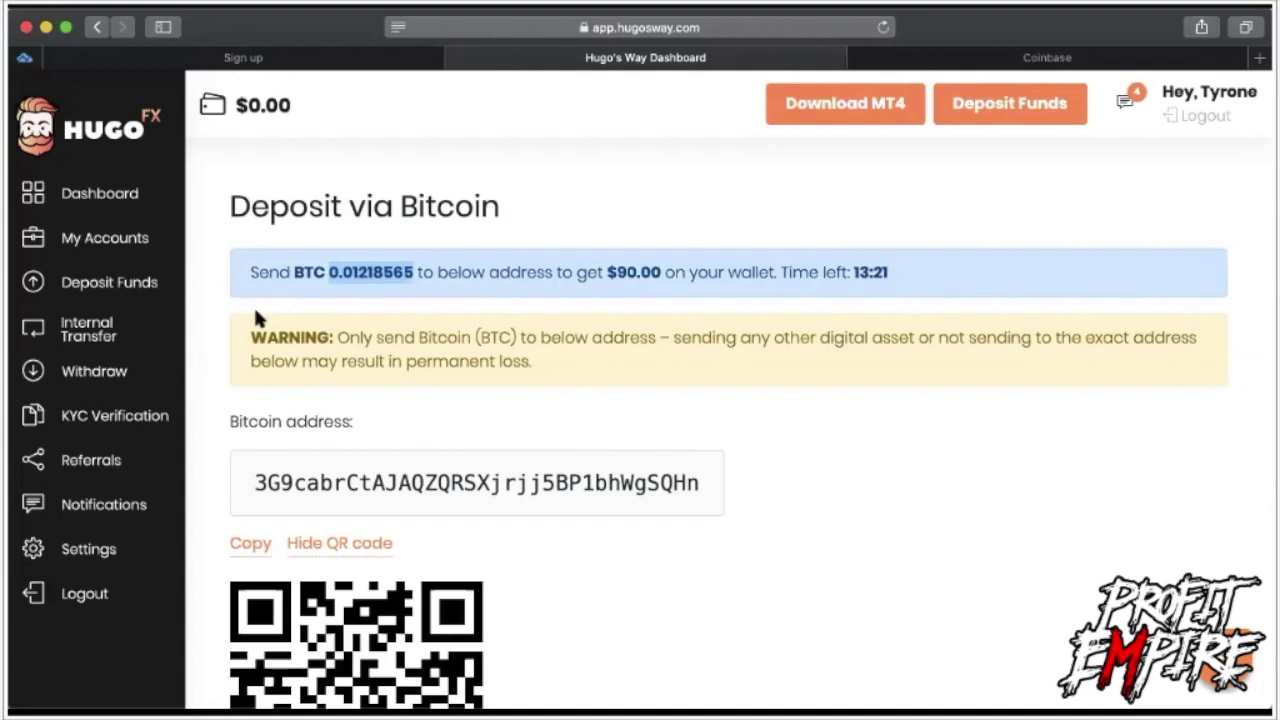
left_click(130, 242)
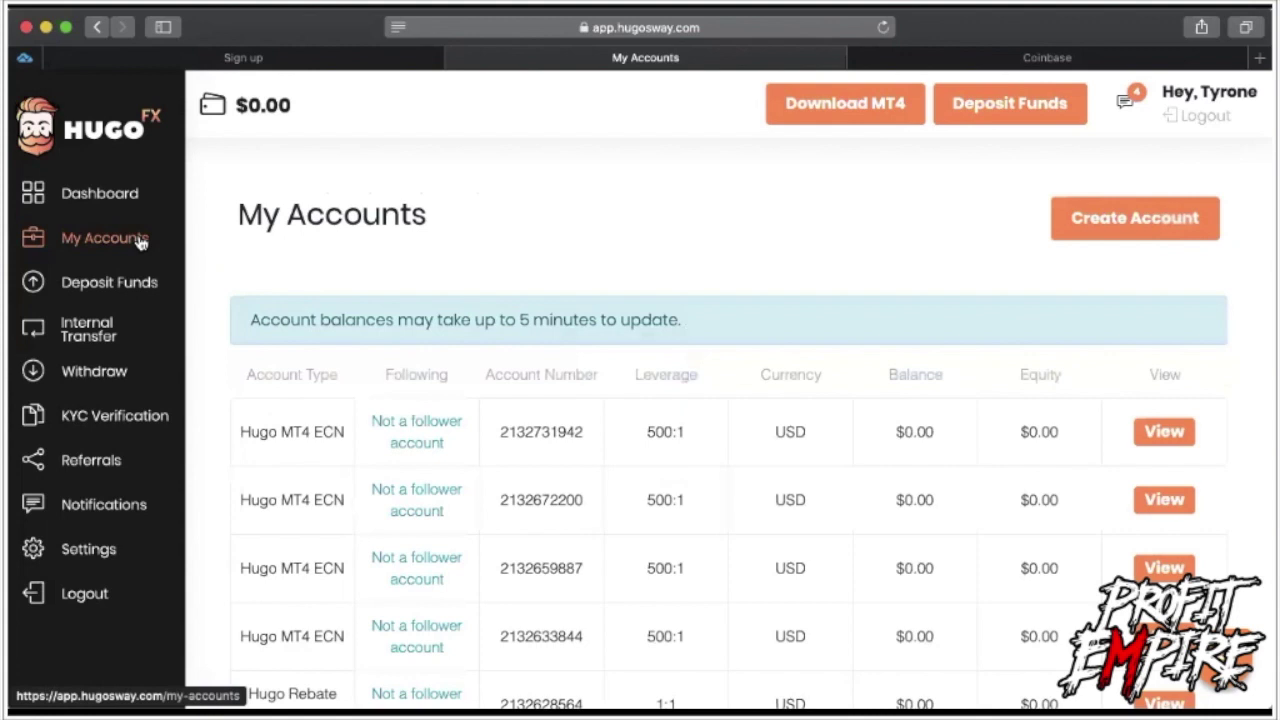
left_click(1110, 214)
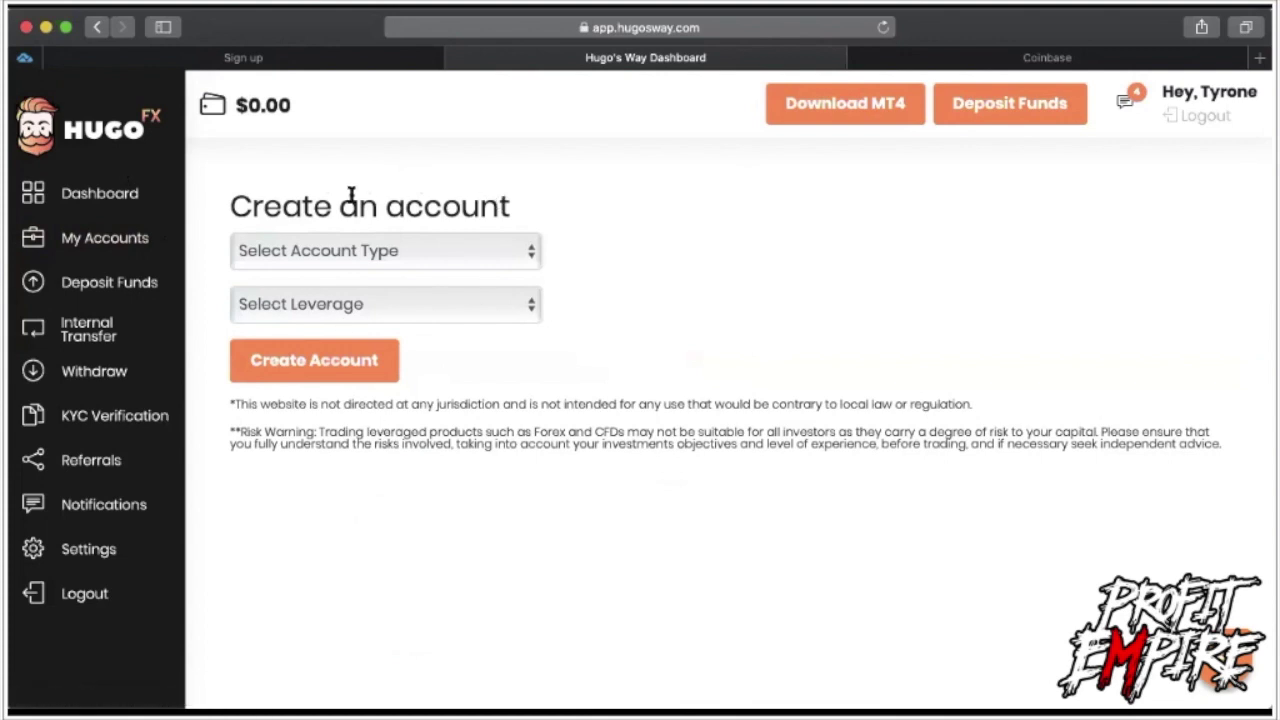
Set the new account type to Hugo MT4 ECN and currency to USD, leaving leverage unchosen.
left_click(352, 257)
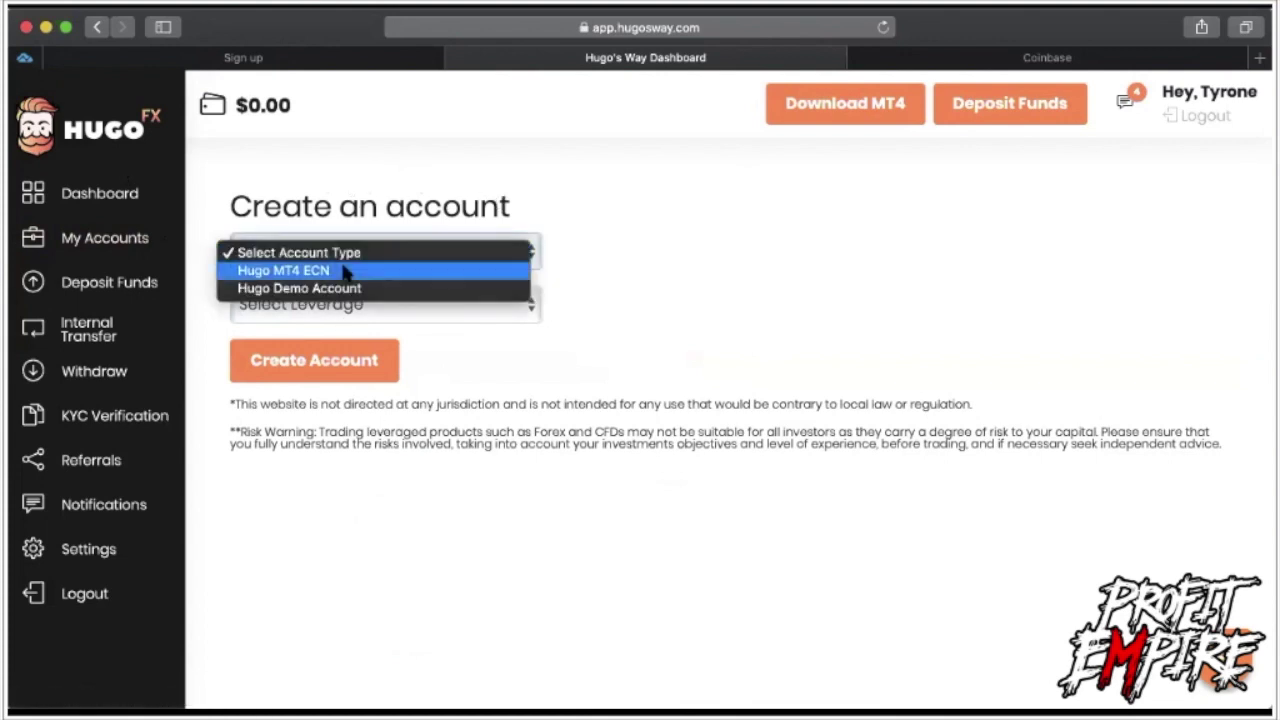
left_click(345, 271)
left_click(368, 303)
left_click(330, 326)
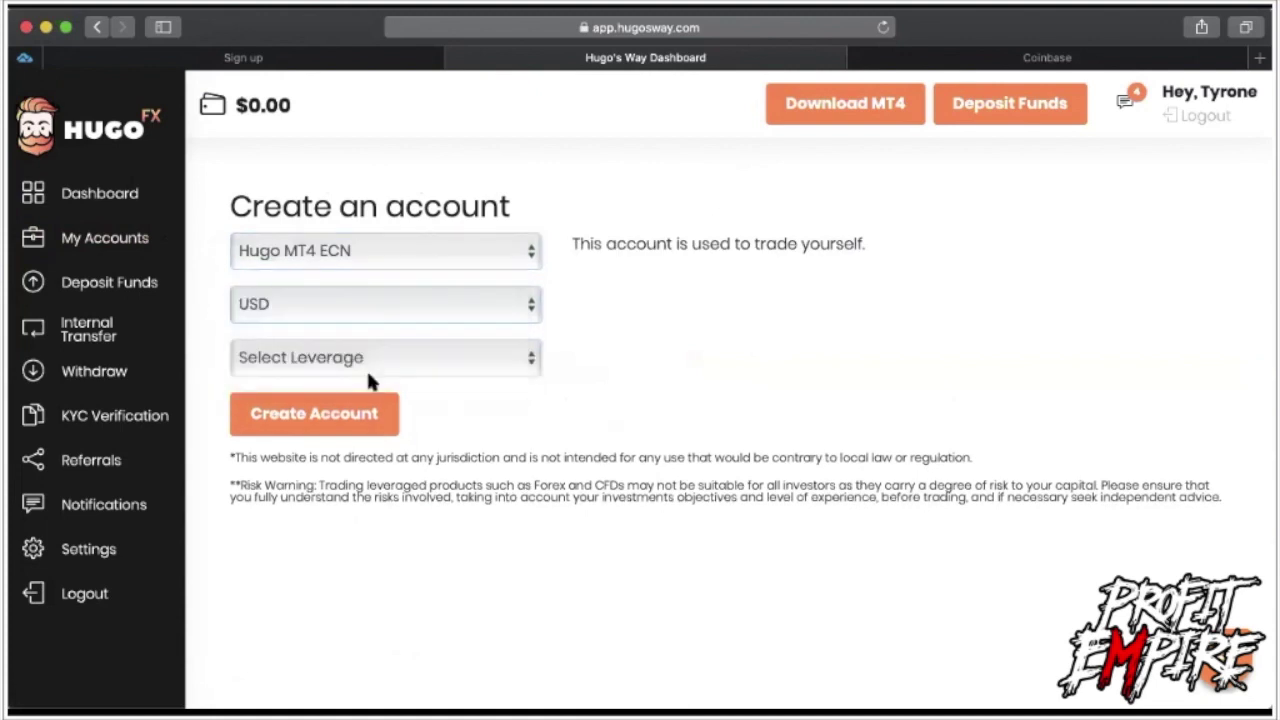
left_click(368, 374)
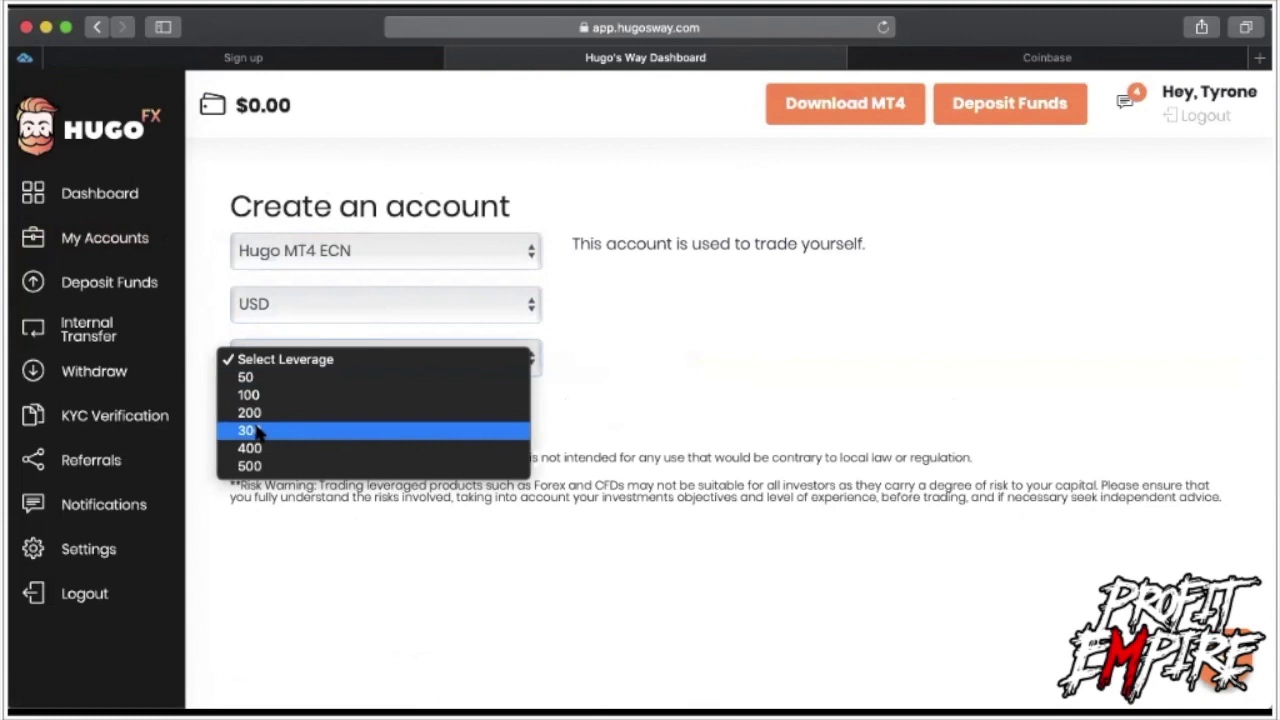
left_click(654, 448)
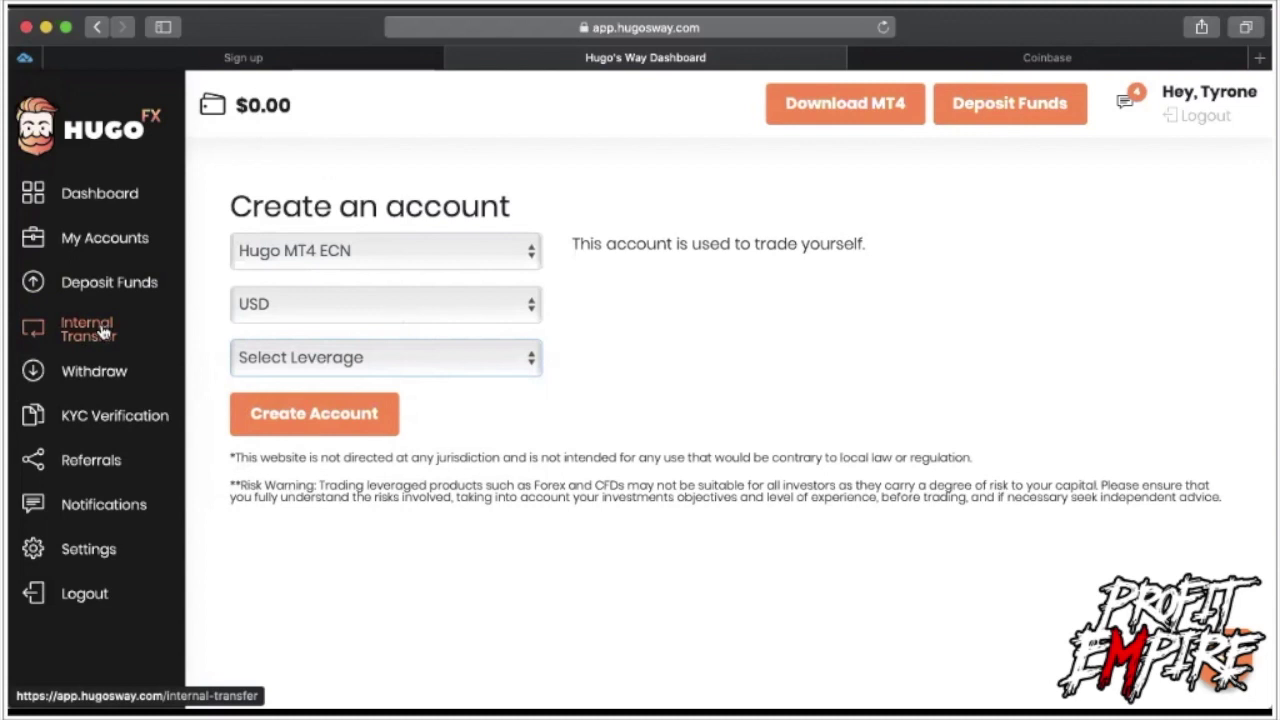
left_click_drag(299, 127, 212, 105)
left_click(293, 168)
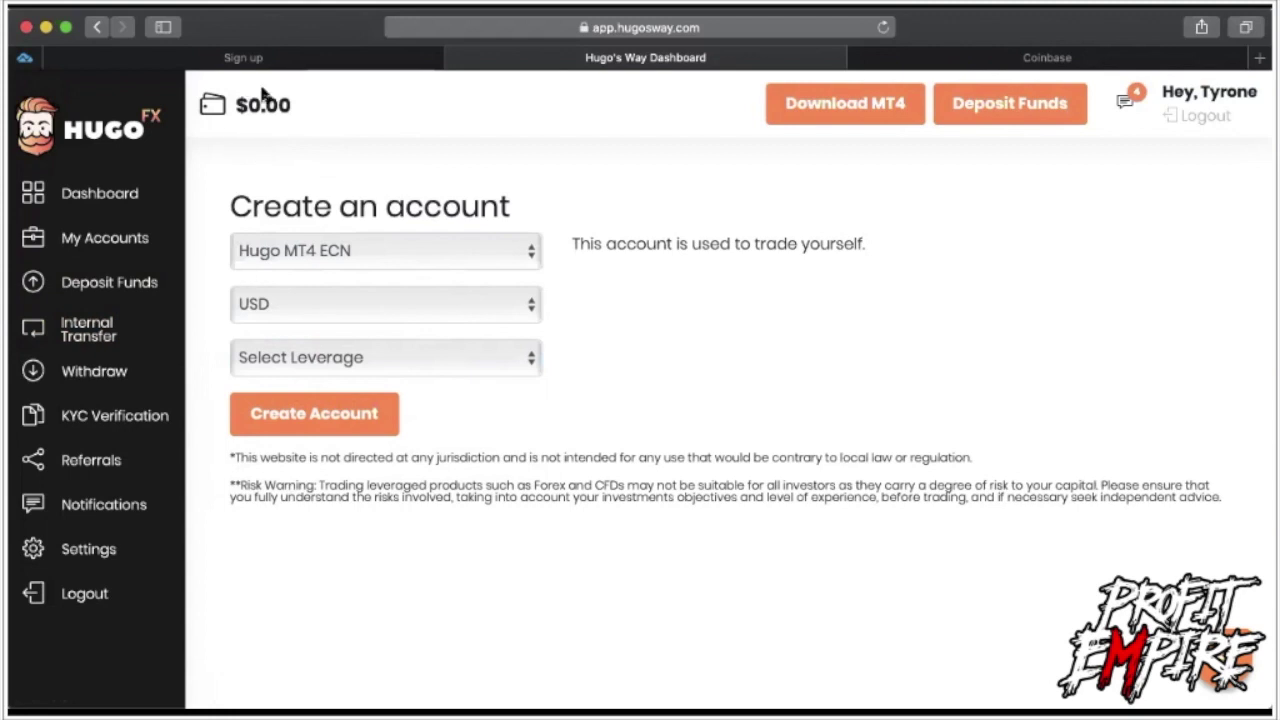
Set up a Wallet to MT4 internal transfer from the USD wallet to the first MT4 ECN account.
left_click(100, 330)
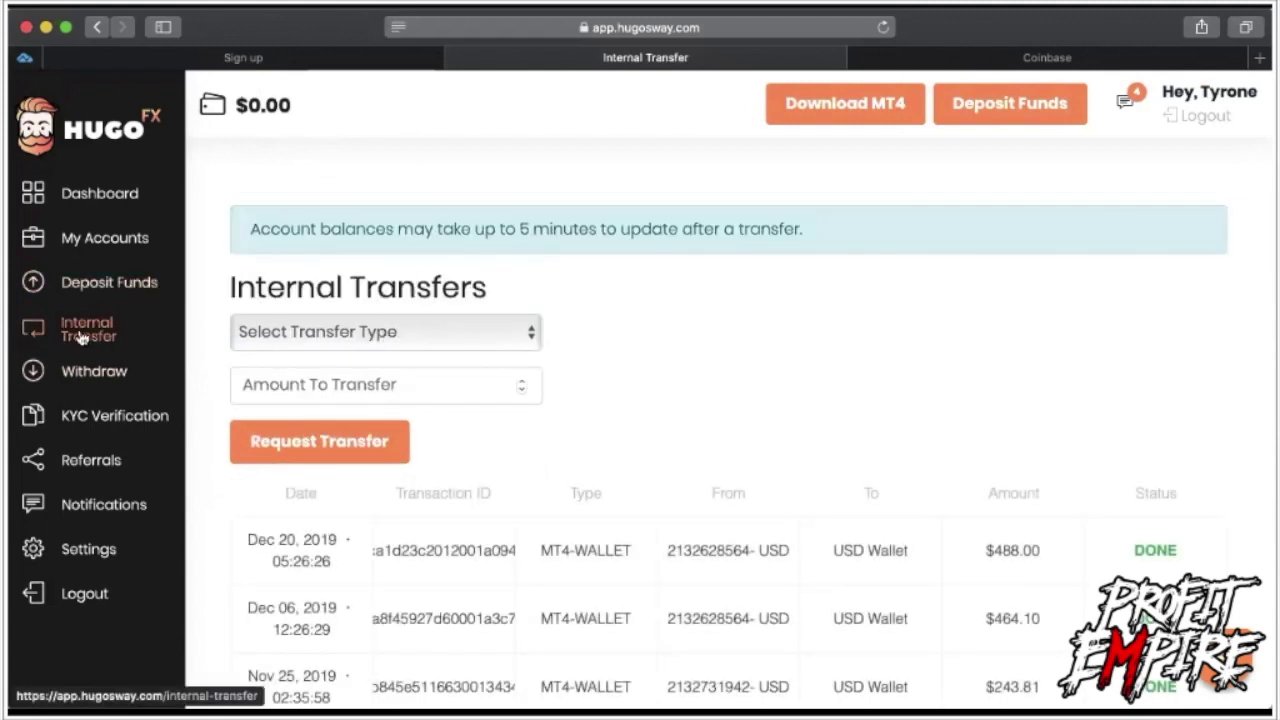
left_click(325, 331)
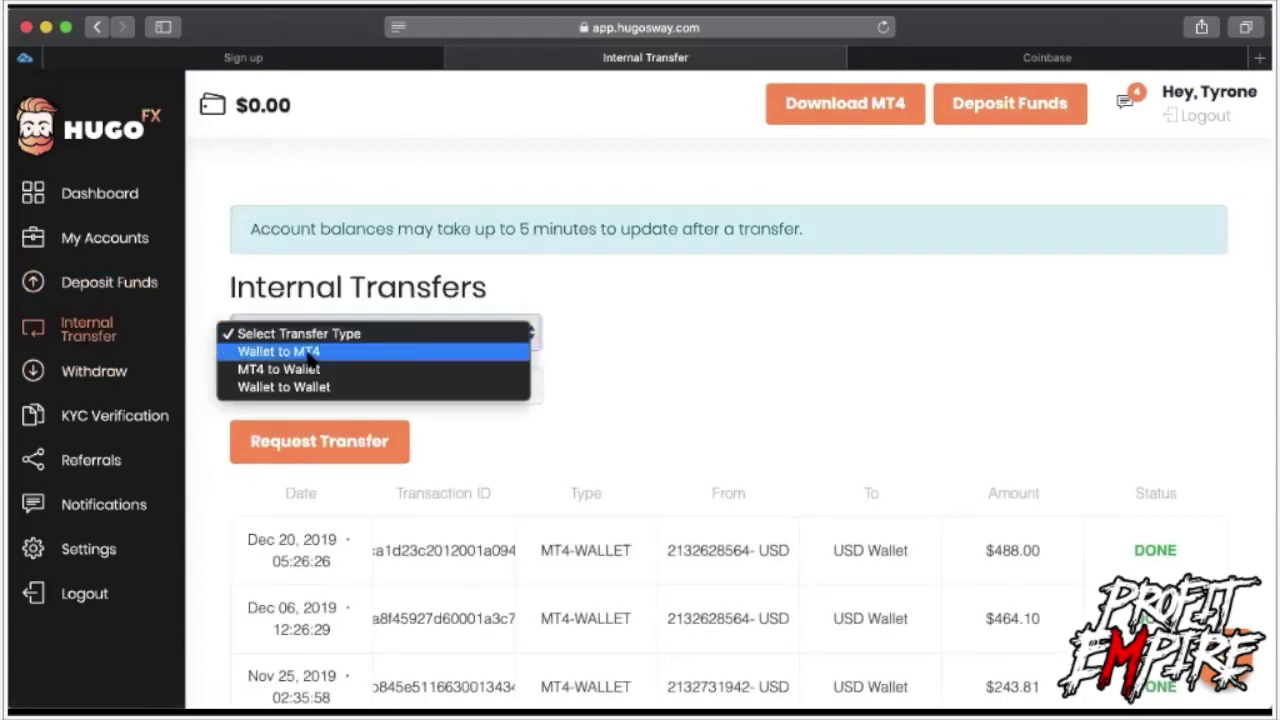
left_click(313, 352)
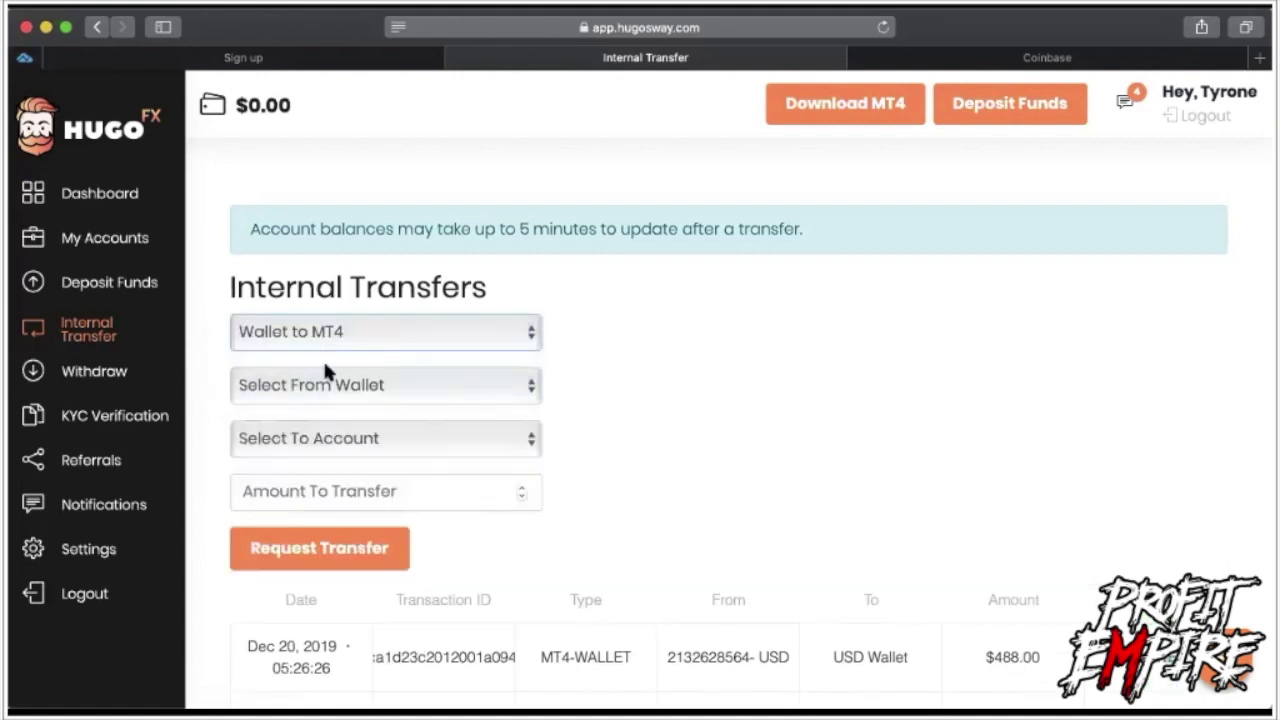
left_click(330, 386)
left_click(310, 405)
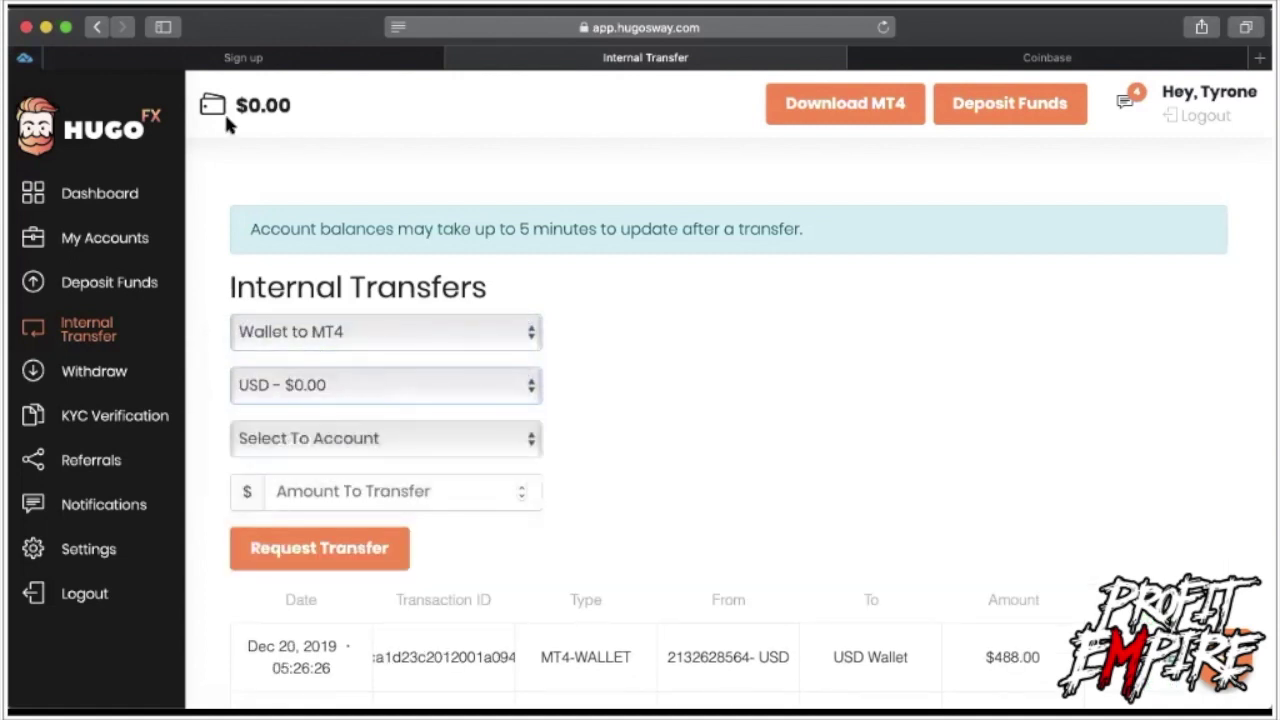
left_click(316, 446)
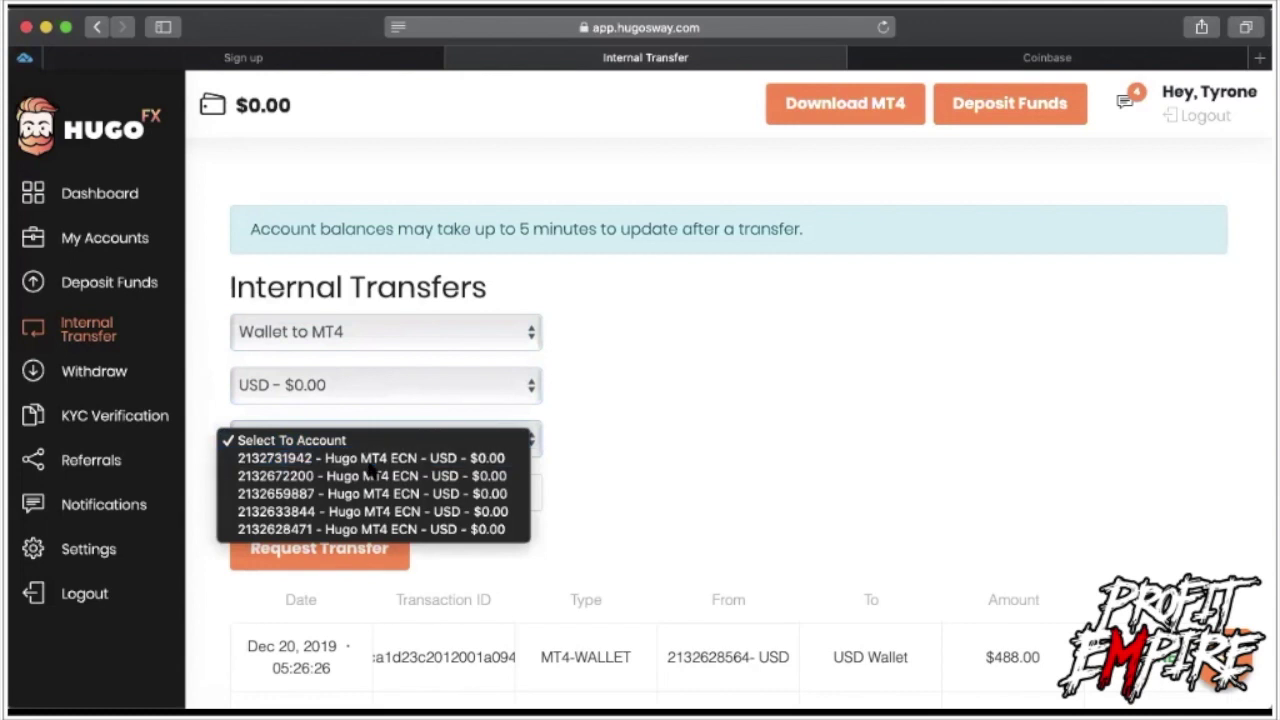
left_click(370, 460)
Enter and then erase a 90 transfer amount, abandoning the transfer for the Withdraw page.
left_click(430, 495)
type("jighiyiy")
key("BackSpace")
key("BackSpace")
key("BackSpace")
key("BackSpace")
key("BackSpace")
key("BackSpace")
key("BackSpace")
key("BackSpace")
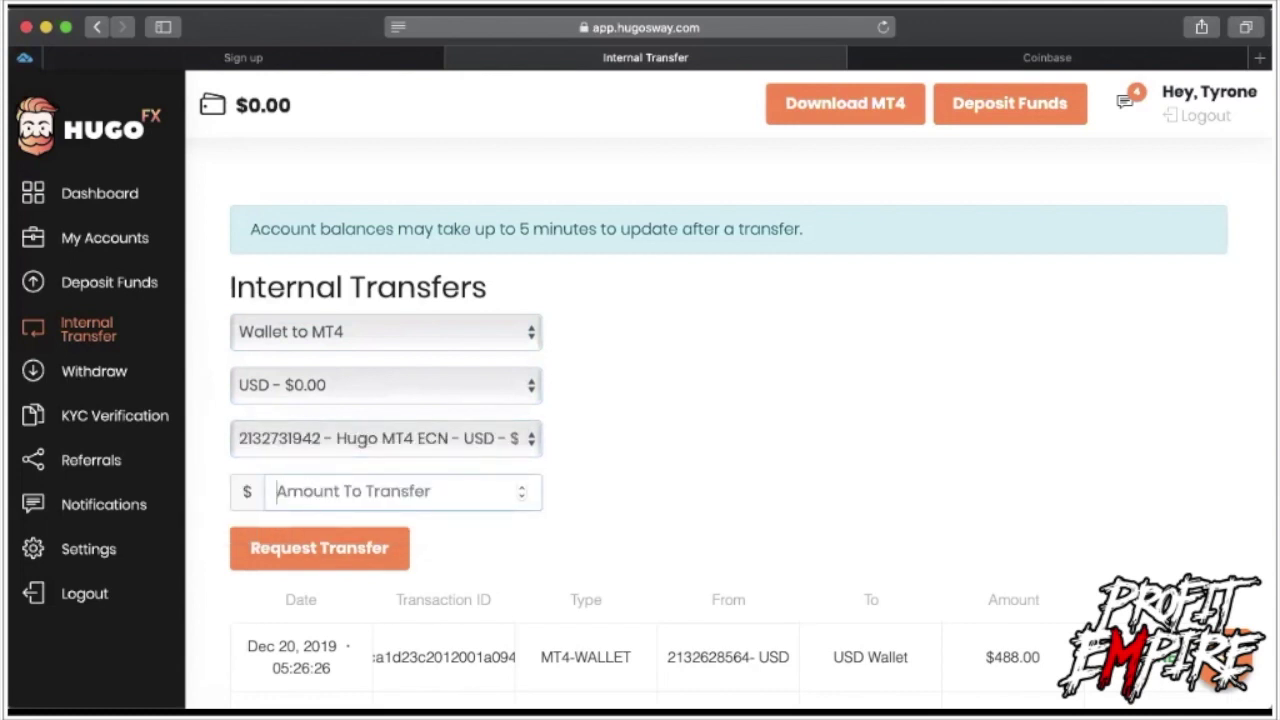
type("90")
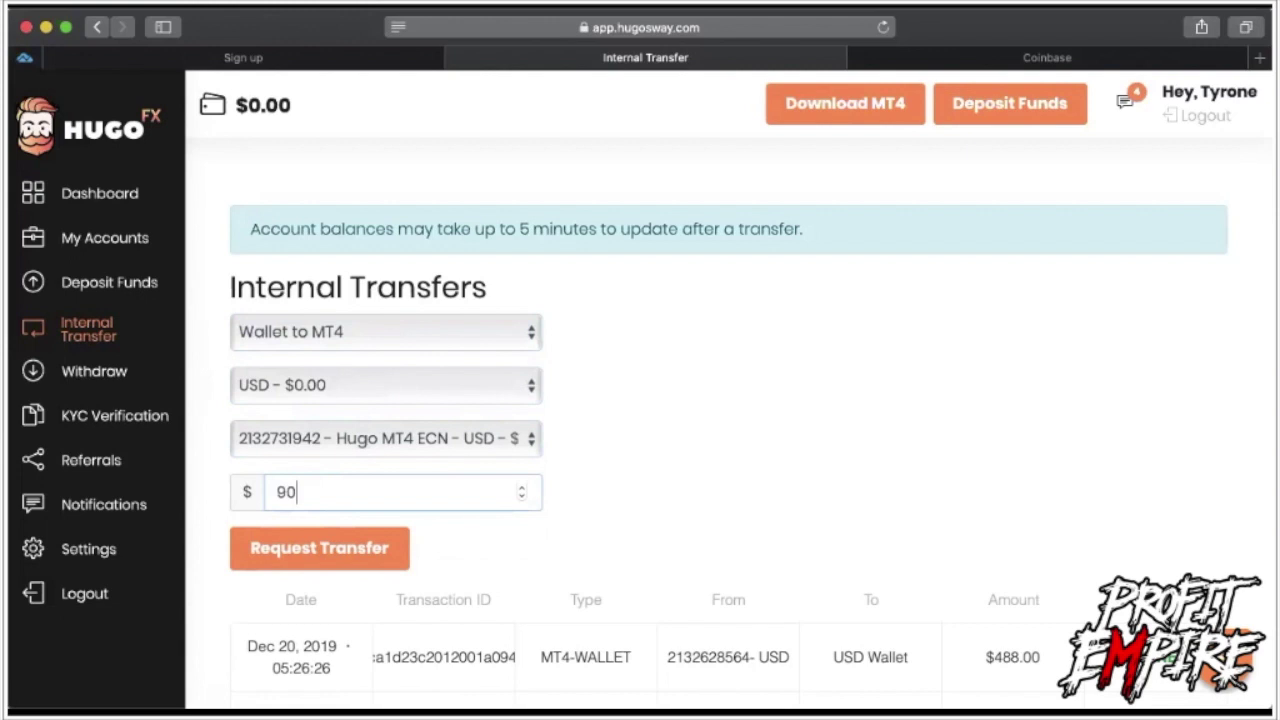
key("BackSpace")
key("BackSpace")
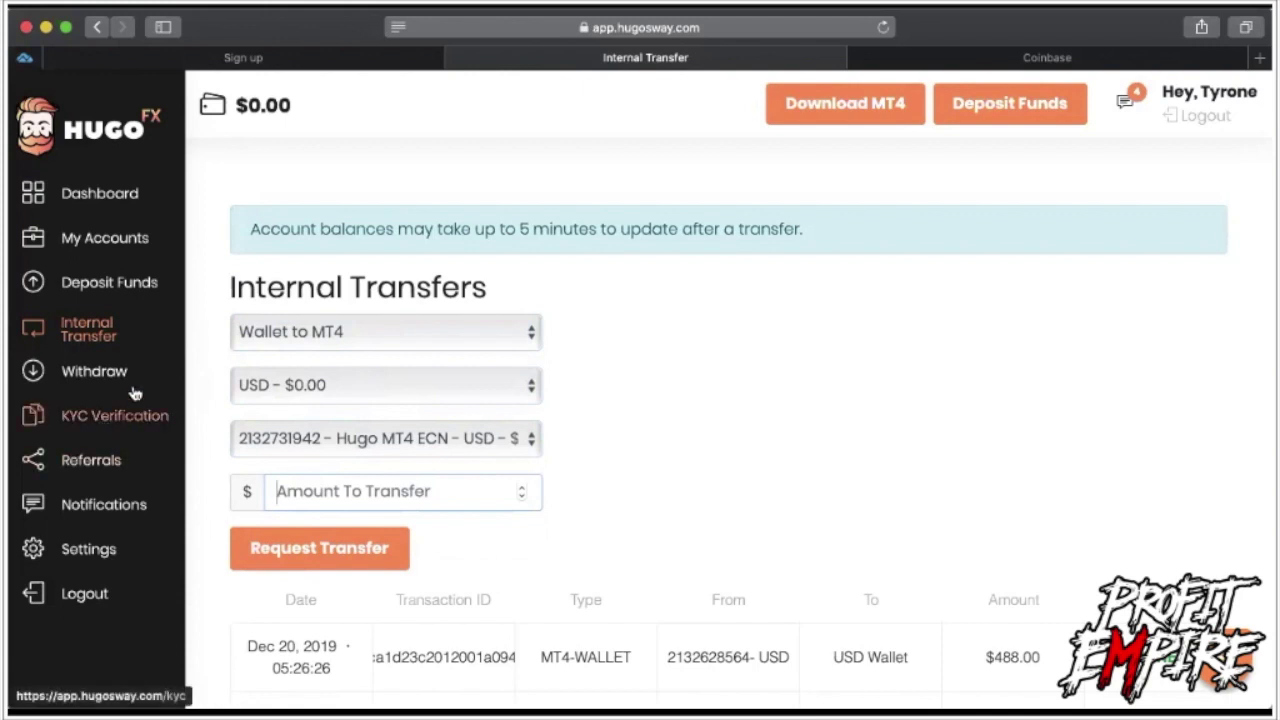
left_click(90, 378)
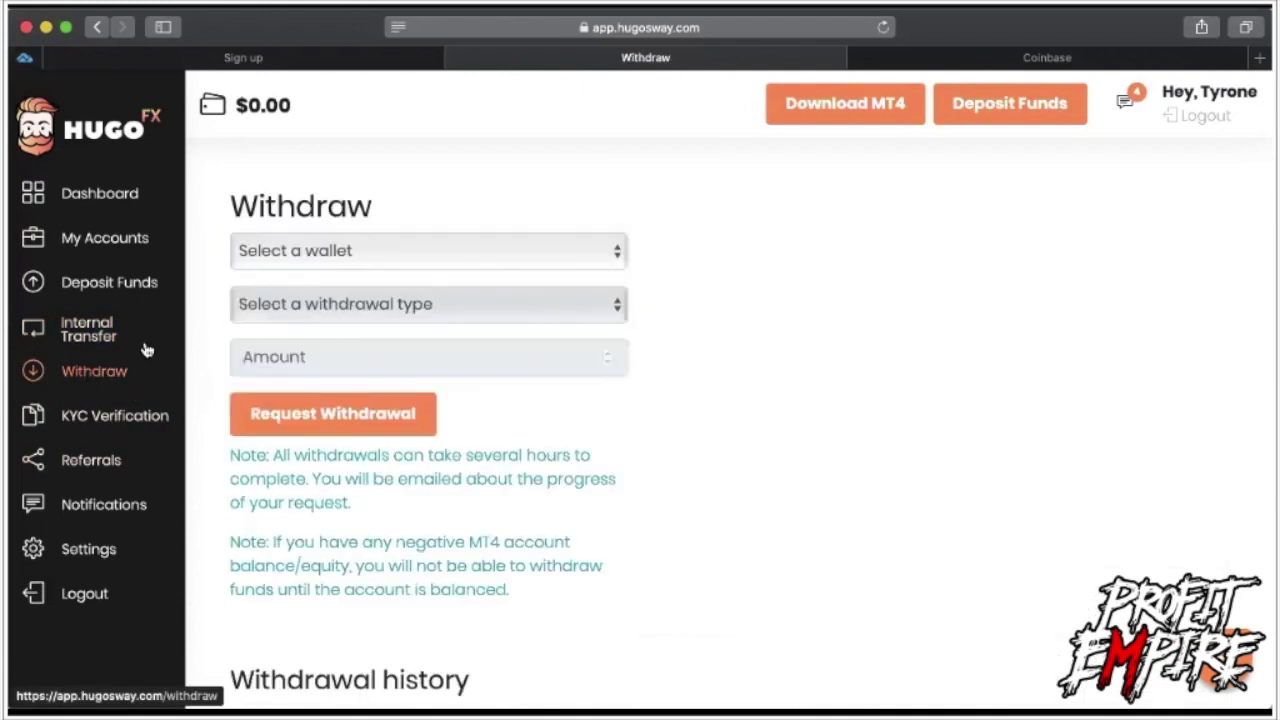
Check the withdrawal wallet choices without picking one, then reopen Internal Transfers' transfer type list.
left_click(323, 256)
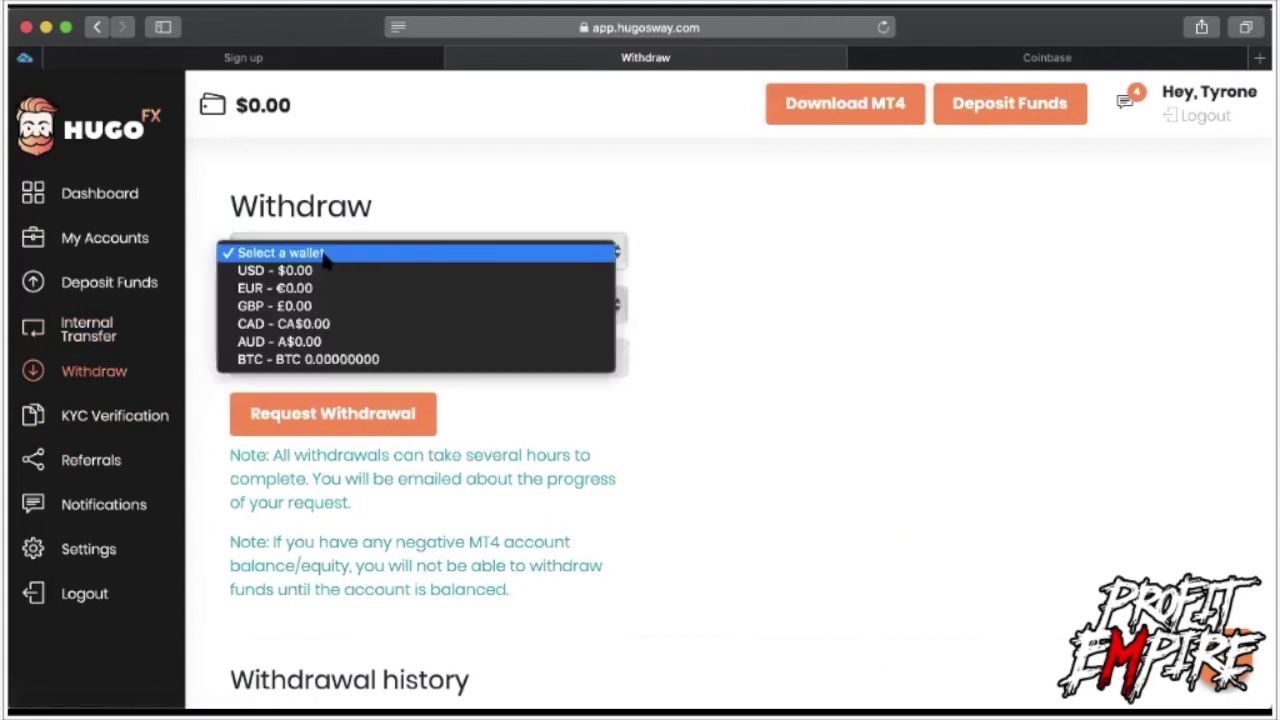
left_click(367, 209)
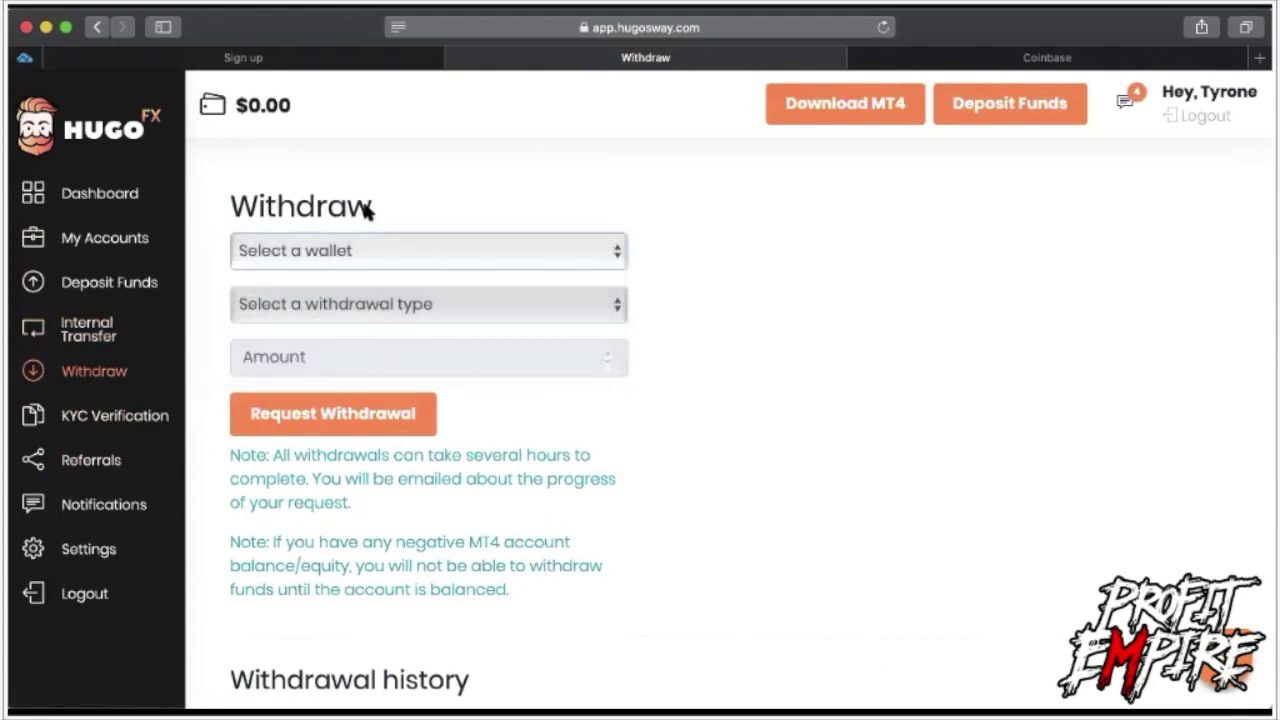
left_click(285, 258)
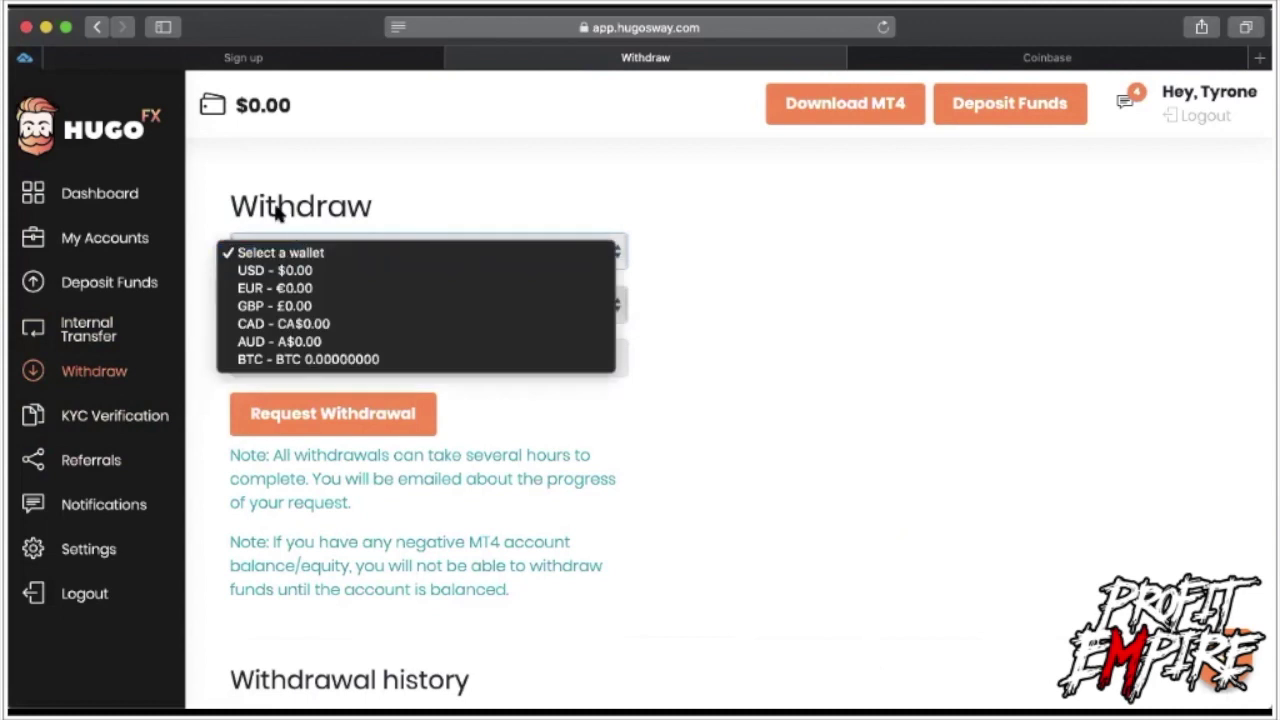
left_click(281, 213)
left_click(284, 252)
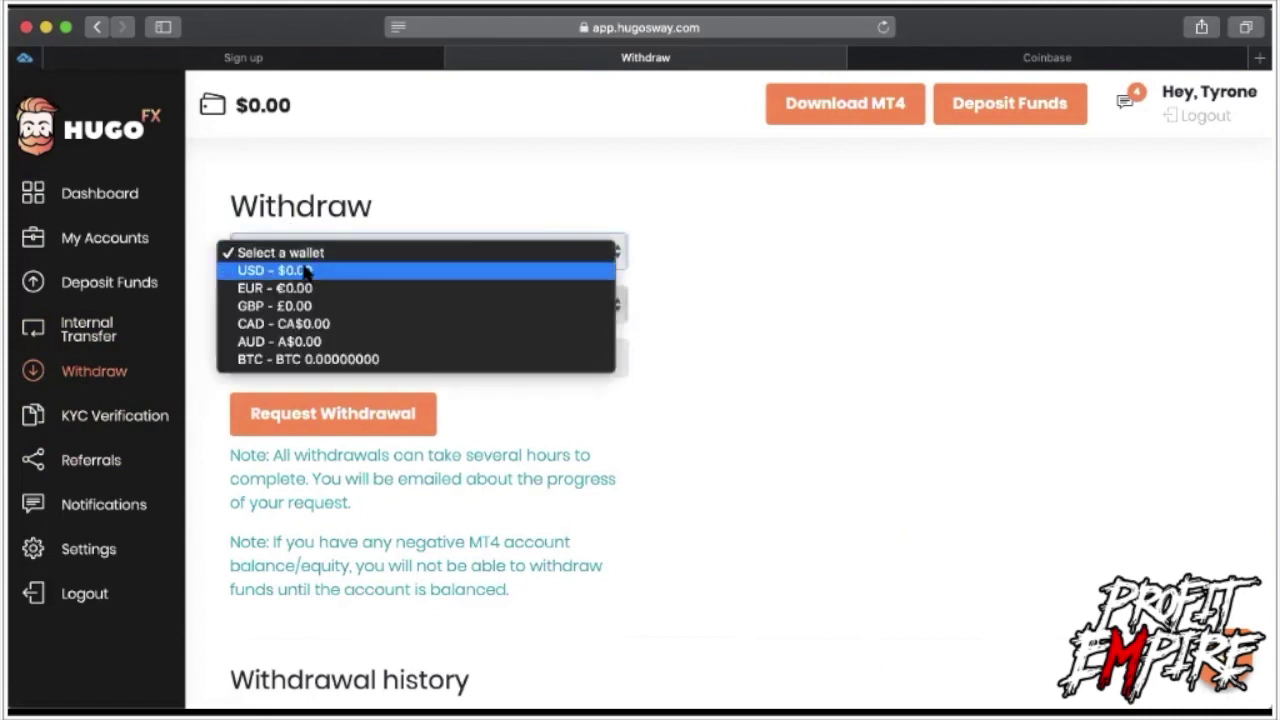
left_click(281, 210)
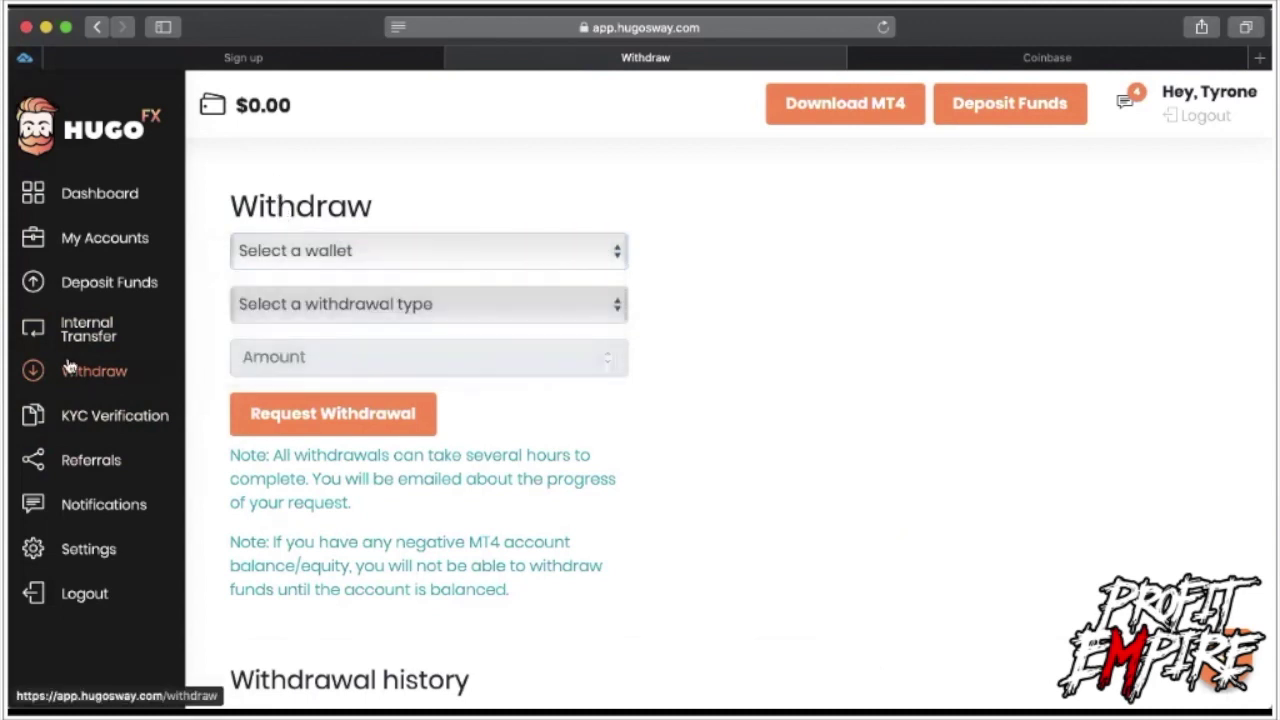
left_click(90, 336)
left_click(333, 335)
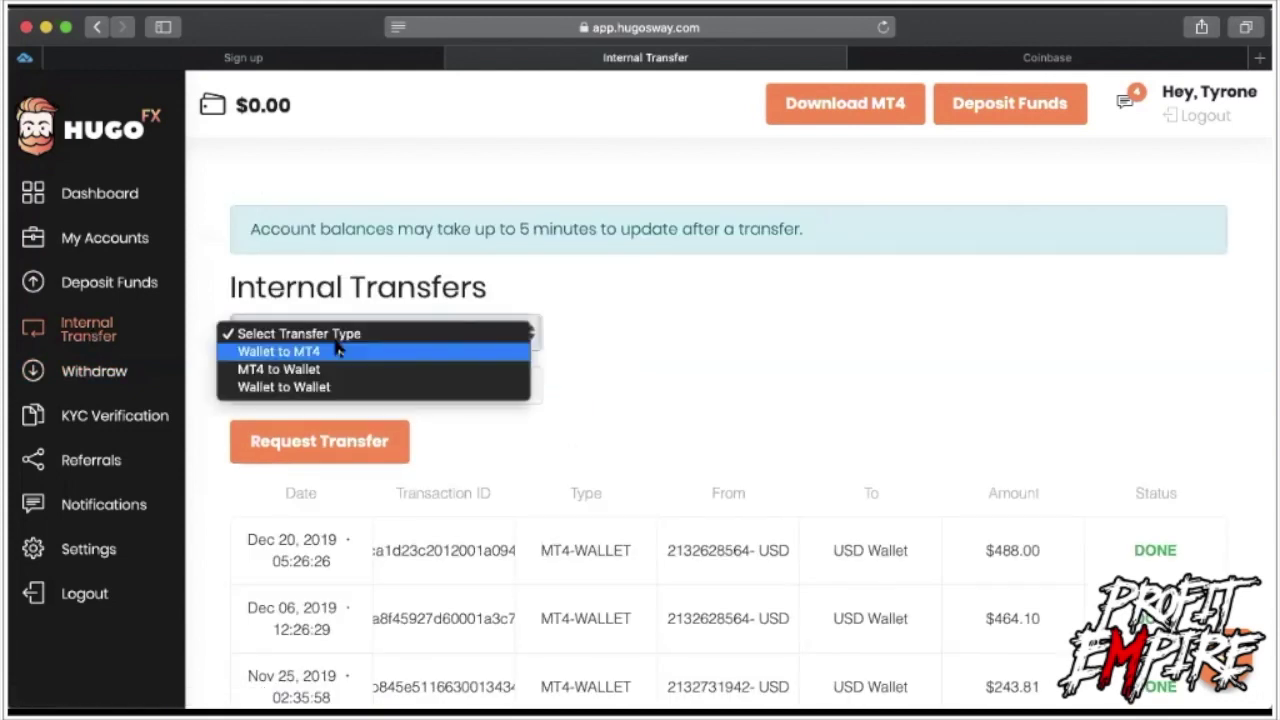
Draft a 500 MT4 to Wallet transfer from the Hugo MT4 ECN USD account into the USD wallet.
left_click(288, 370)
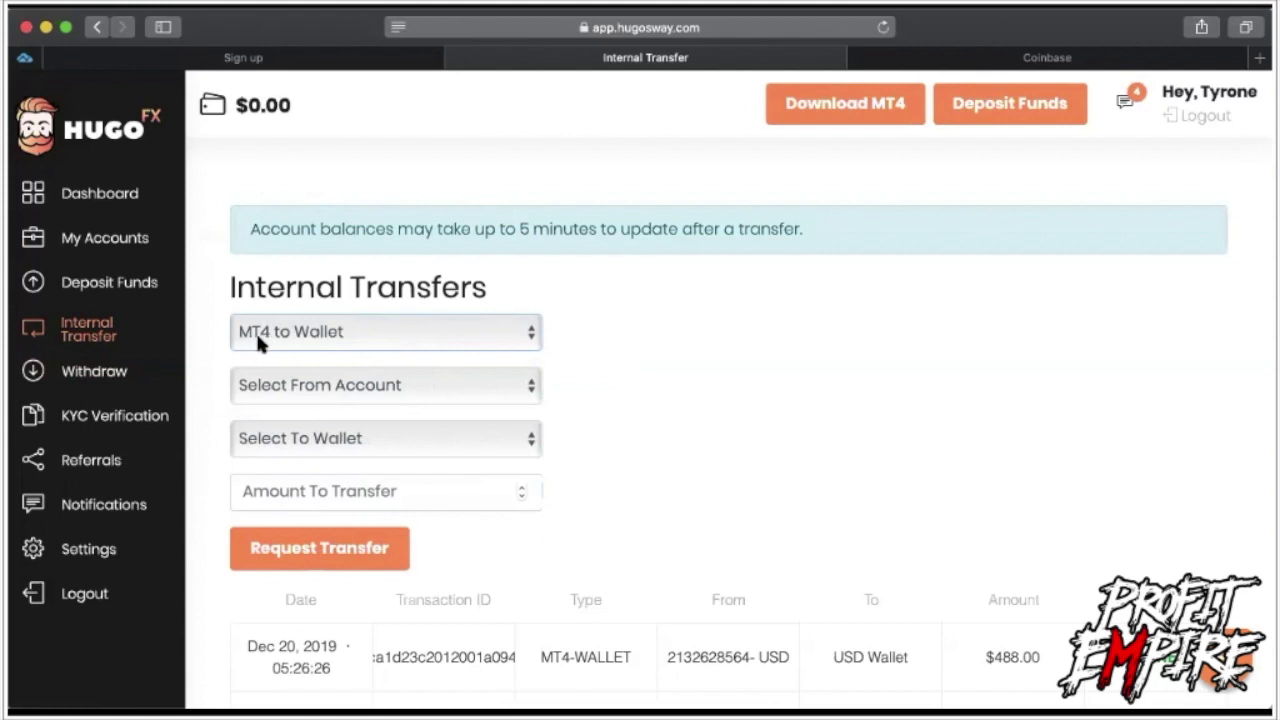
left_click(360, 385)
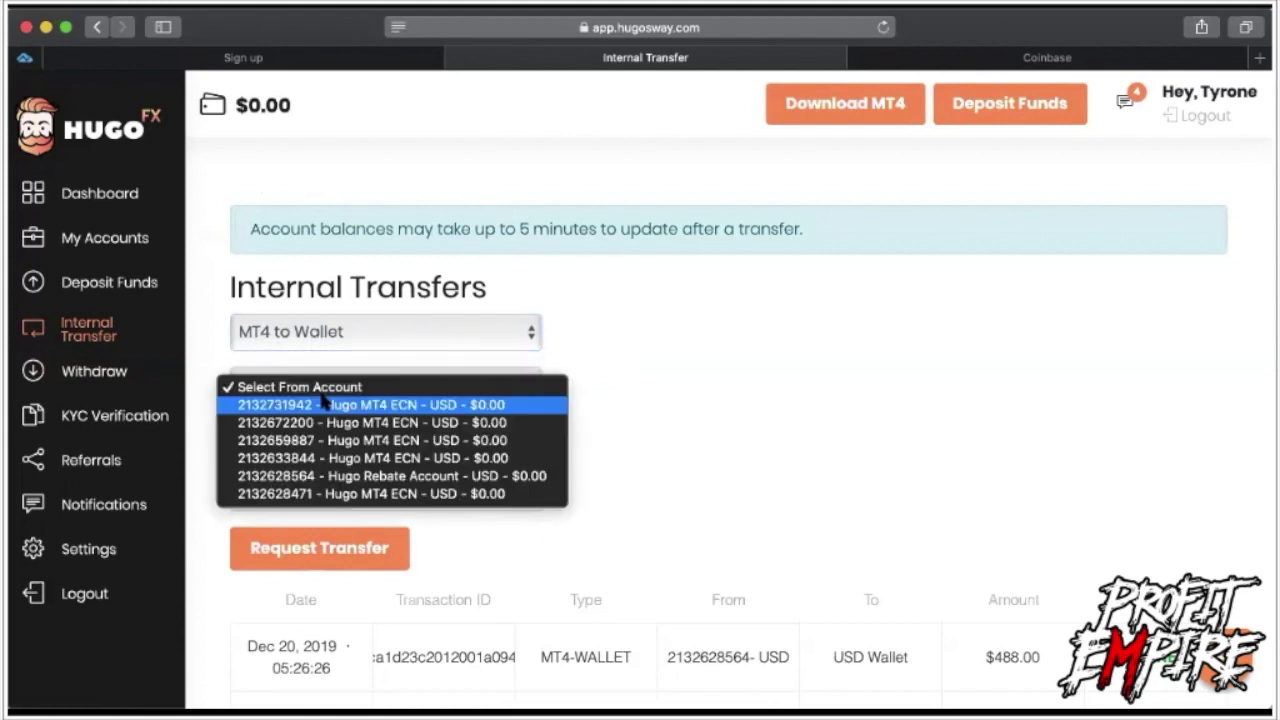
left_click(337, 404)
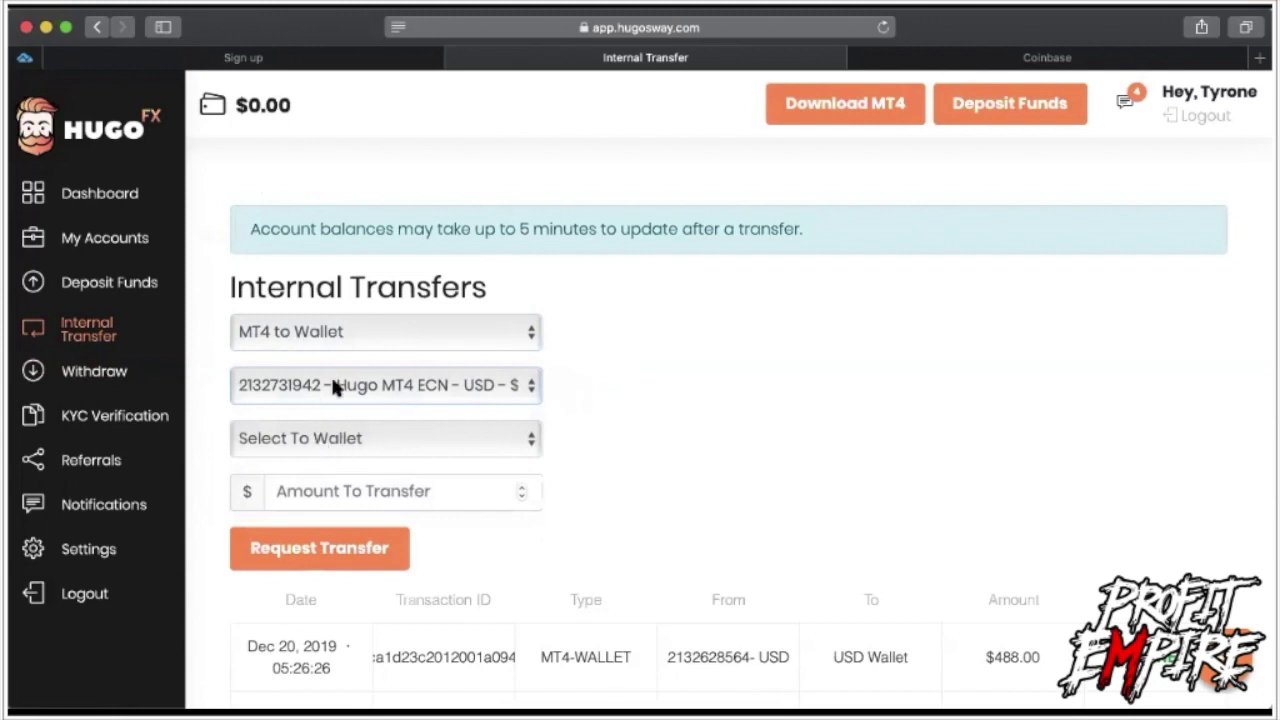
left_click(346, 439)
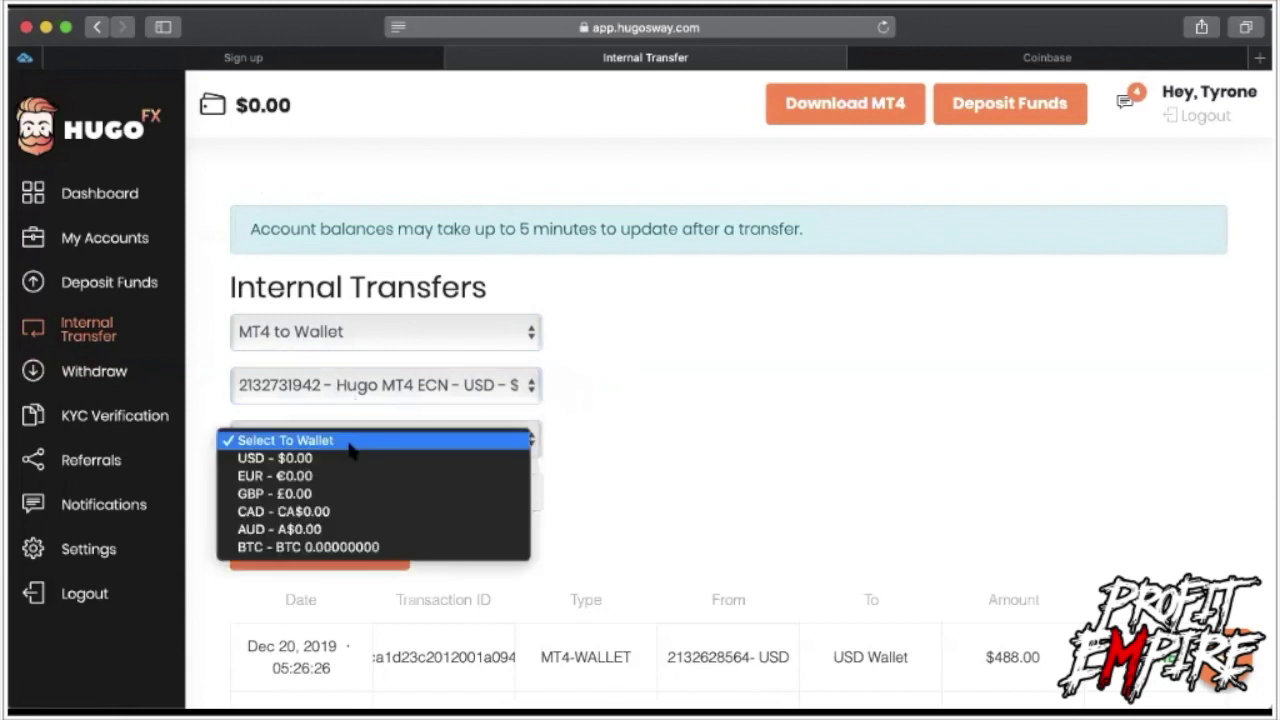
left_click(344, 457)
left_click(369, 493)
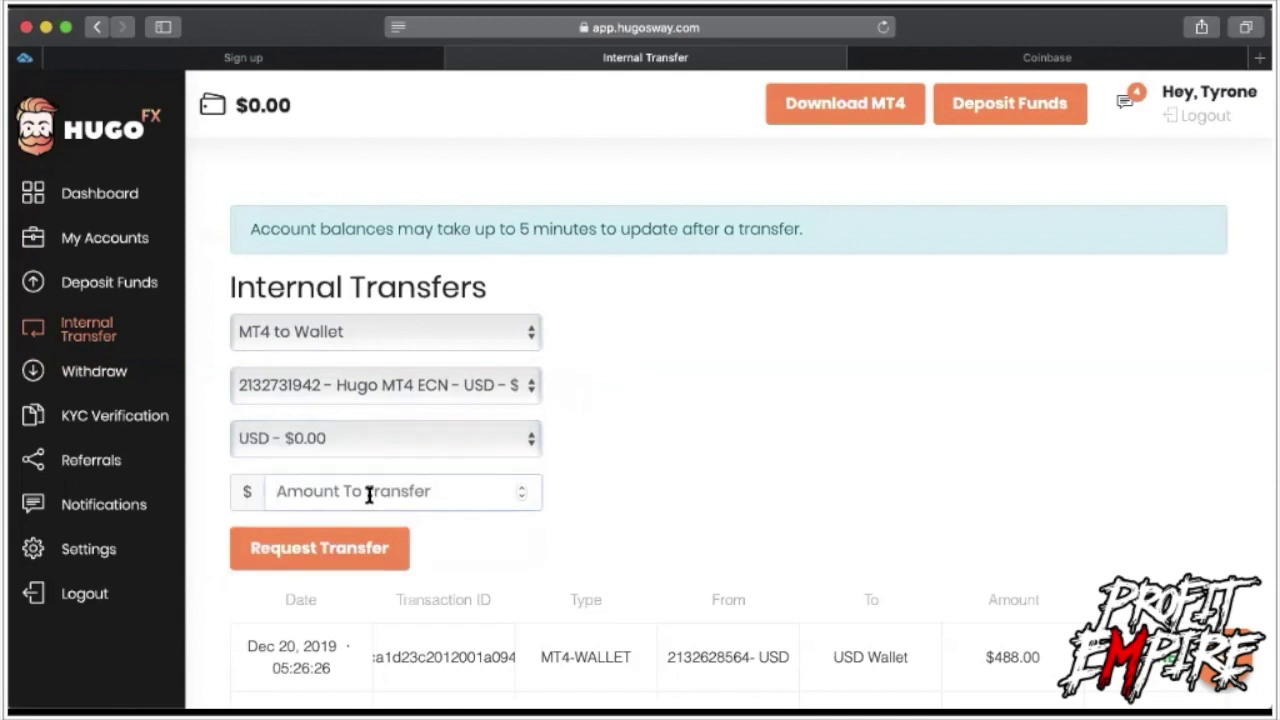
type("500")
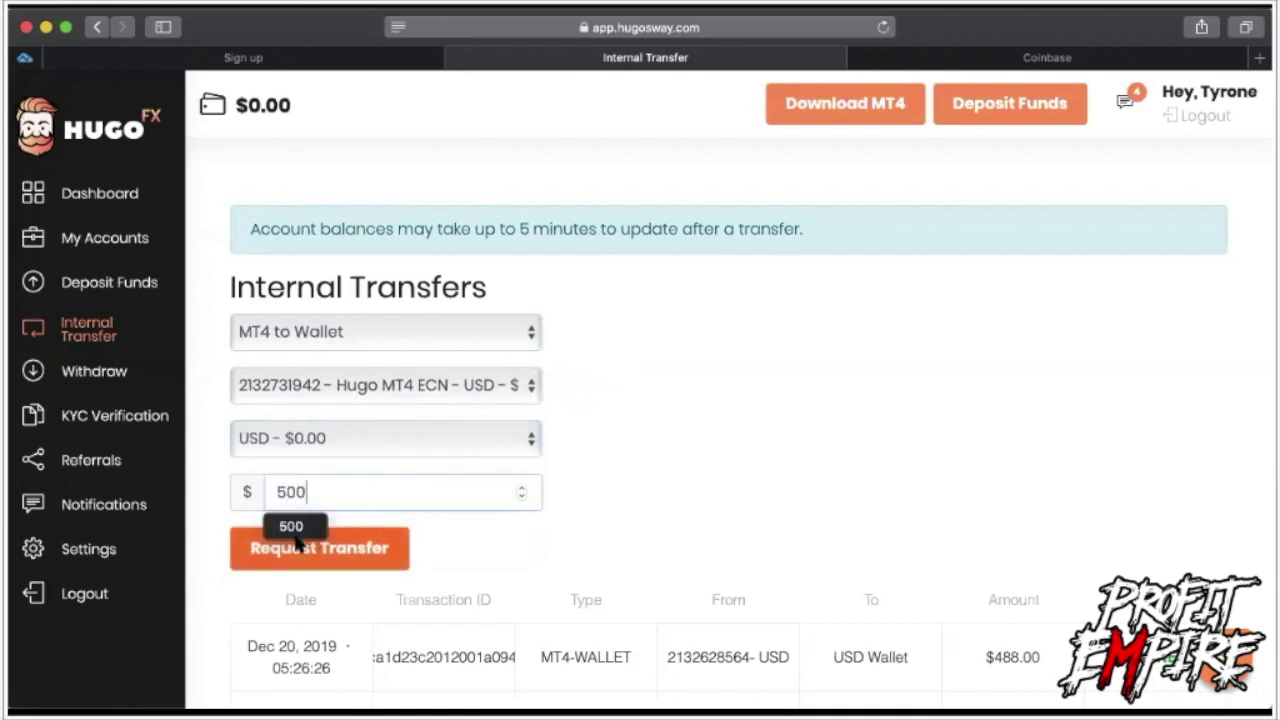
left_click(650, 477)
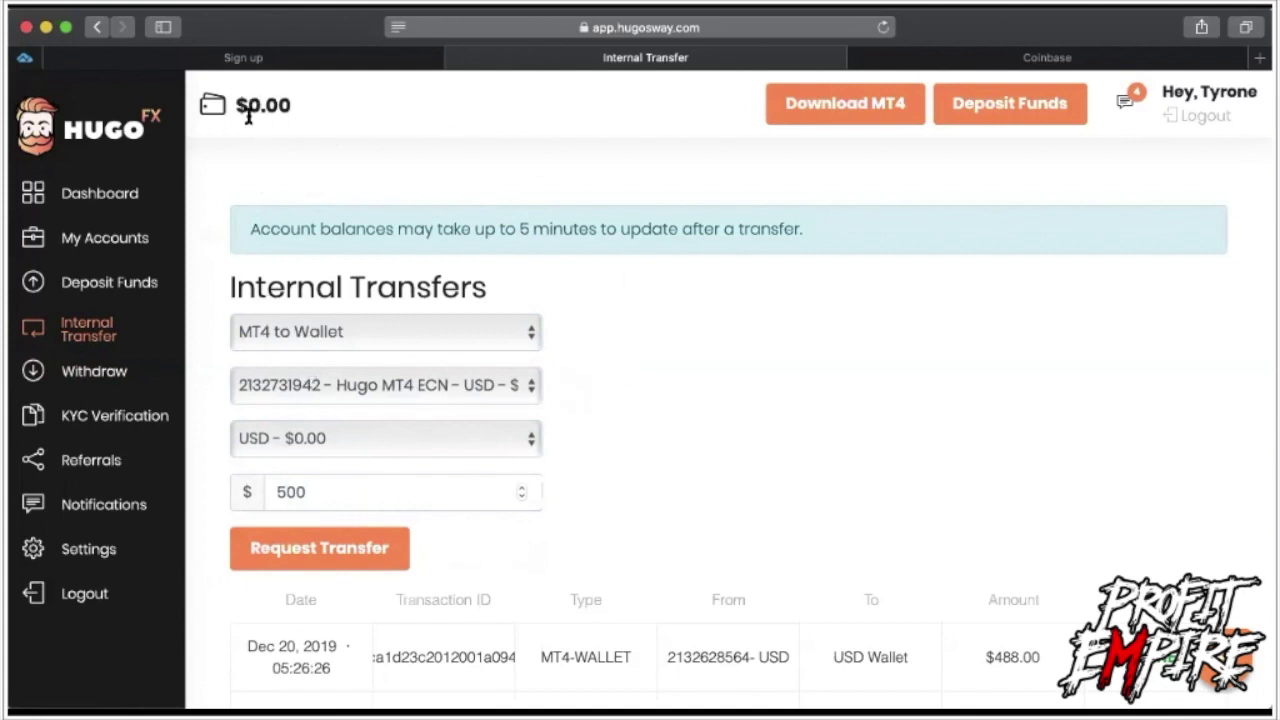
left_click(95, 381)
Fill the withdrawal form with the USD wallet, Bitcoin type and a 500 amount.
left_click(343, 256)
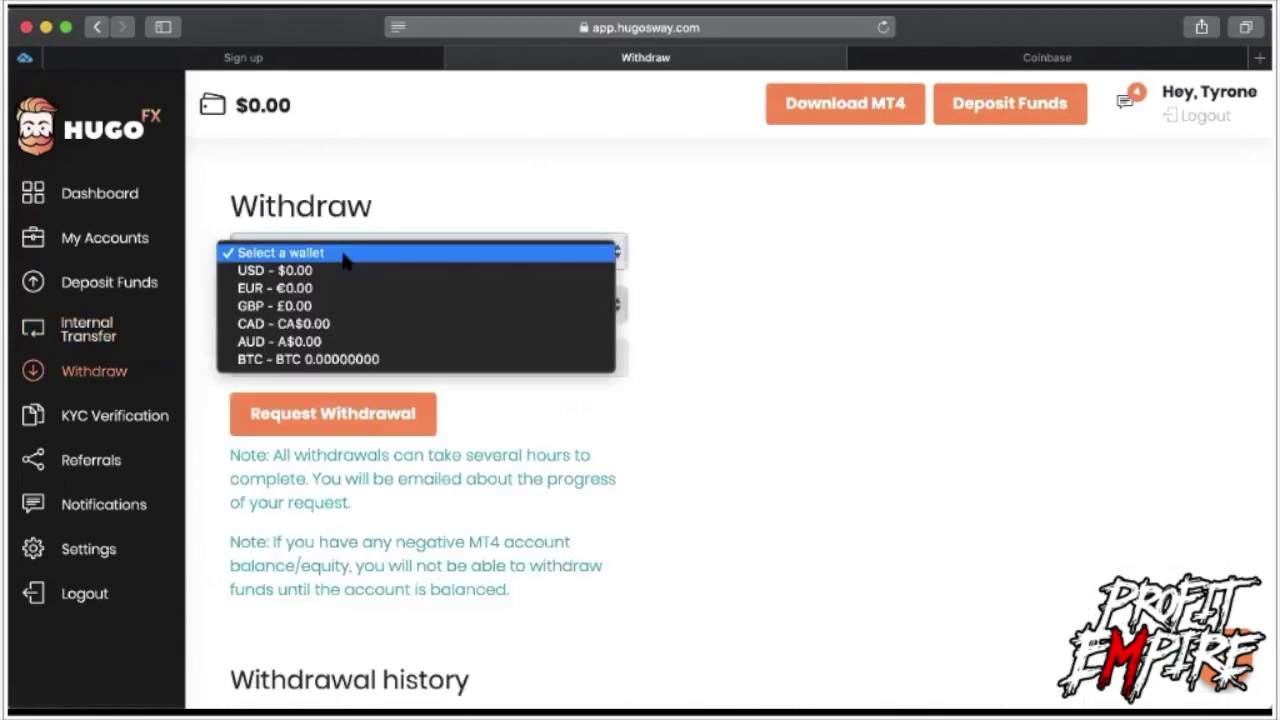
left_click(286, 271)
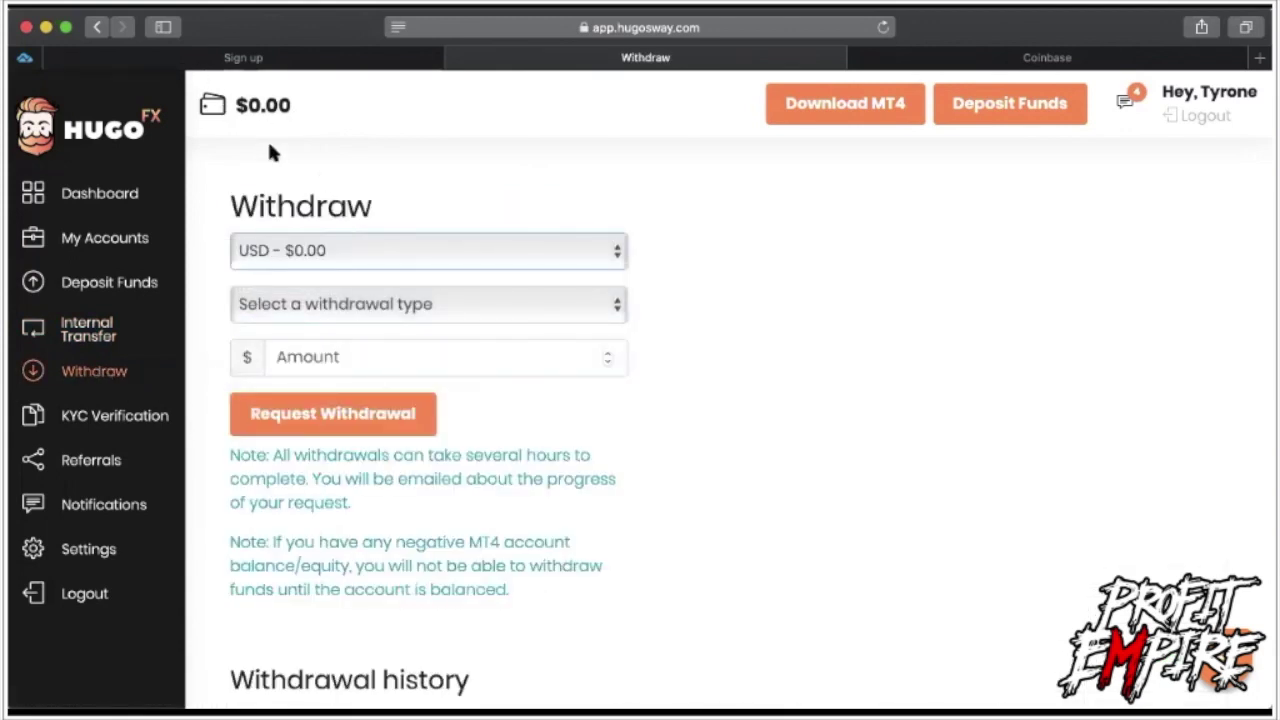
left_click(349, 306)
left_click(265, 323)
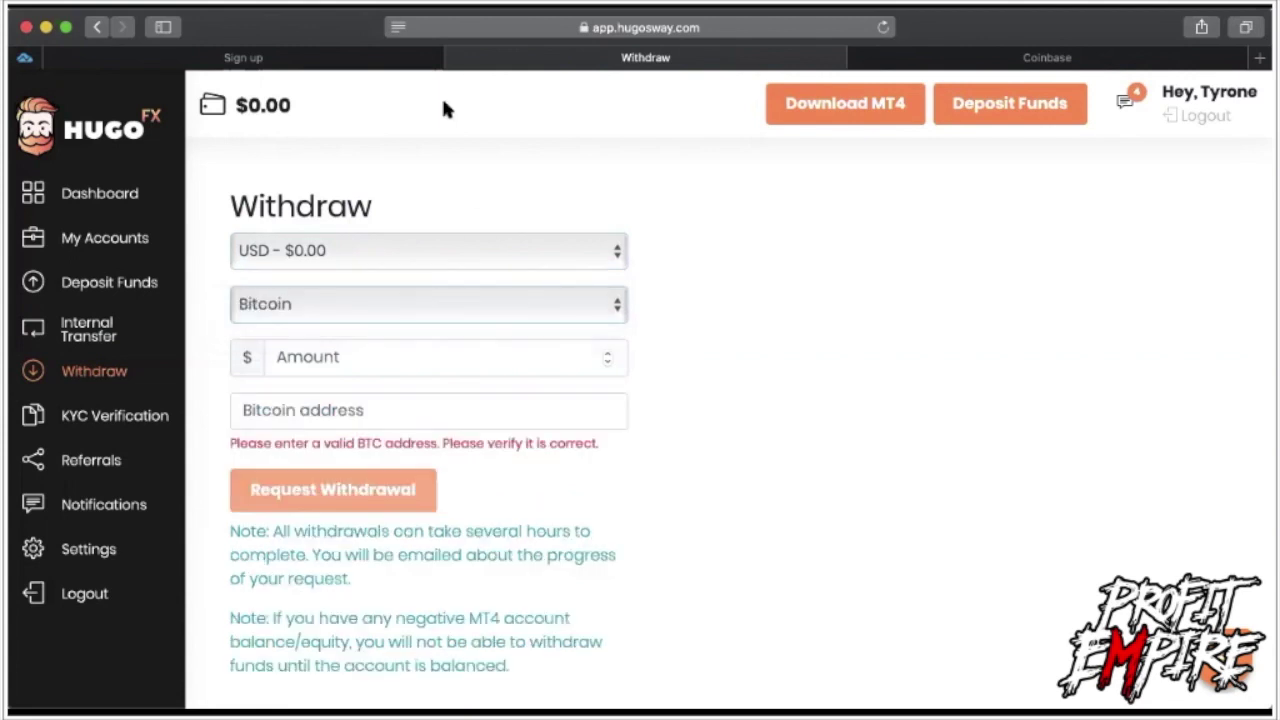
left_click(346, 357)
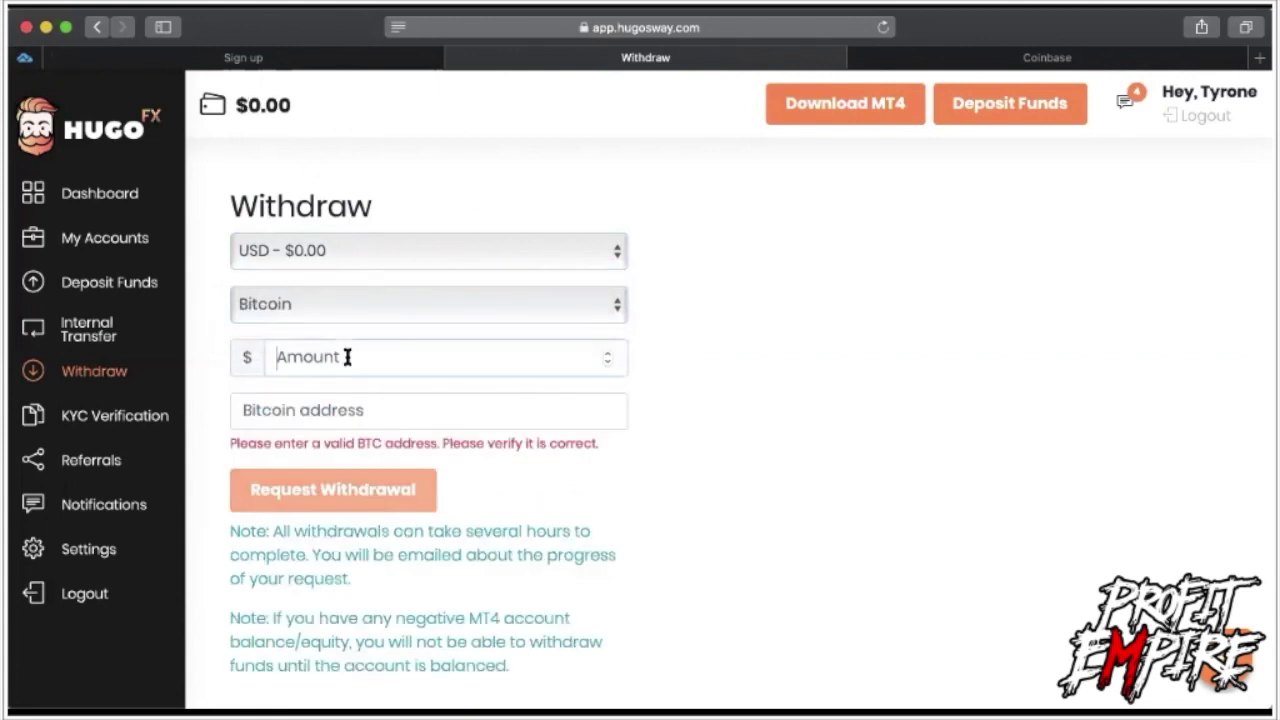
type("5")
type("00")
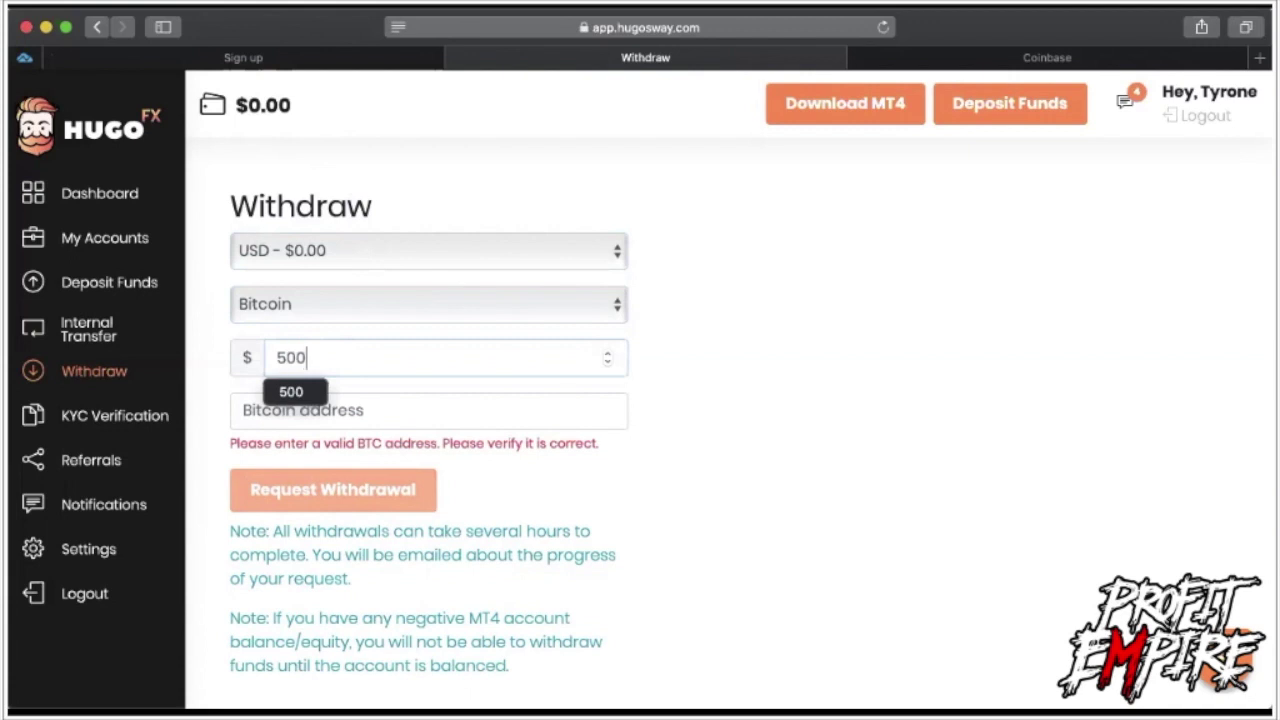
left_click(703, 492)
left_click(325, 411)
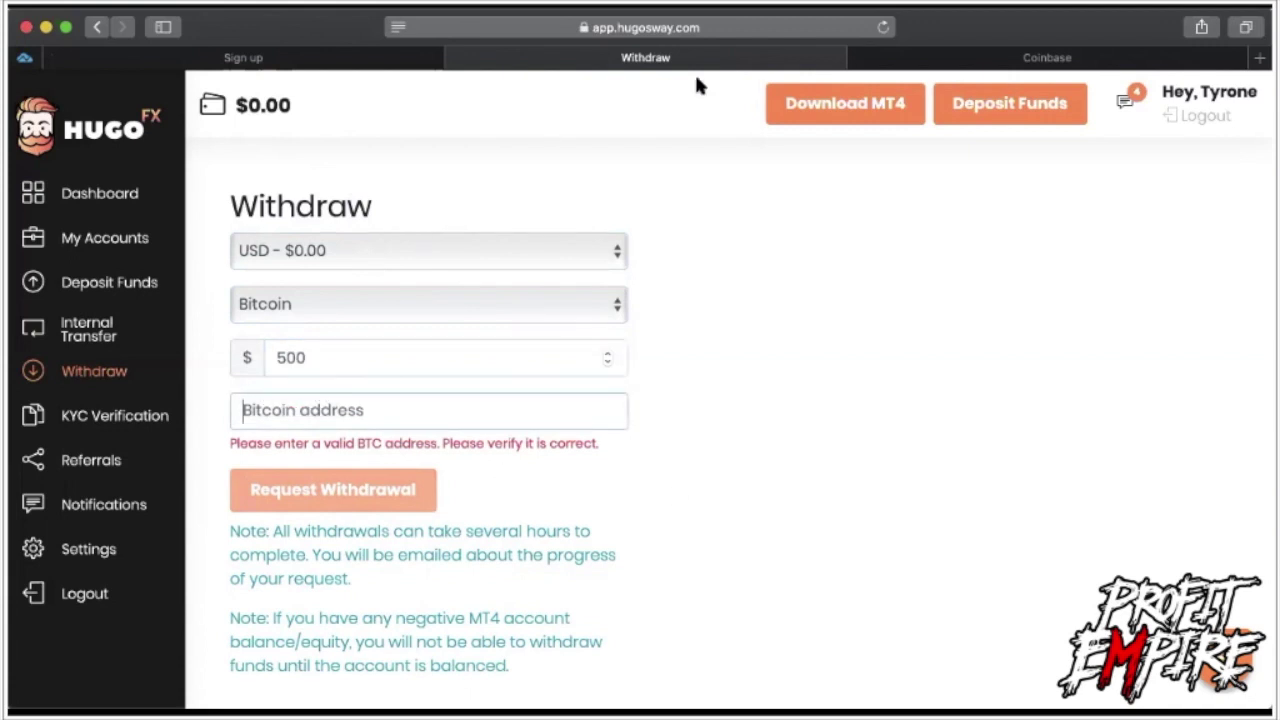
left_click(1100, 60)
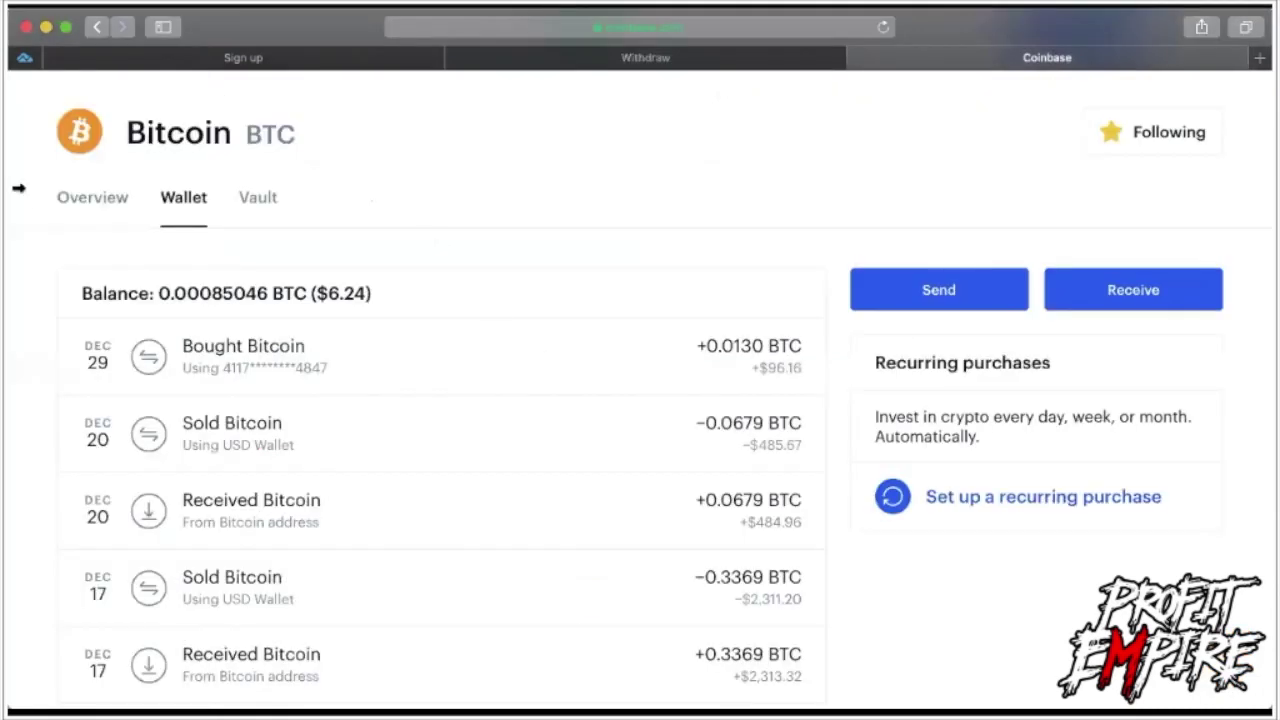
Reveal and copy the Coinbase Bitcoin wallet's receive address, then return to the withdrawal address field.
left_click(100, 199)
scroll(147, 214, "down", 1)
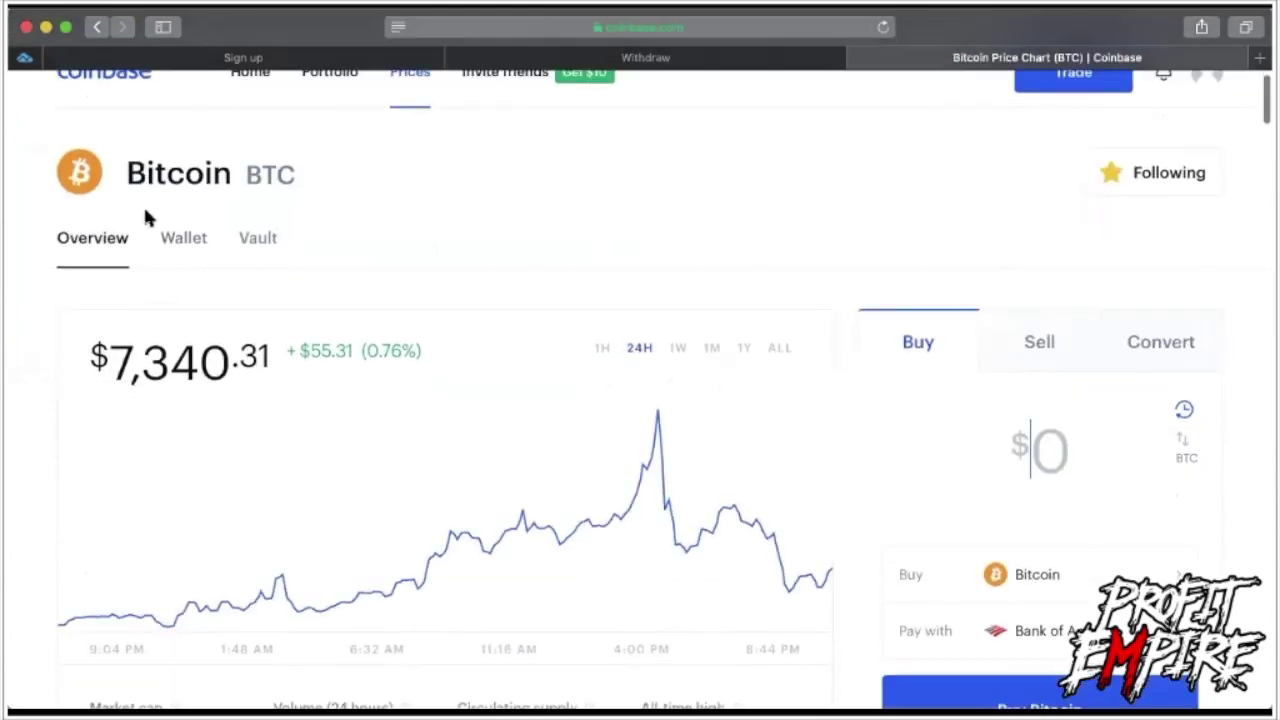
scroll(160, 240, "up", 1)
left_click(188, 276)
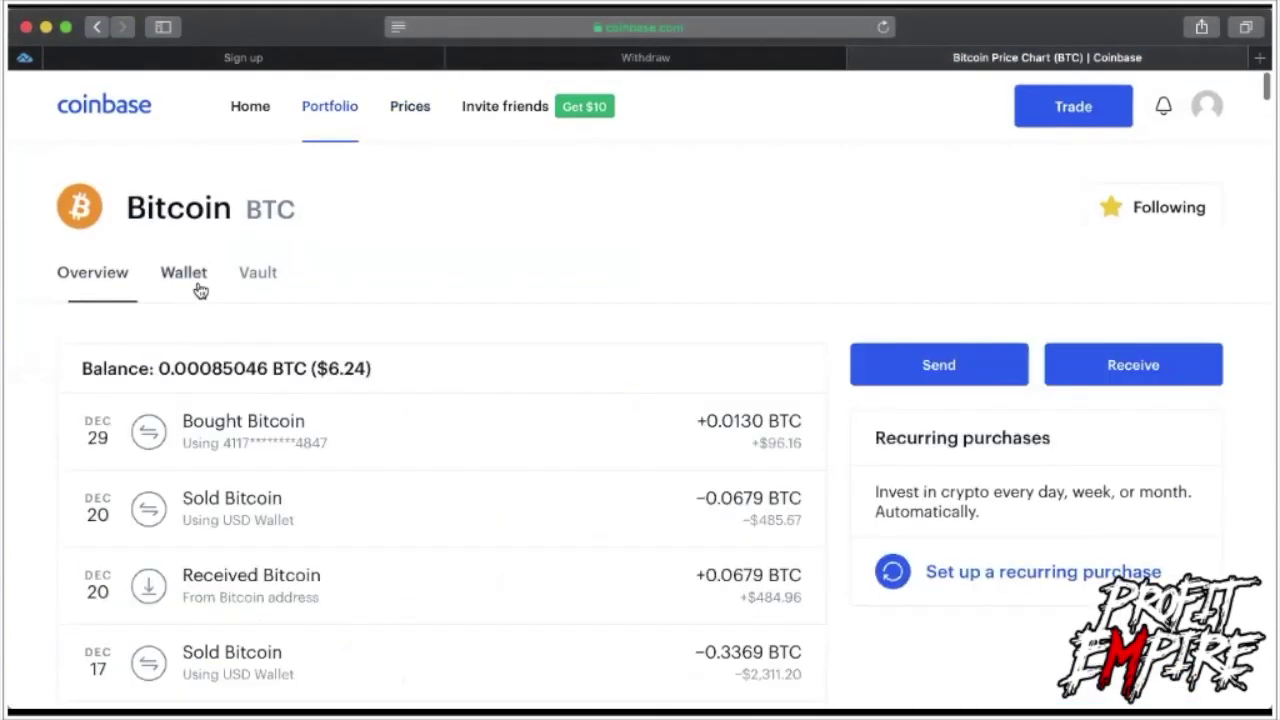
left_click(1128, 372)
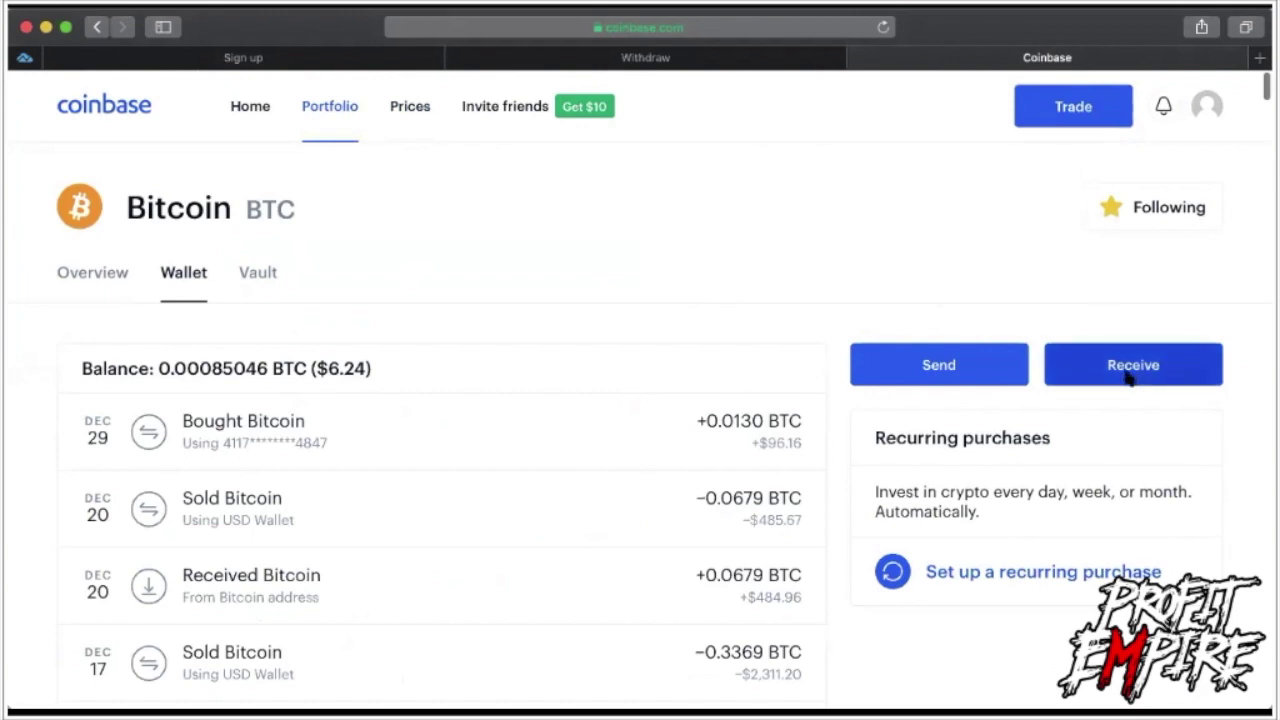
left_click(676, 565)
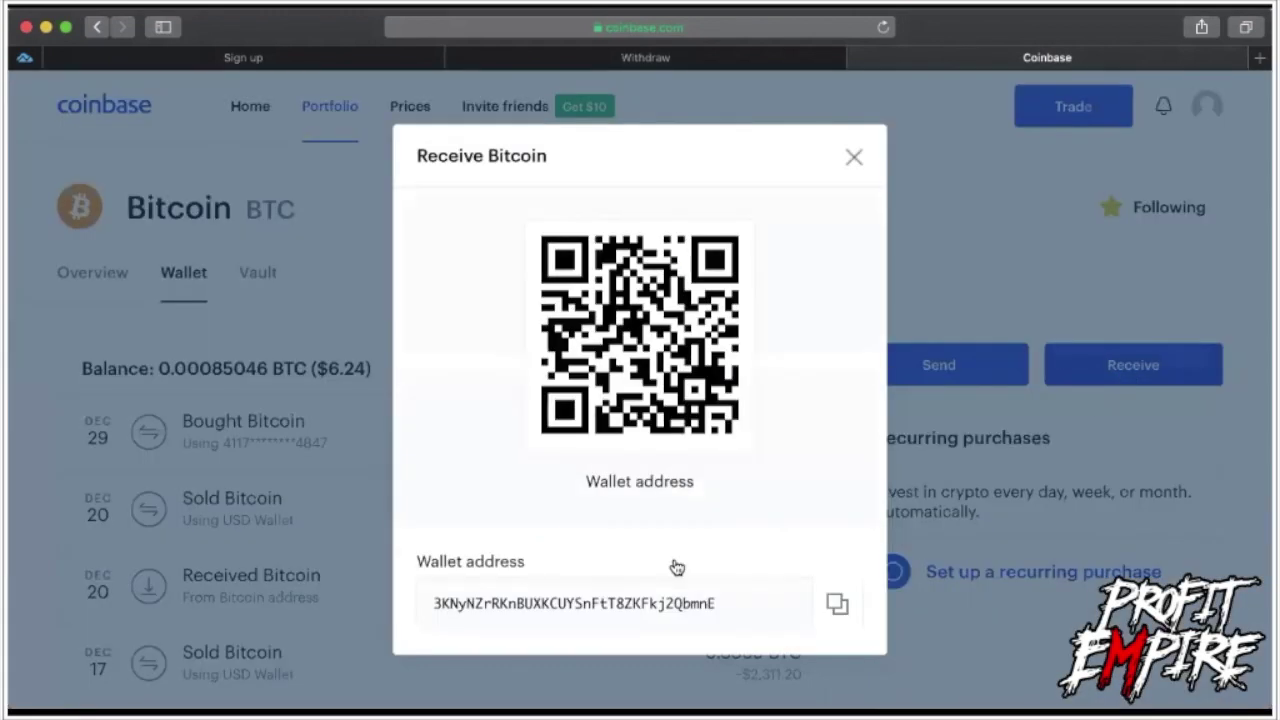
left_click(836, 604)
left_click_drag(432, 605, 709, 616)
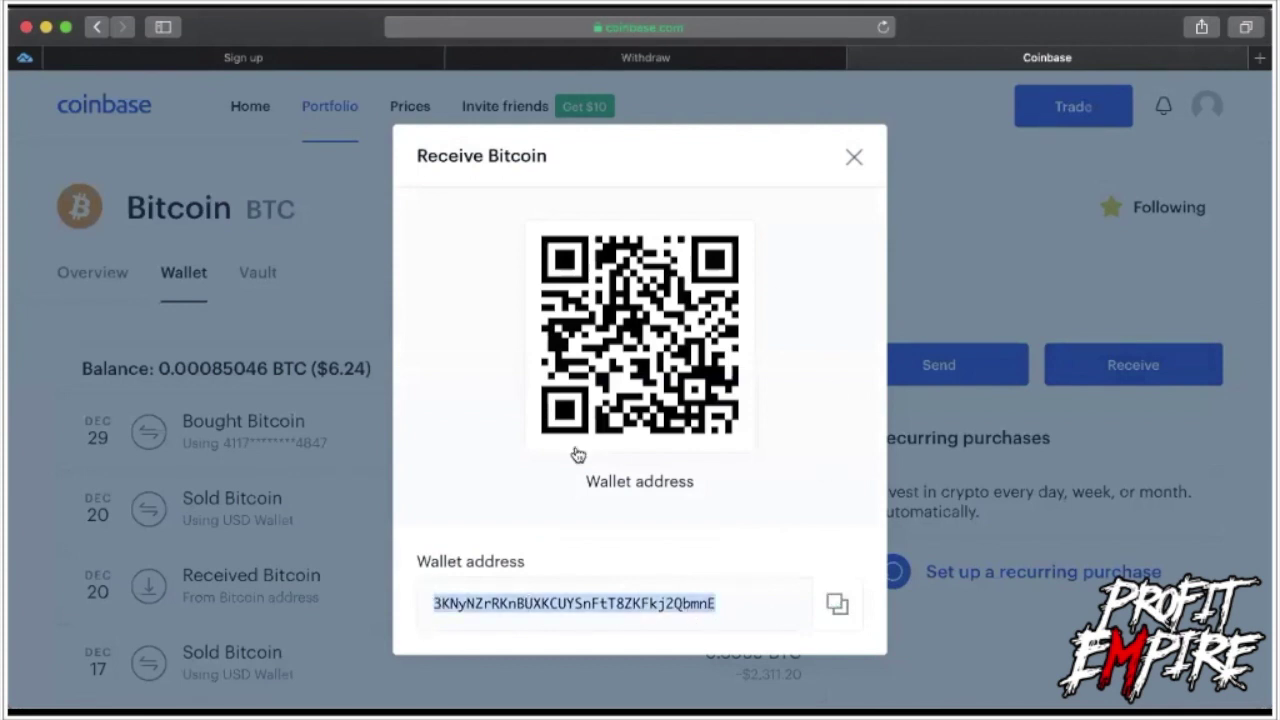
left_click(677, 60)
left_click(390, 405)
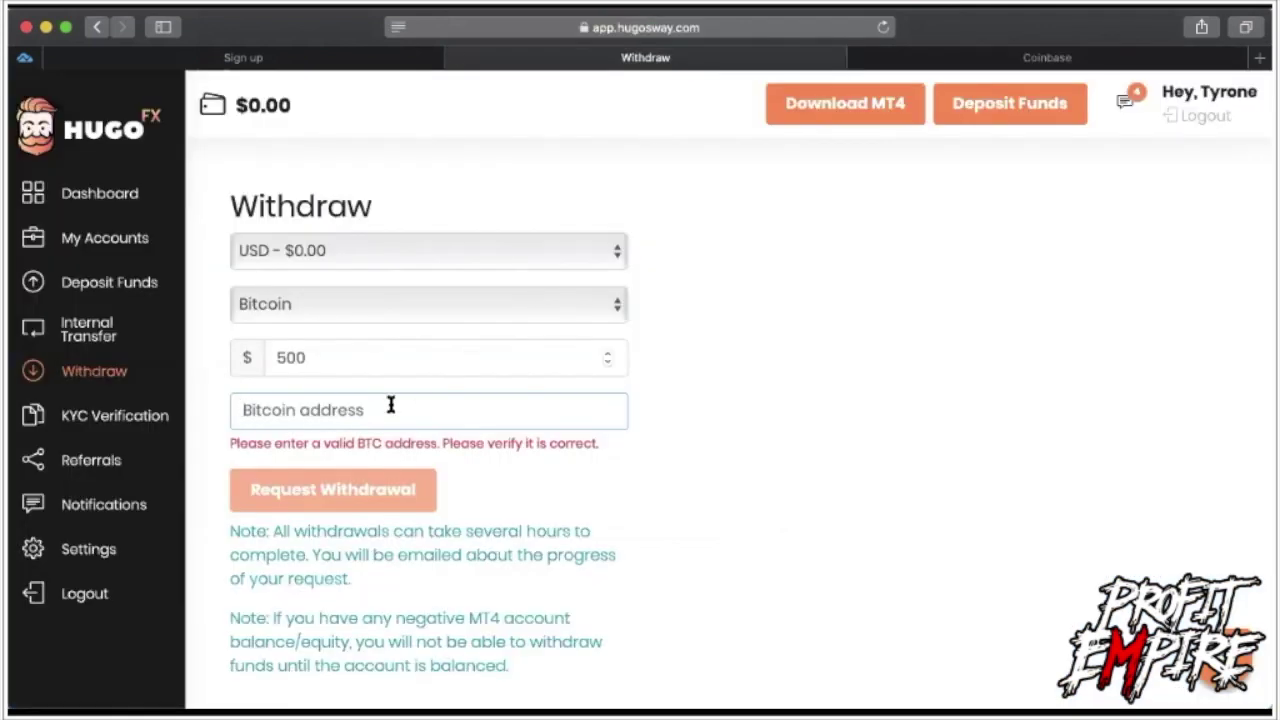
Paste the copied Coinbase Bitcoin address into the withdrawal address field, then go back to Coinbase.
key("super+v")
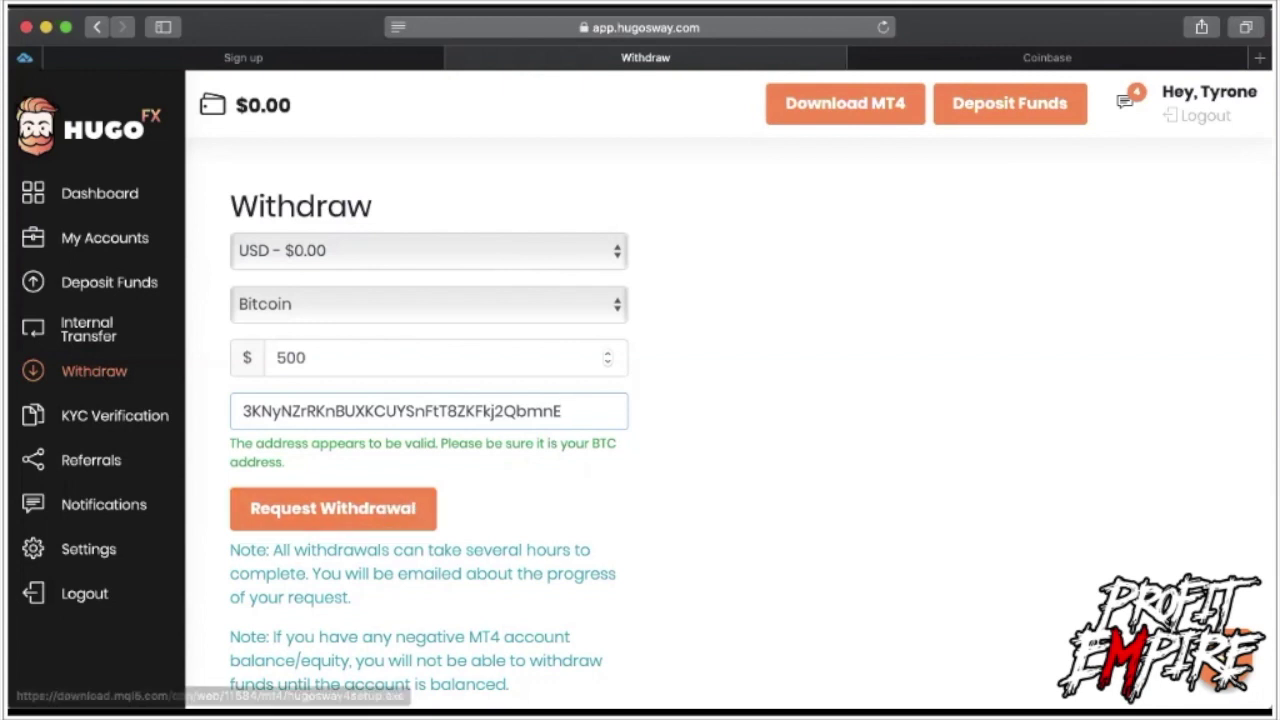
left_click(1226, 62)
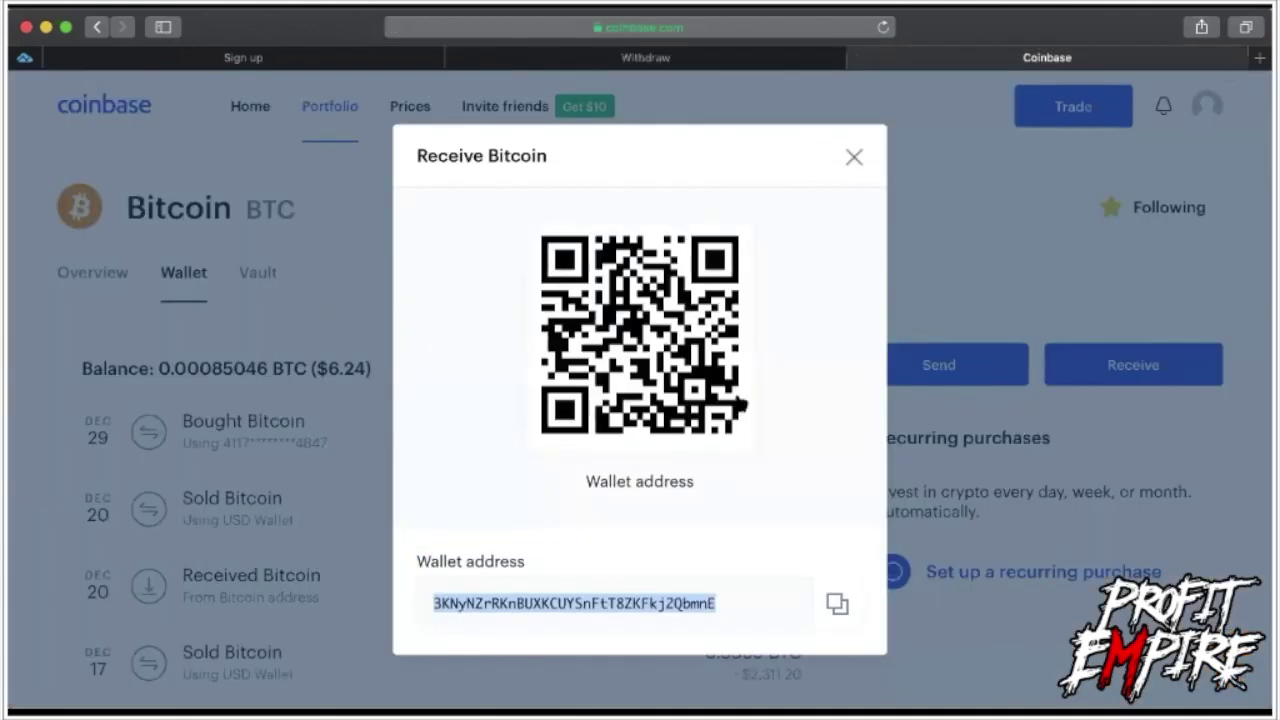
Close the Receive Bitcoin dialog and view the Bitcoin overview with the Sell panel selected.
left_click(853, 157)
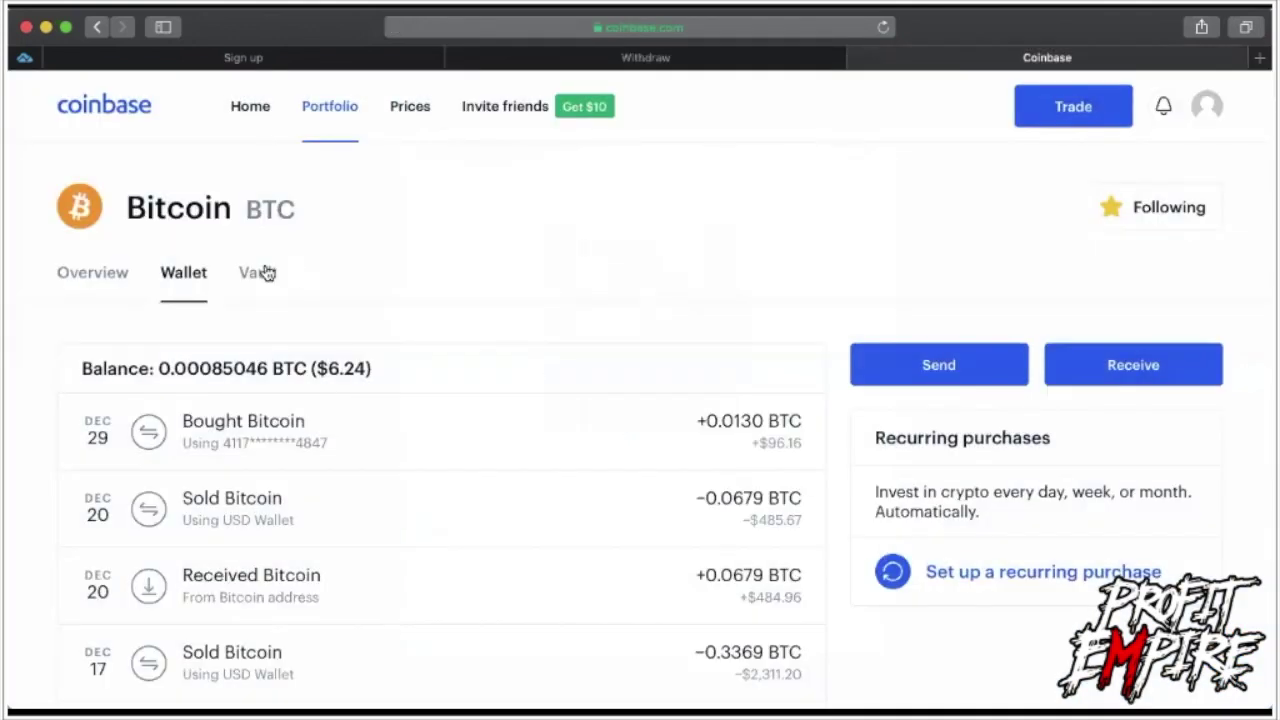
left_click(80, 268)
left_click(1046, 385)
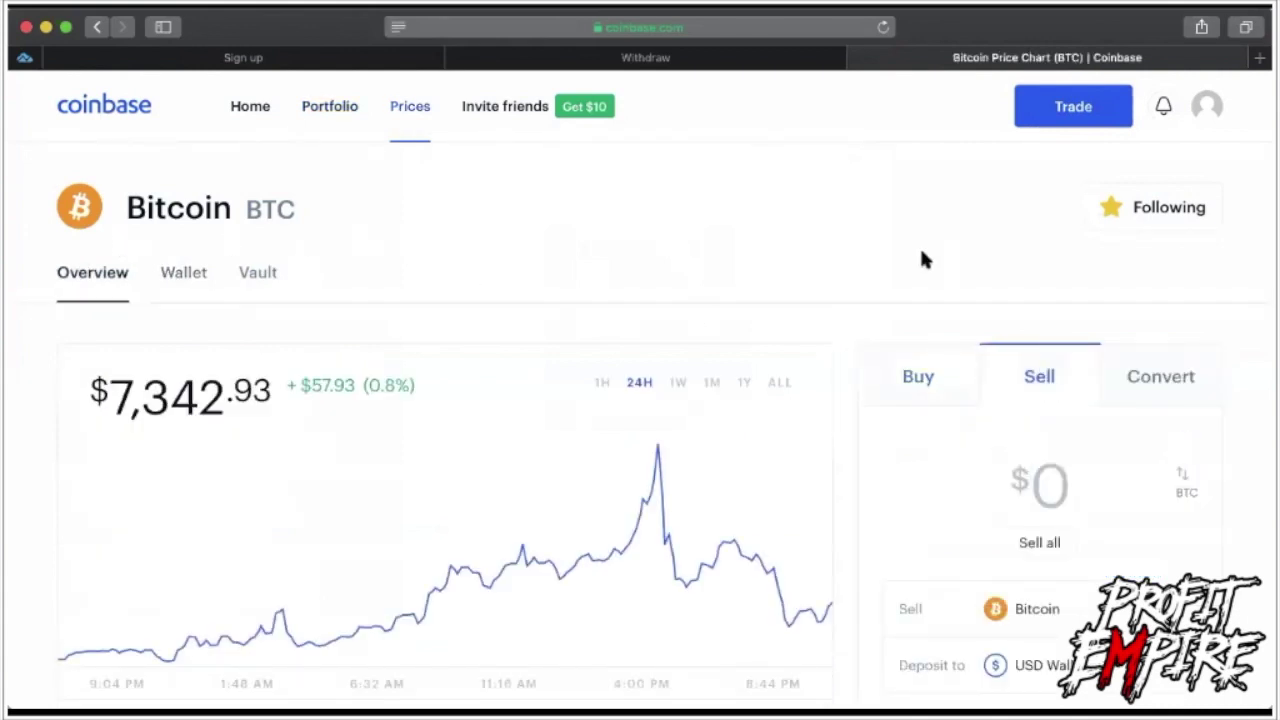
scroll(920, 257, "down", 3)
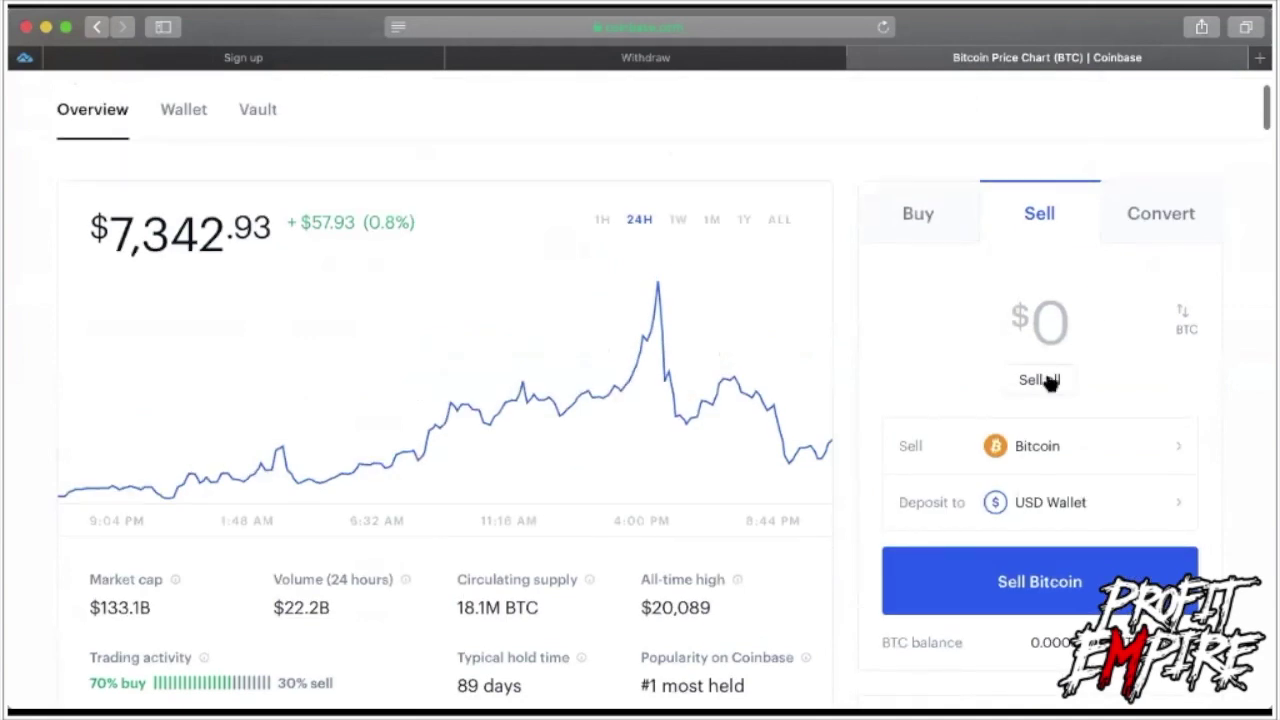
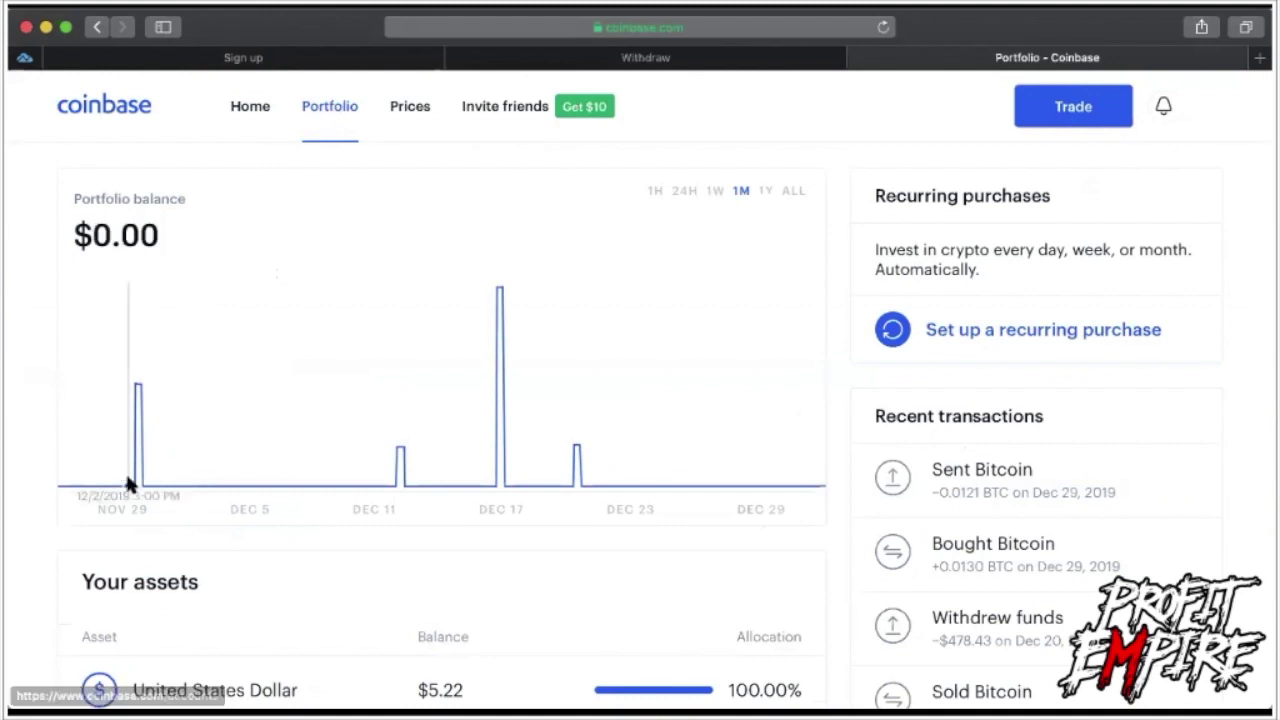
Open the United States Dollar wallet holding $5.22 and start a USD withdrawal.
scroll(27, 505, "down", 5)
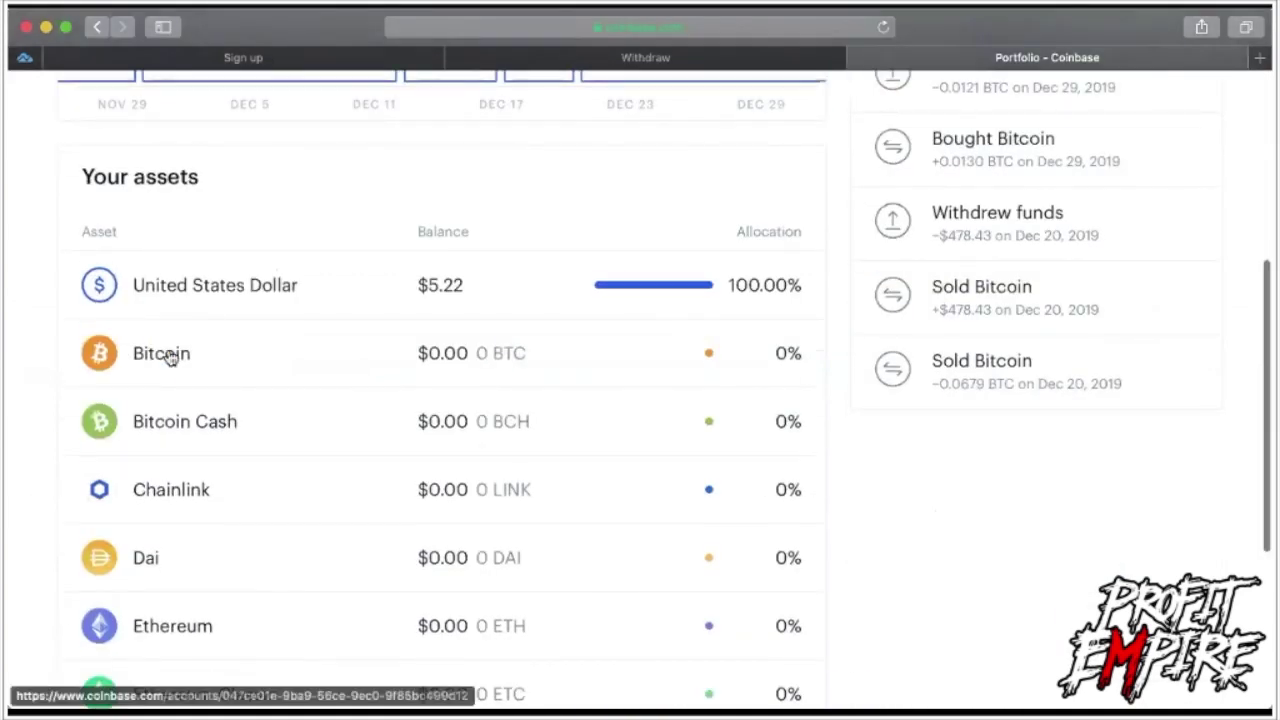
left_click(275, 278)
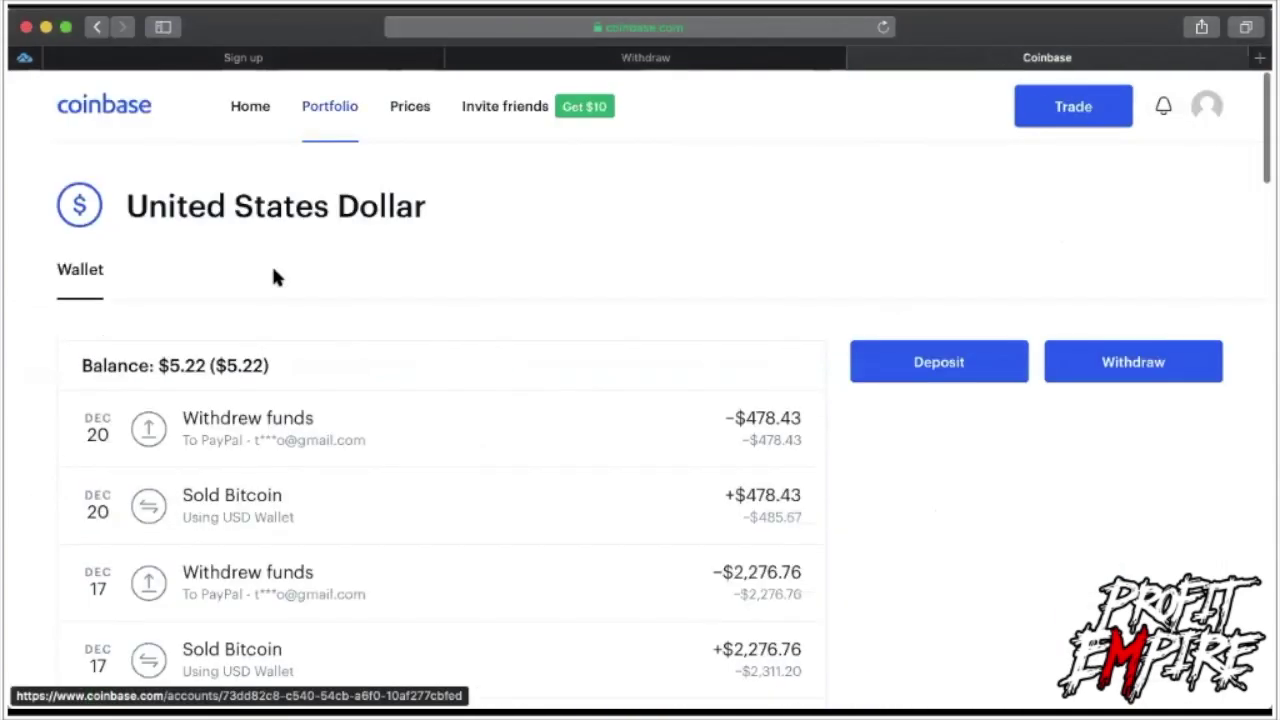
left_click(1131, 363)
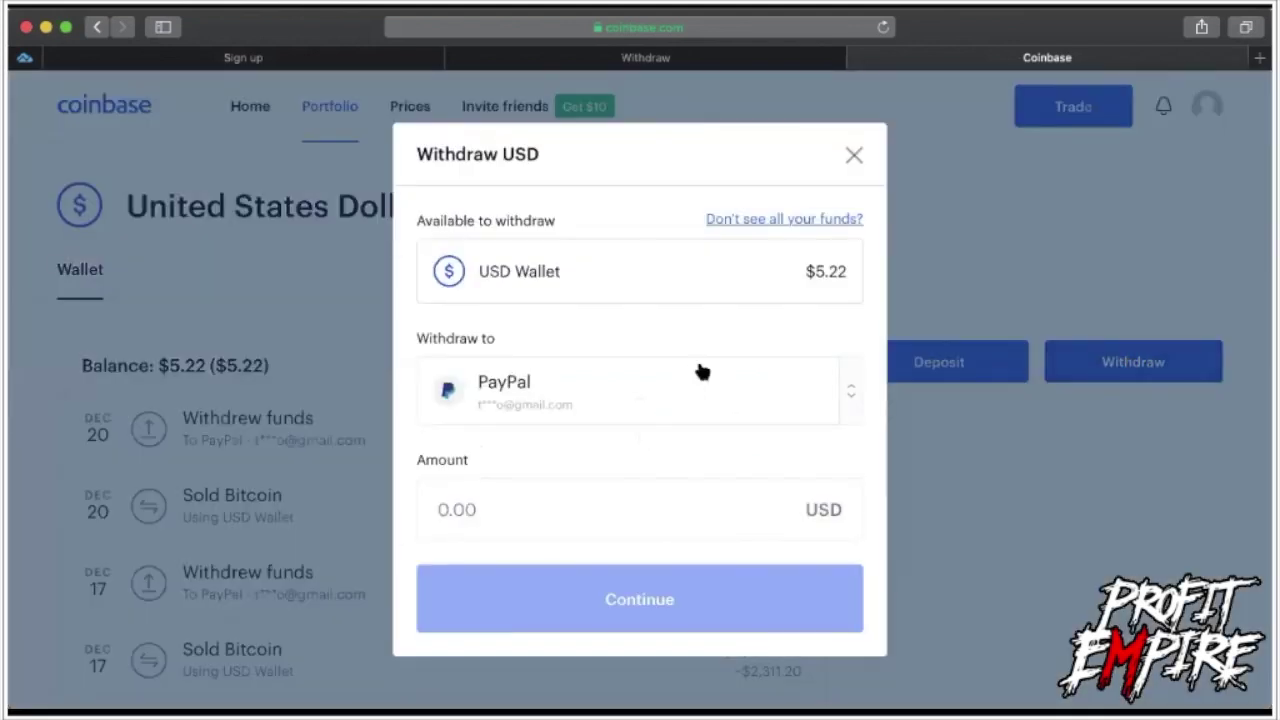
Keep PayPal as the destination and enter a withdrawal amount of 5.22.
left_click(698, 370)
left_click(553, 340)
left_click(563, 506)
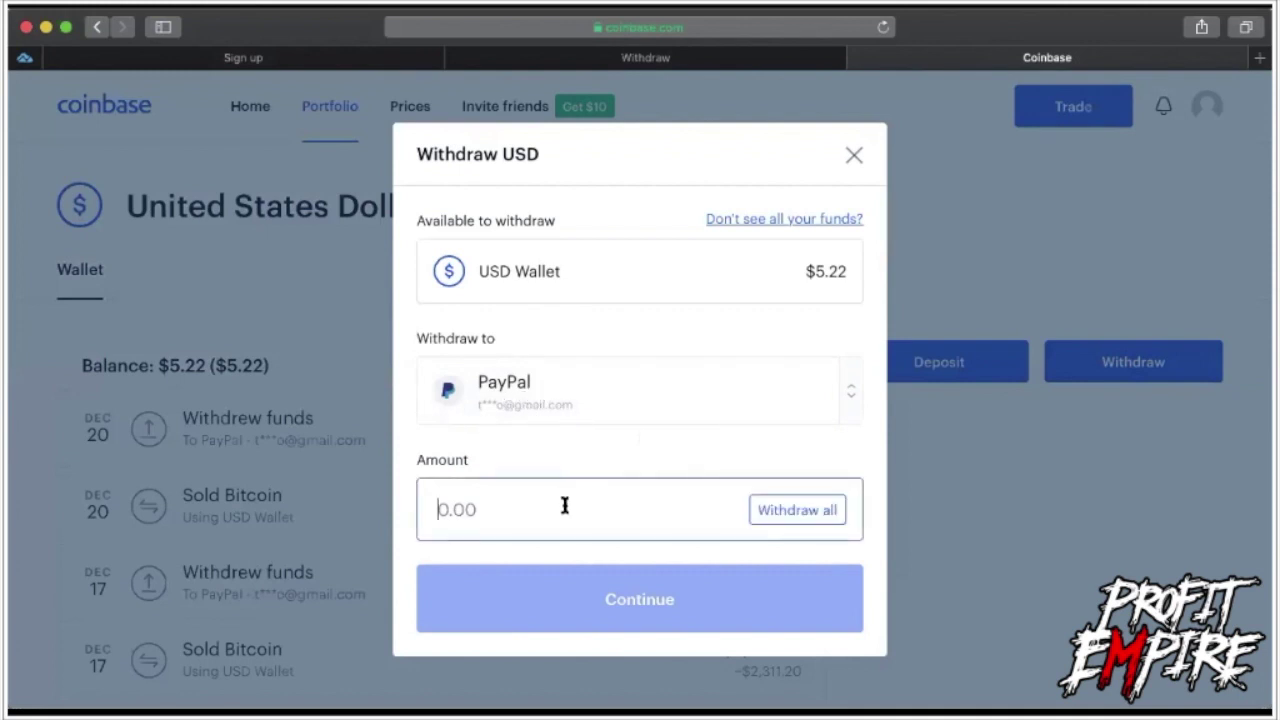
type("5.22")
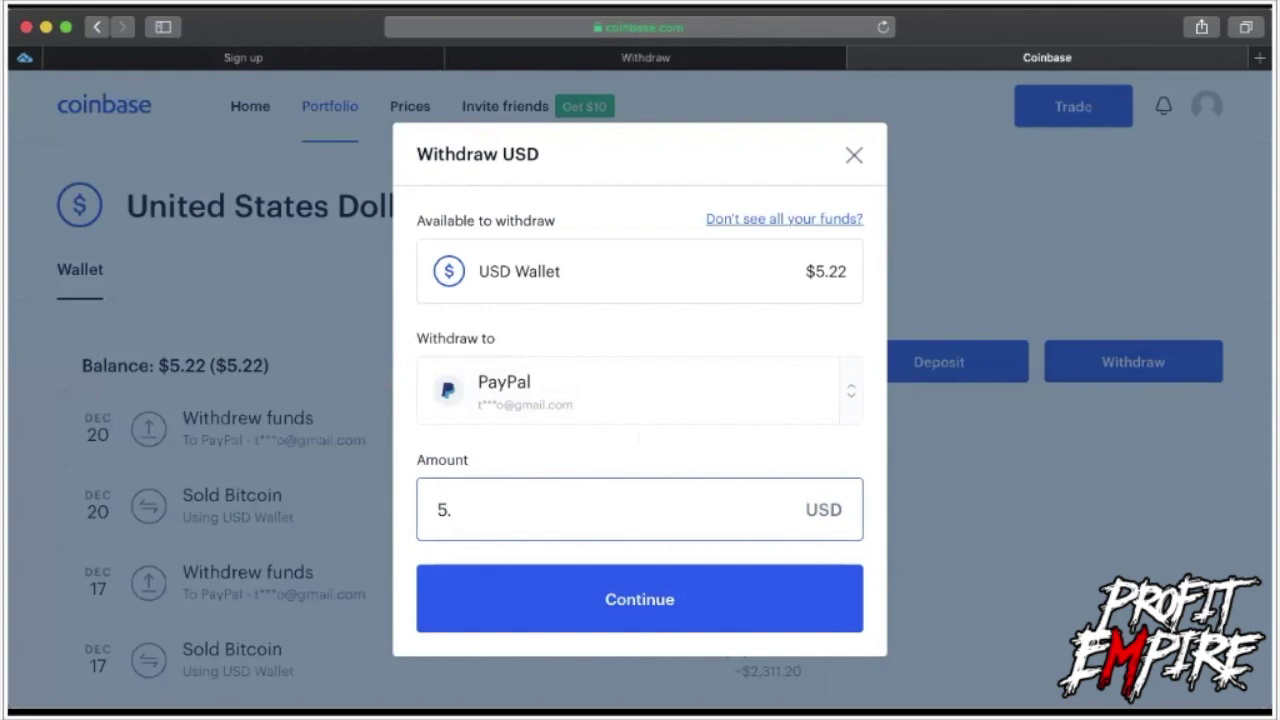
left_click(624, 446)
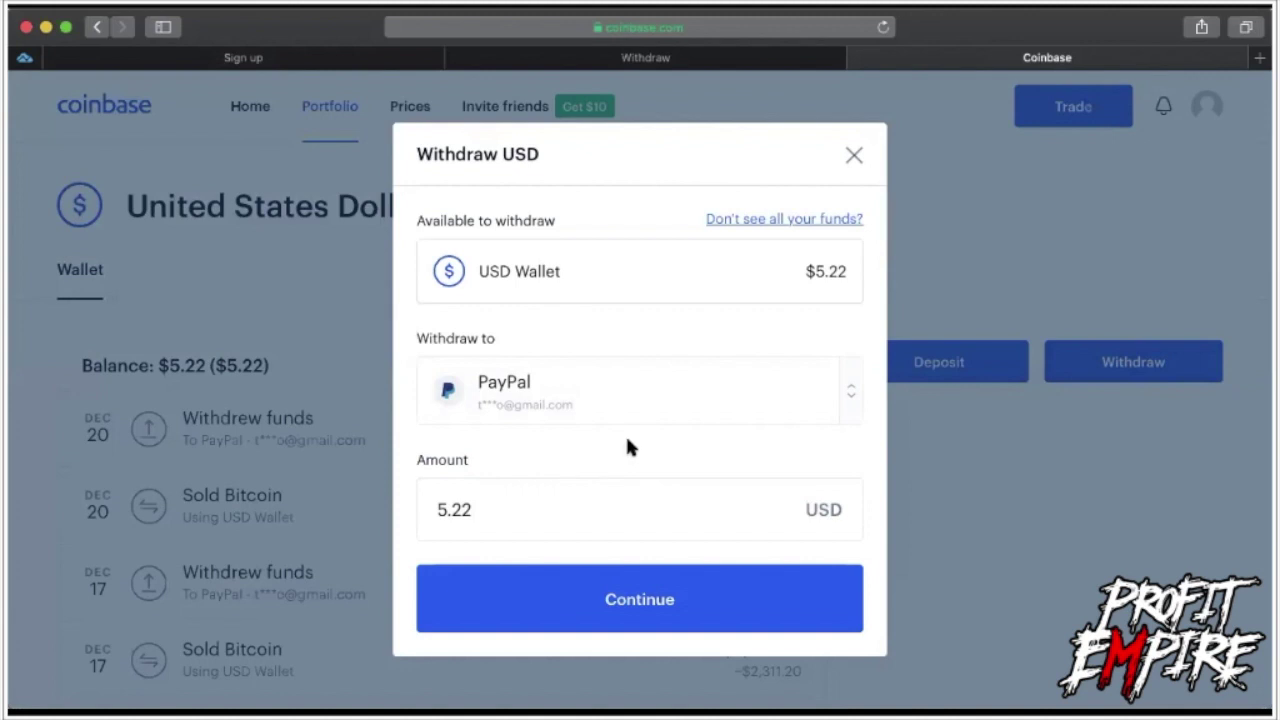
Try Bank of America as the destination, then switch back to PayPal.
left_click(586, 405)
left_click(563, 470)
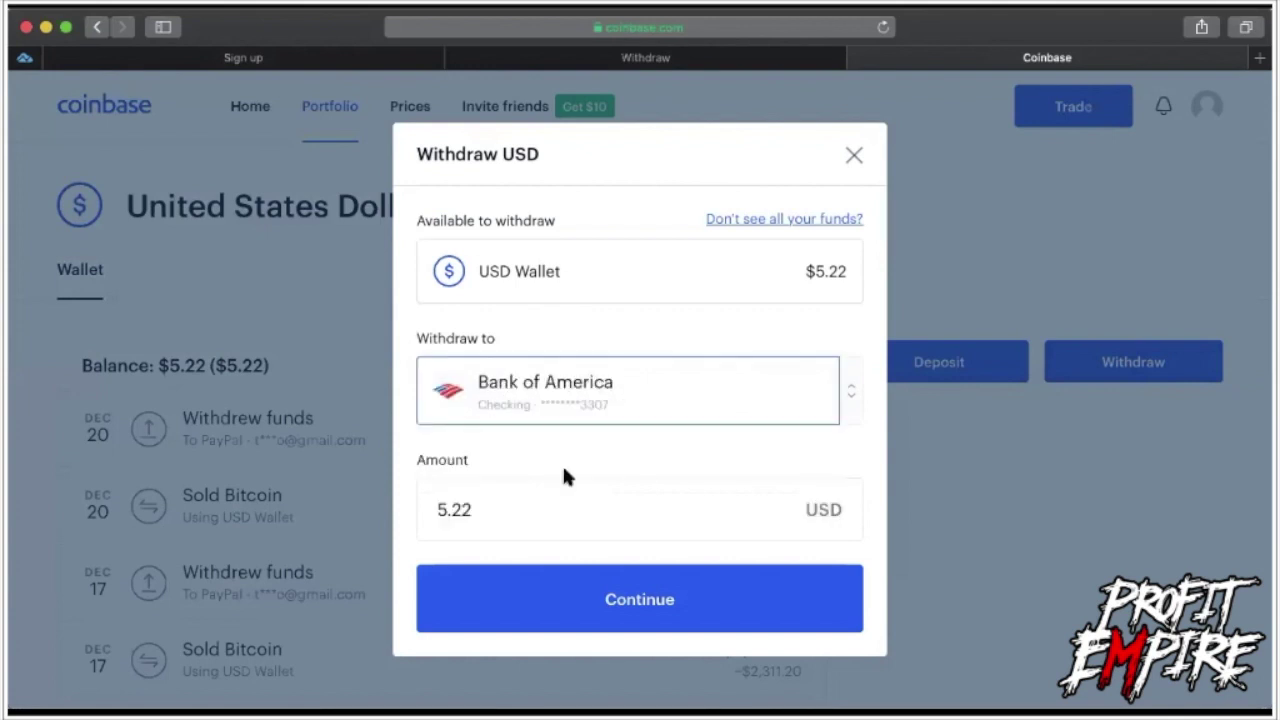
left_click(537, 497)
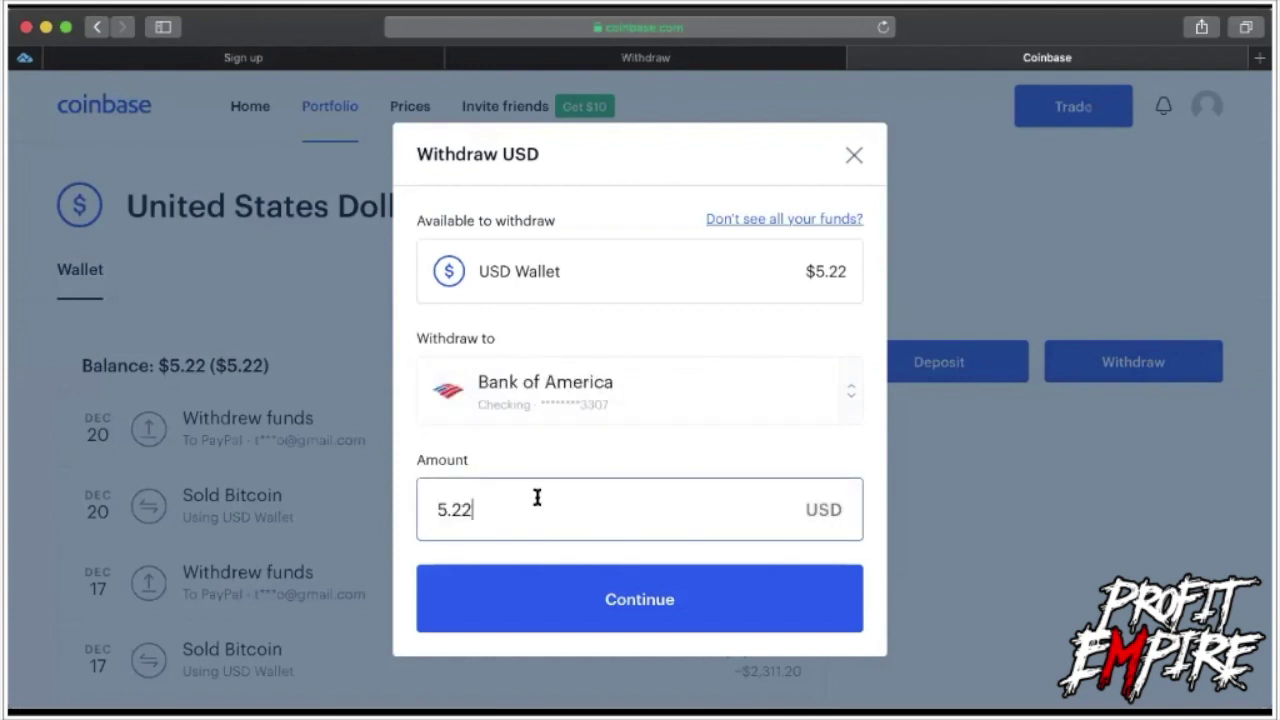
left_click(551, 381)
left_click(540, 410)
left_click(586, 493)
Confirm the $5.22 PayPal withdrawal, then check the HugosWay dashboard.
left_click(638, 600)
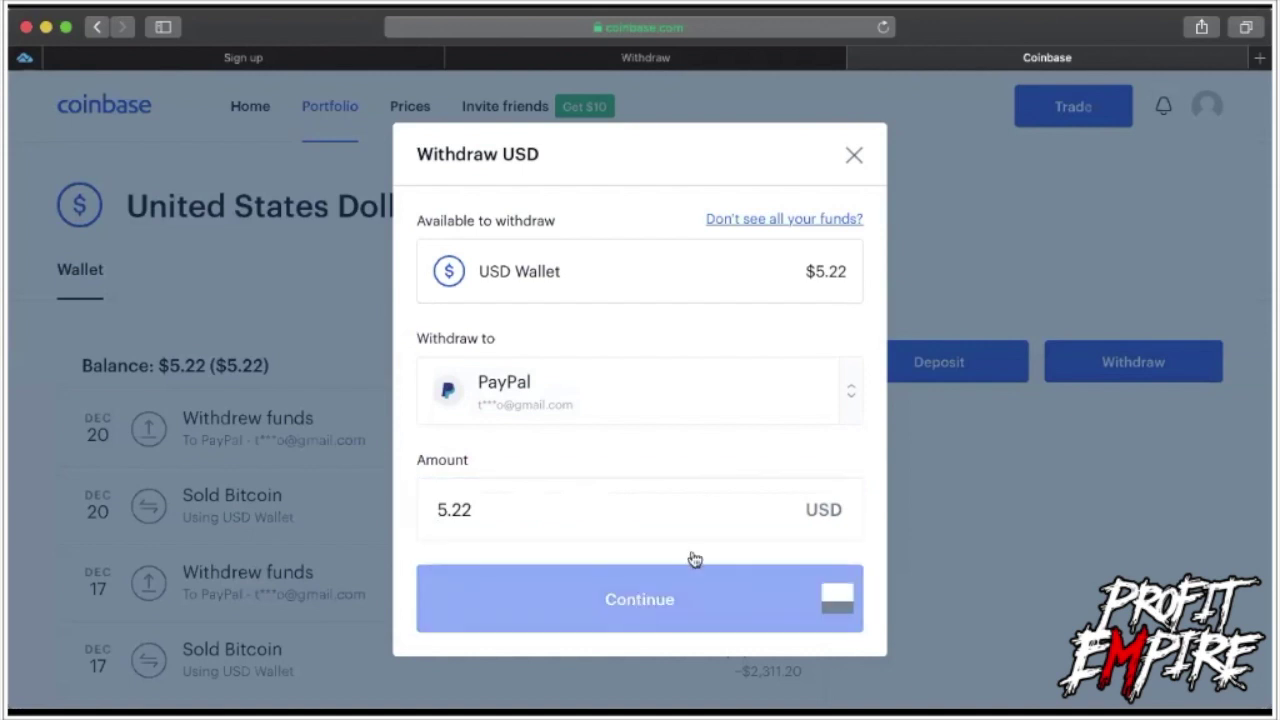
left_click(765, 522)
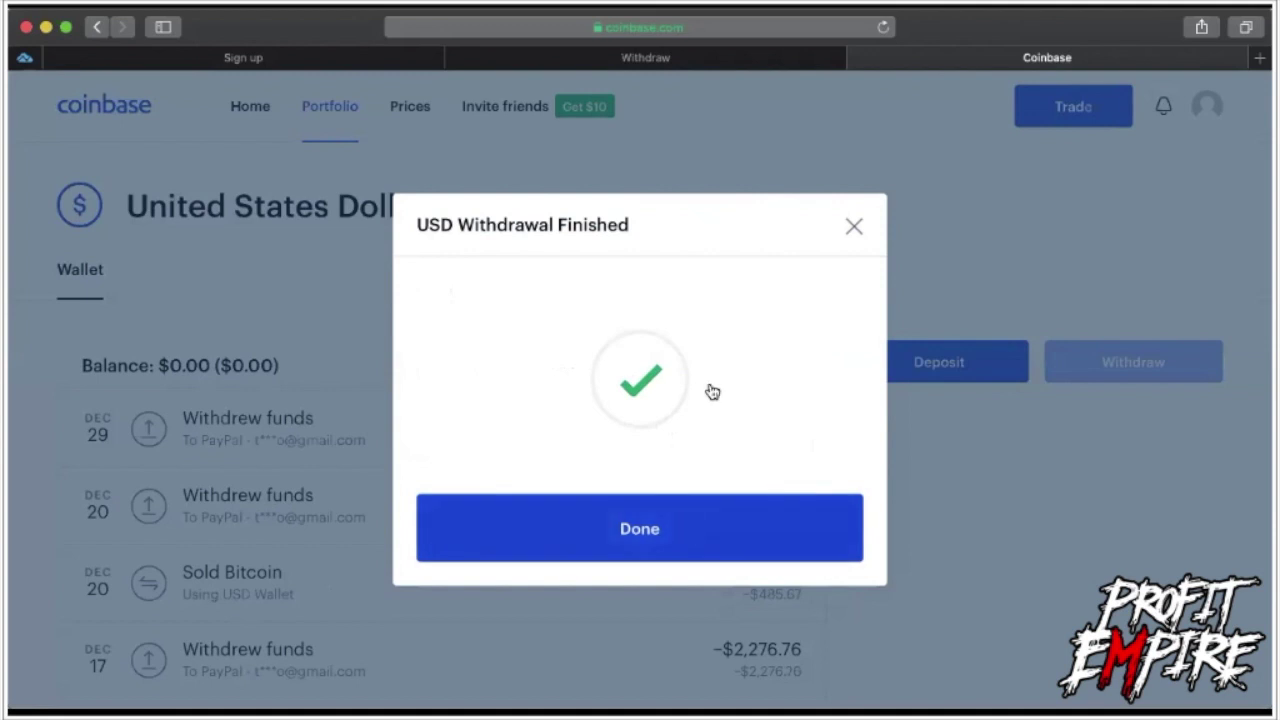
key("Escape")
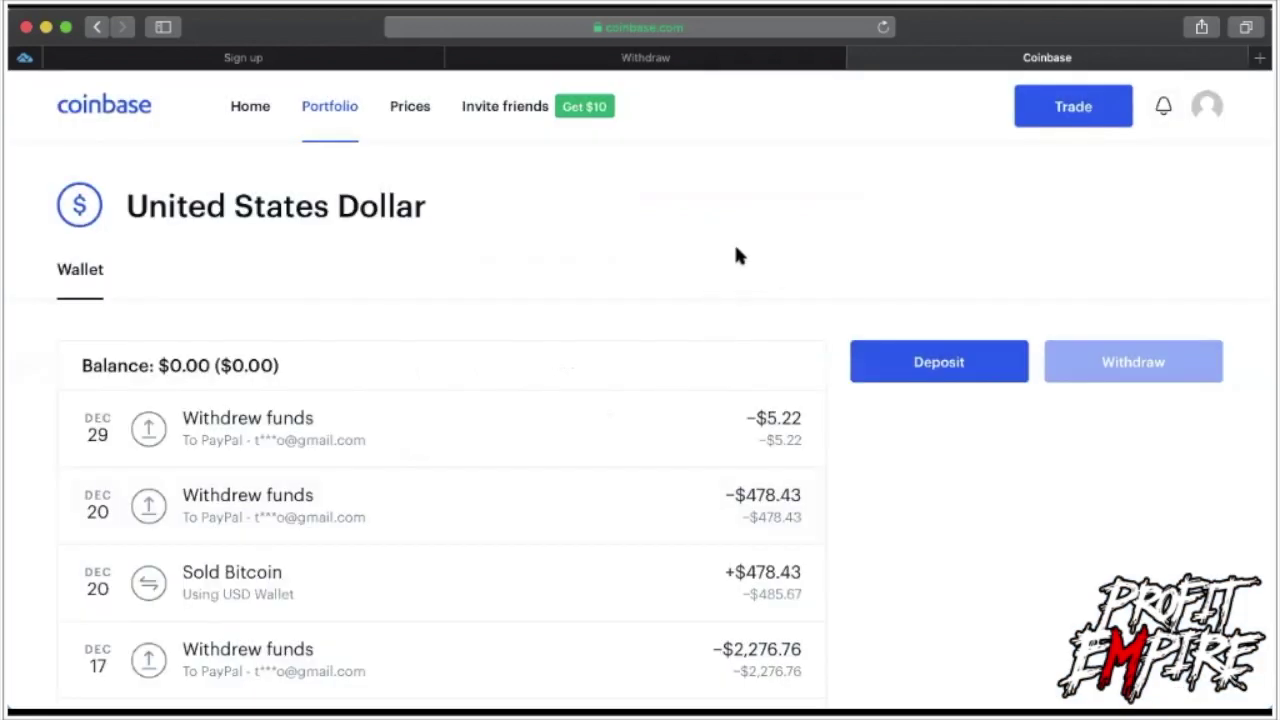
left_click(572, 58)
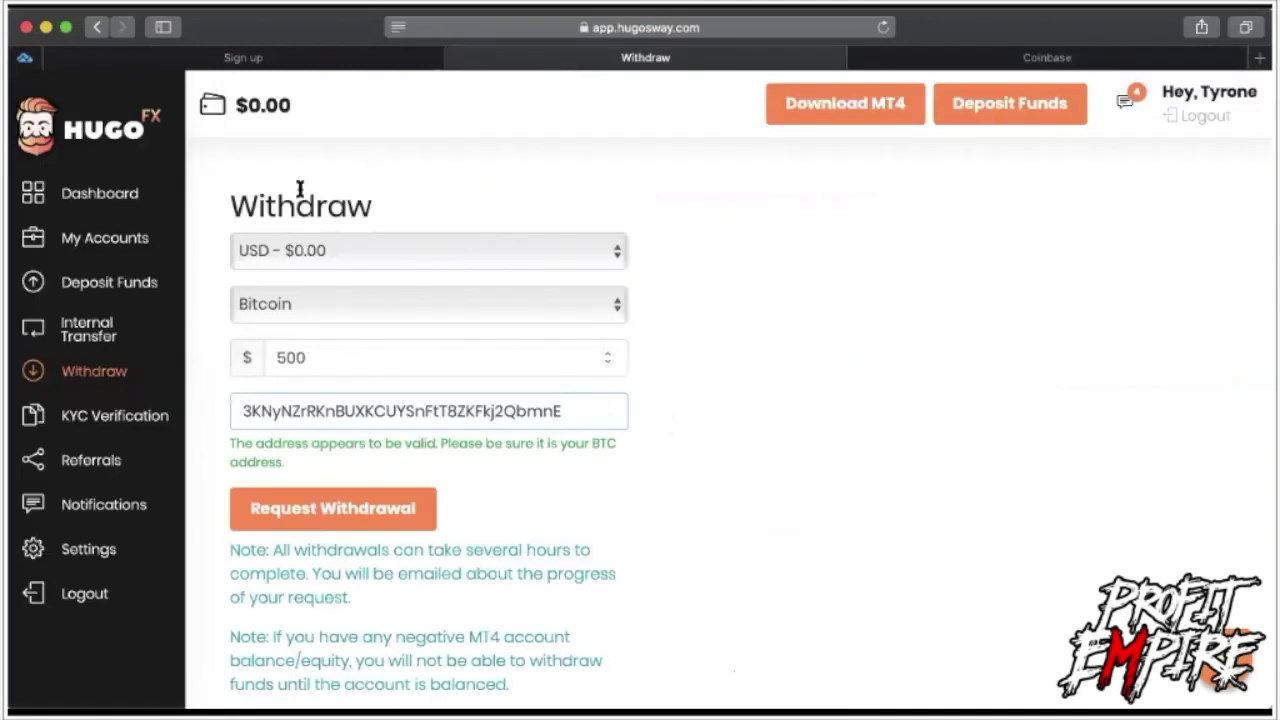
left_click(88, 196)
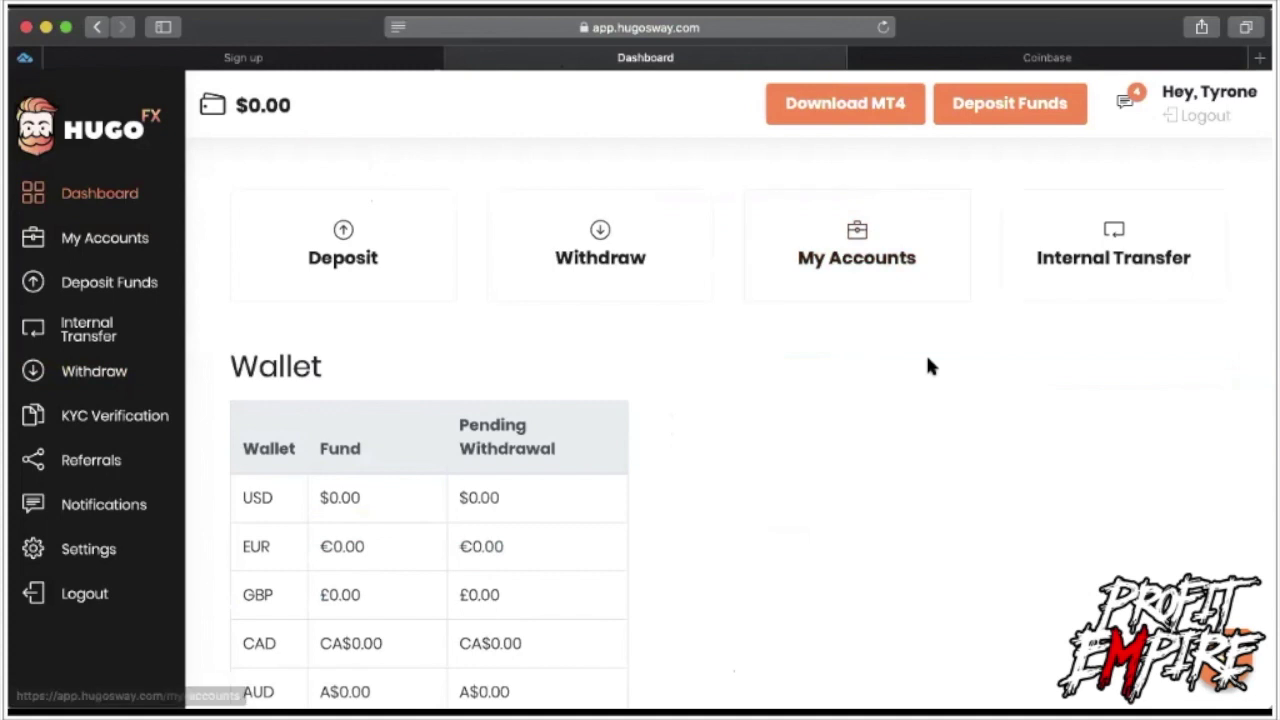